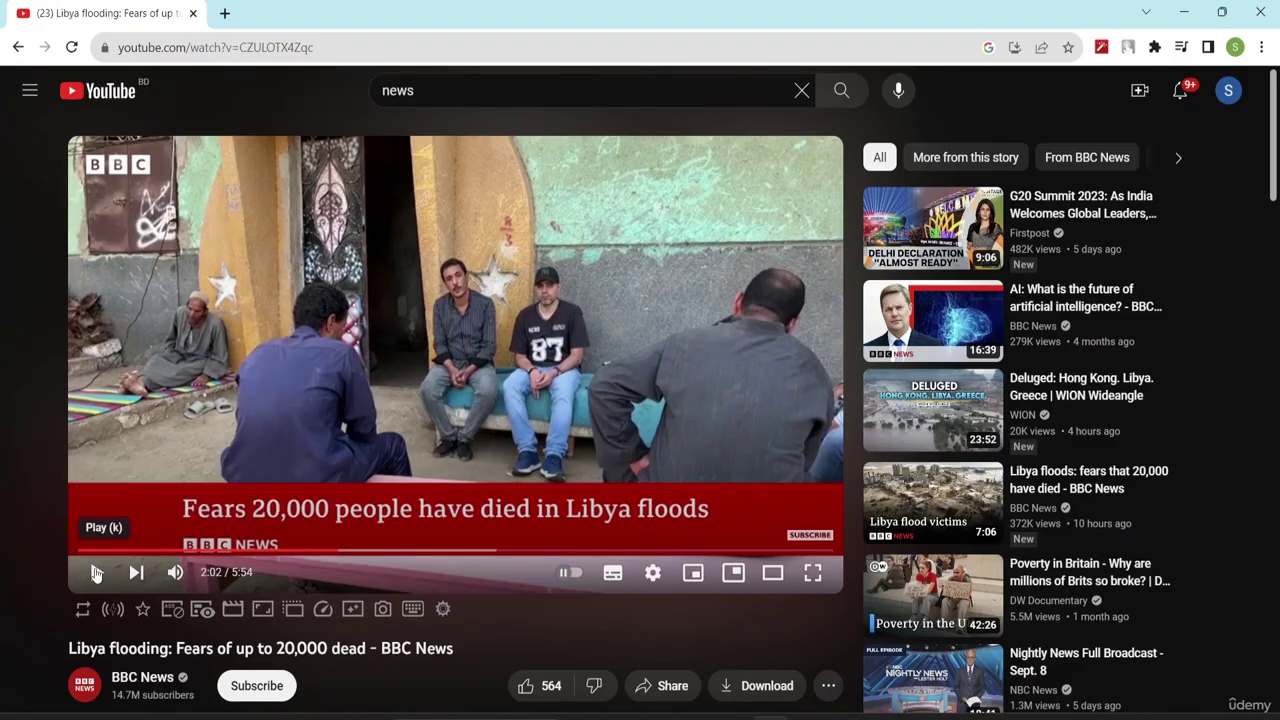
- Play short stretches of the BBC News video and pause it to examine the lower-third text graphics
left_click(96, 572)
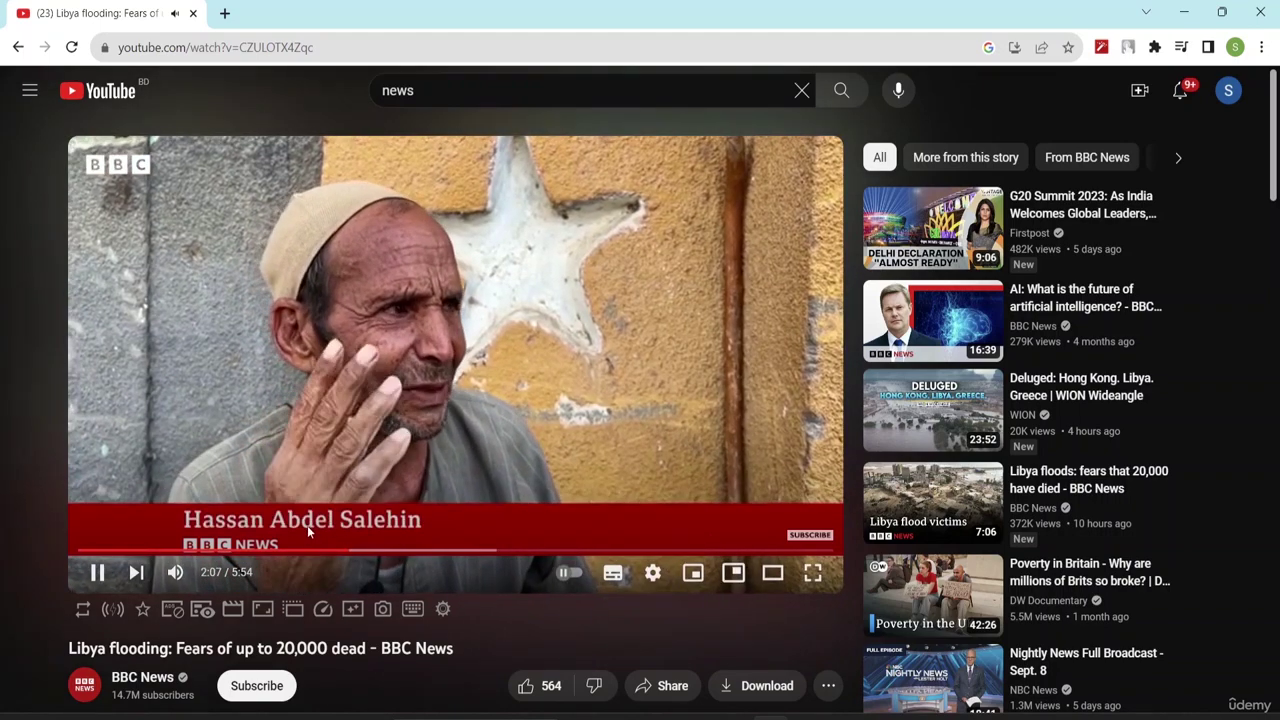
left_click(385, 503)
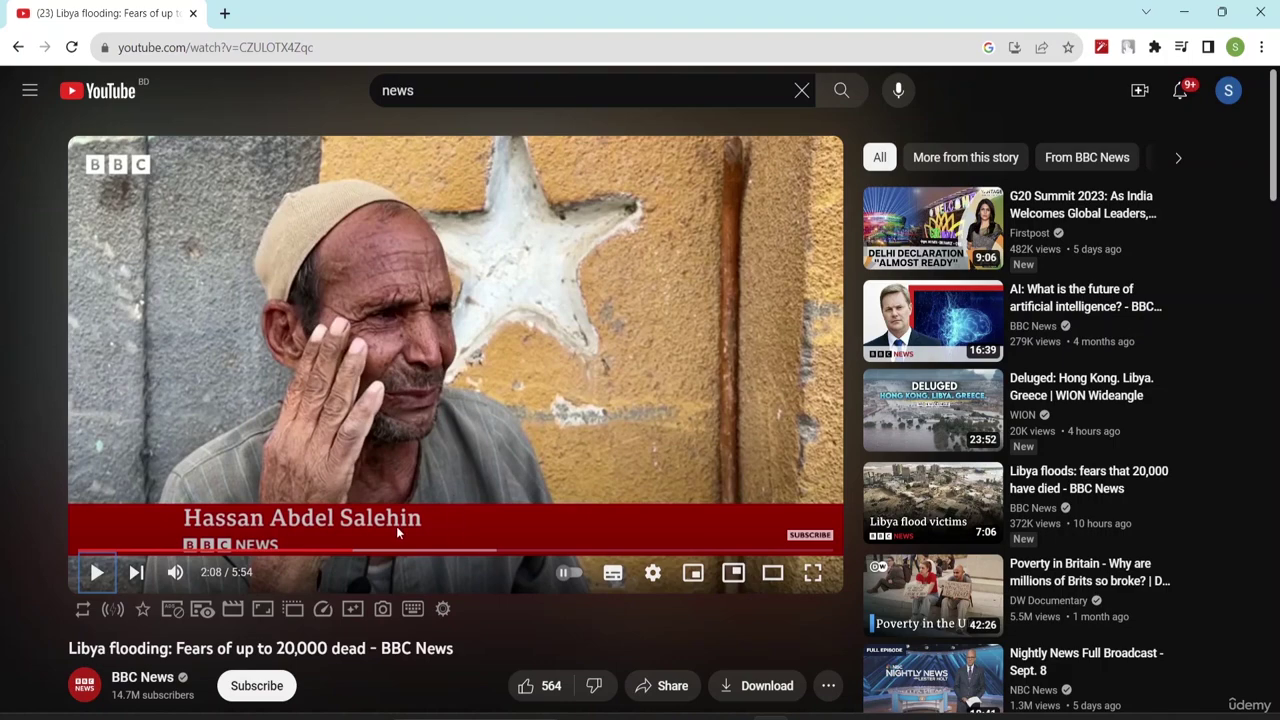
left_click(396, 527)
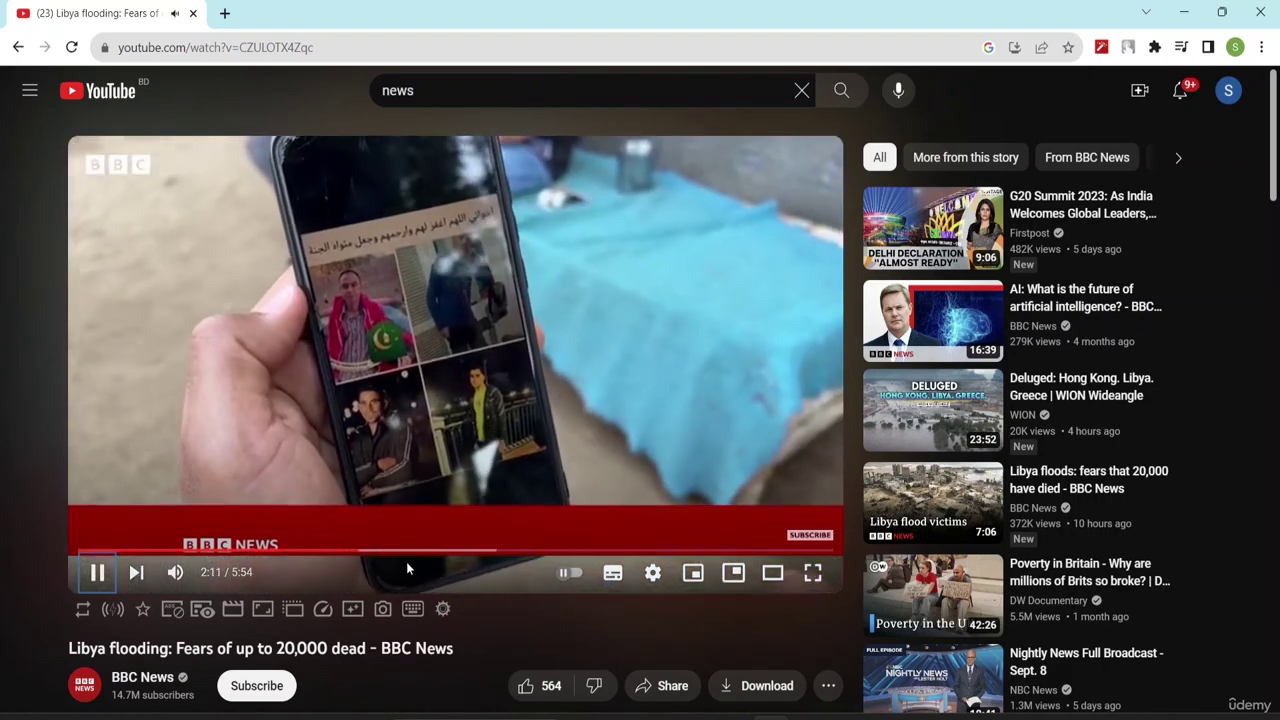
left_click(406, 568)
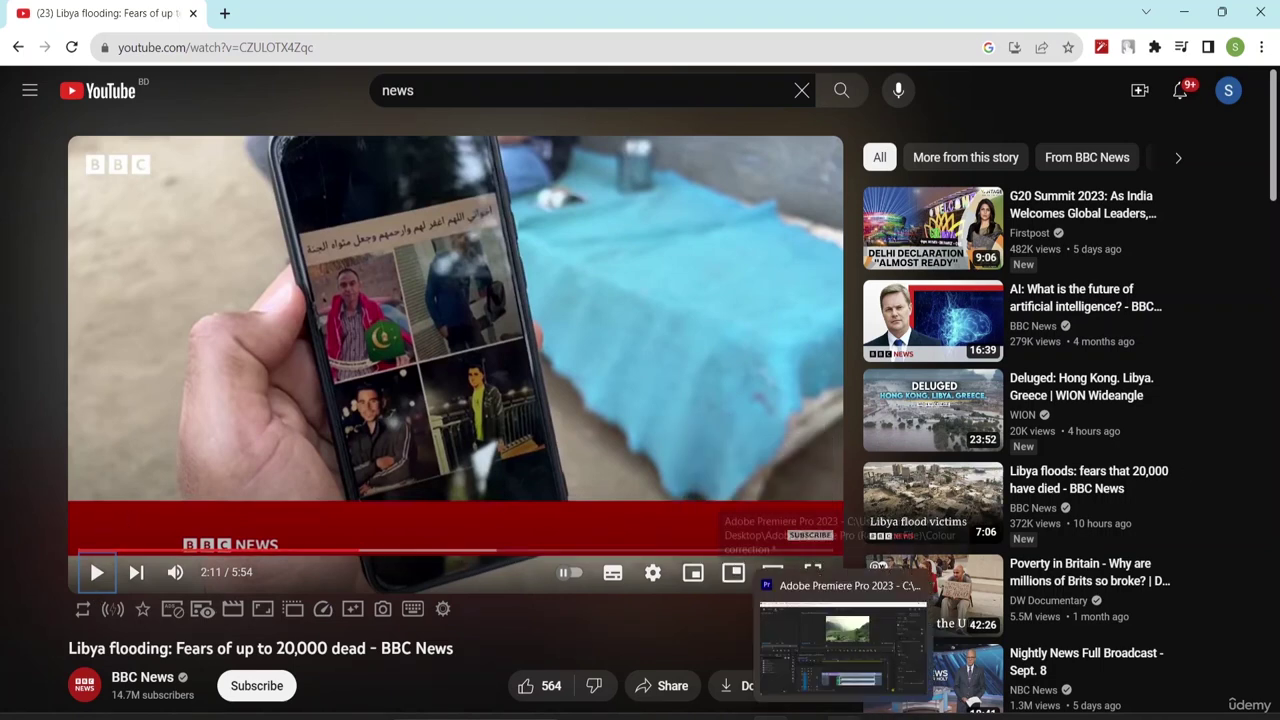
- Switch to Adobe Premiere Pro and enlarge the Program monitor by shrinking the timeline area below it
left_click(843, 717)
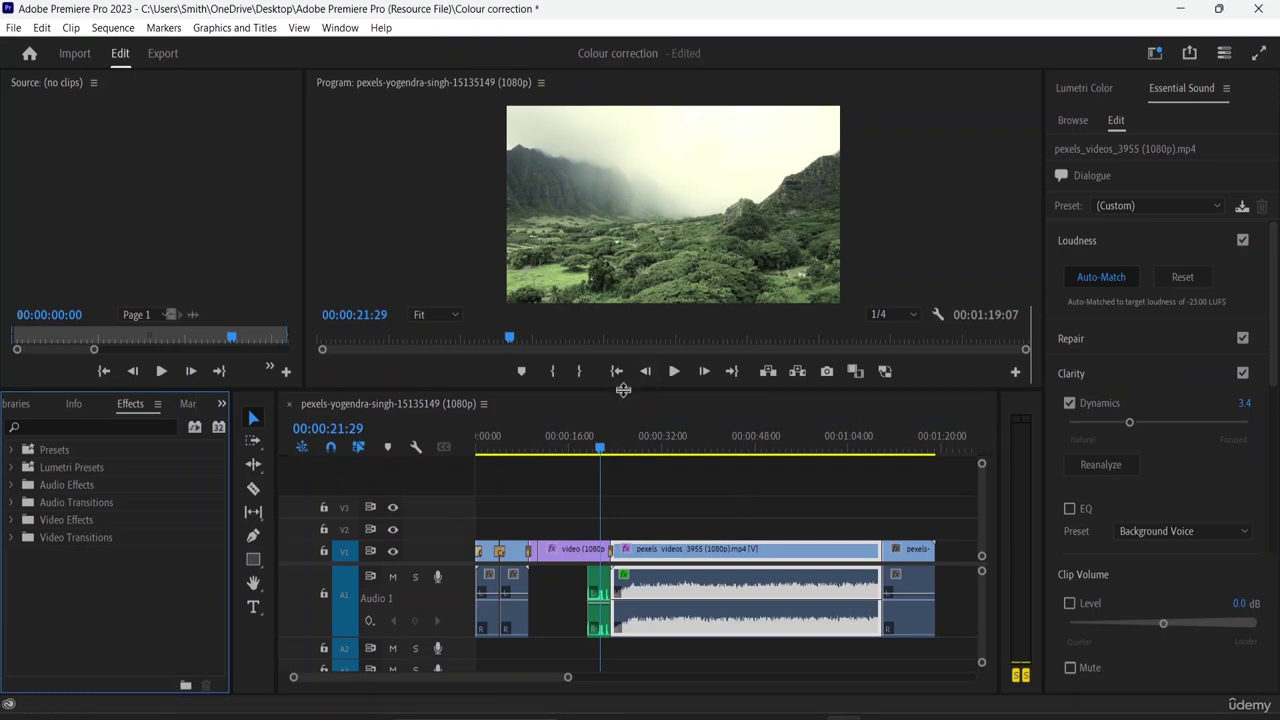
left_click_drag(619, 391, 614, 400)
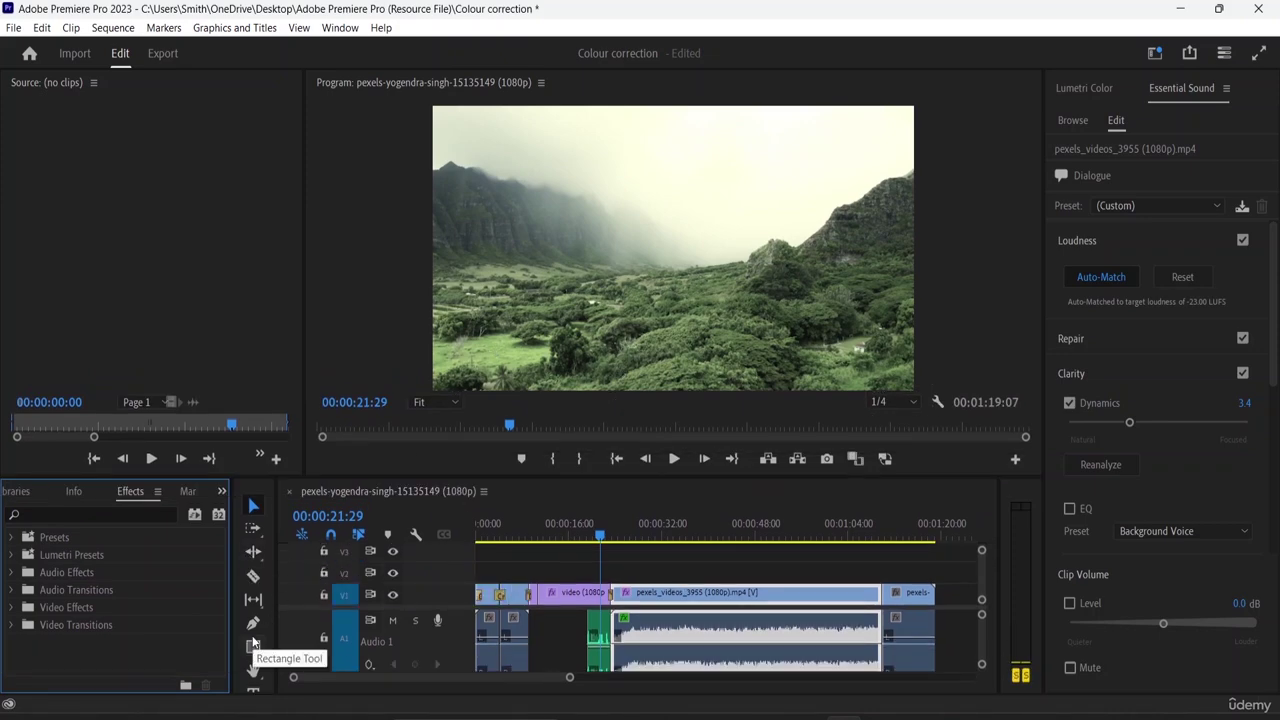
- Add a text layer reading "AMAZON, AFRICA" in the lower left of the video frame with the Type tool
left_click(255, 690)
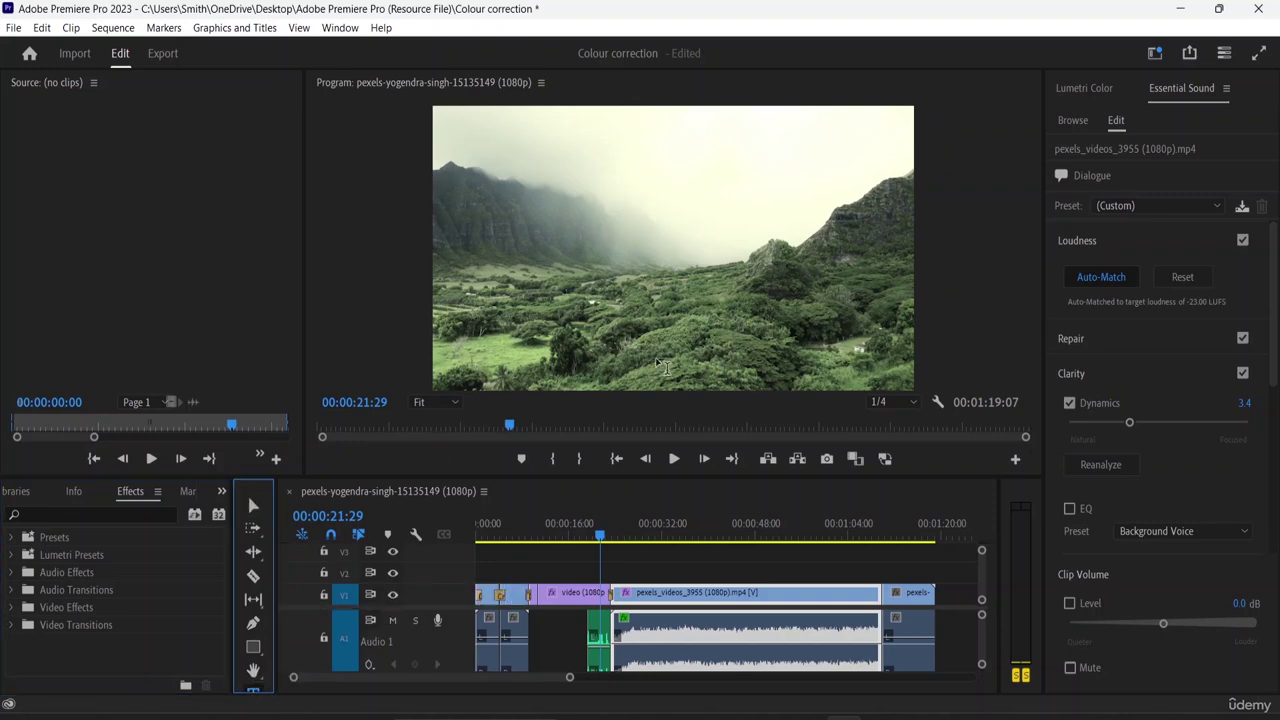
left_click(462, 344)
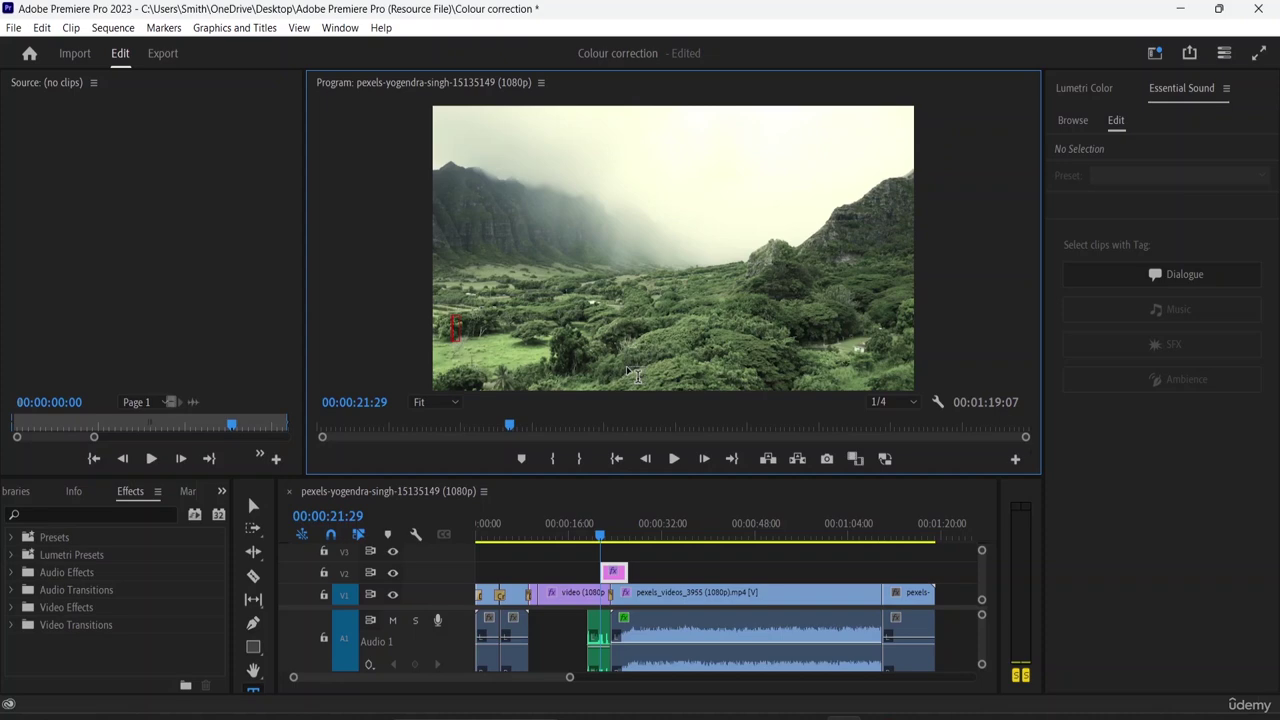
type("AMAZON")
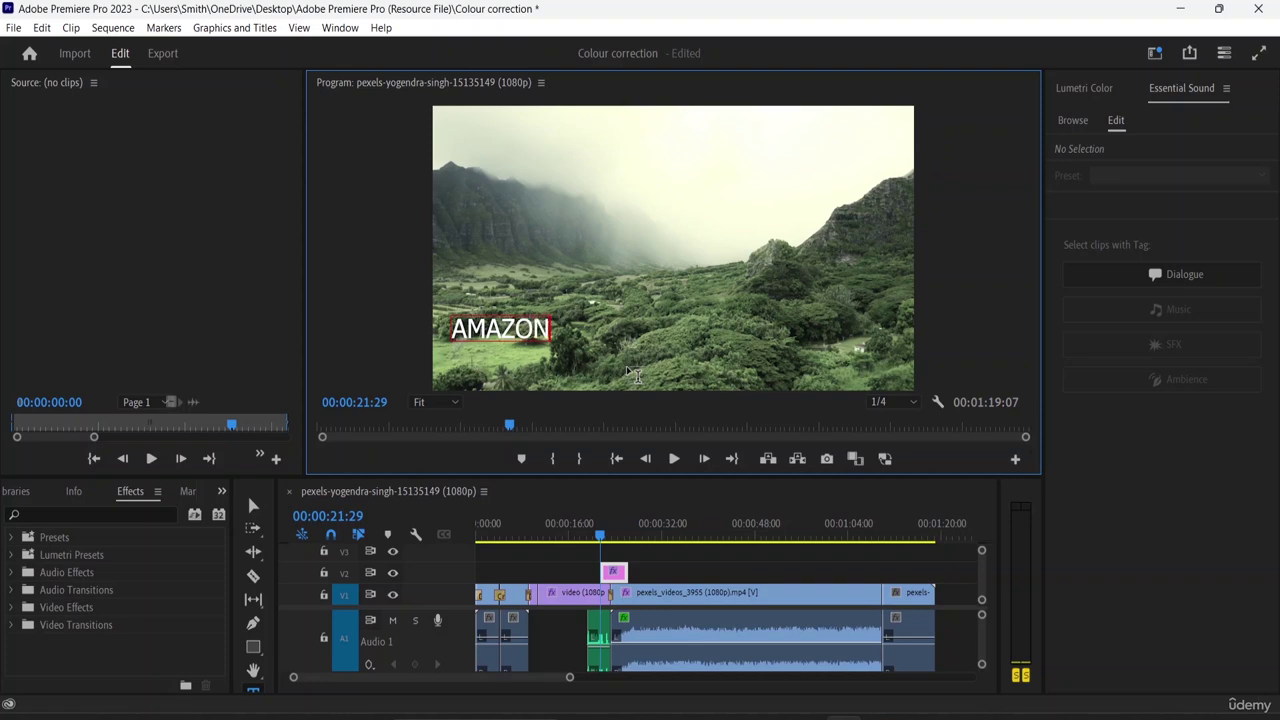
type(", AFRICA")
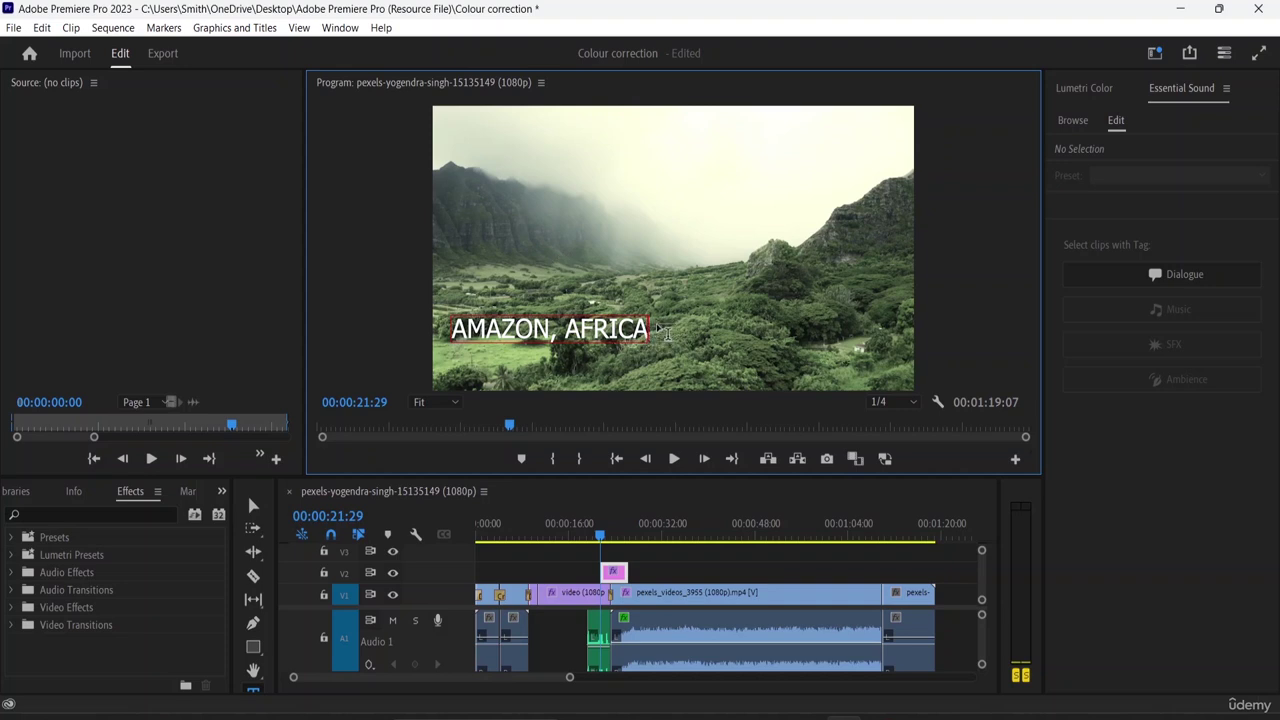
- Select the new text clip on track V2 and show its Essential Graphics properties
left_click(616, 574)
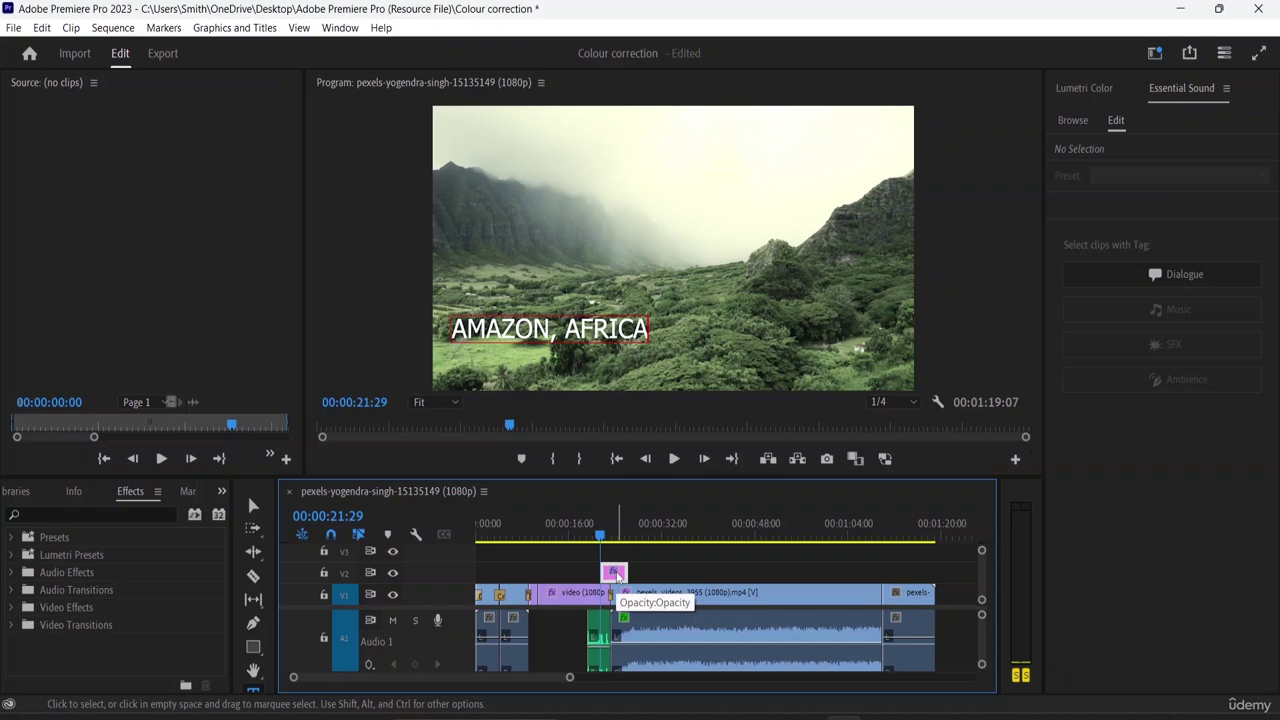
left_click(335, 29)
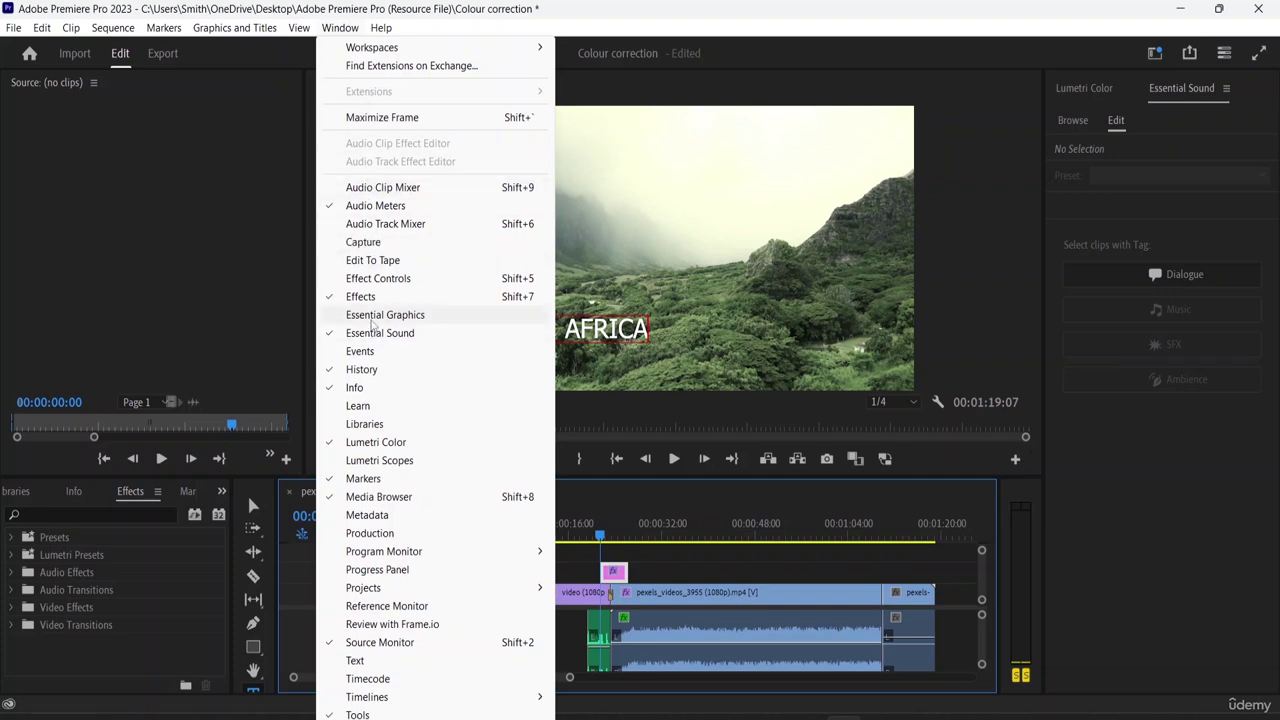
left_click(373, 320)
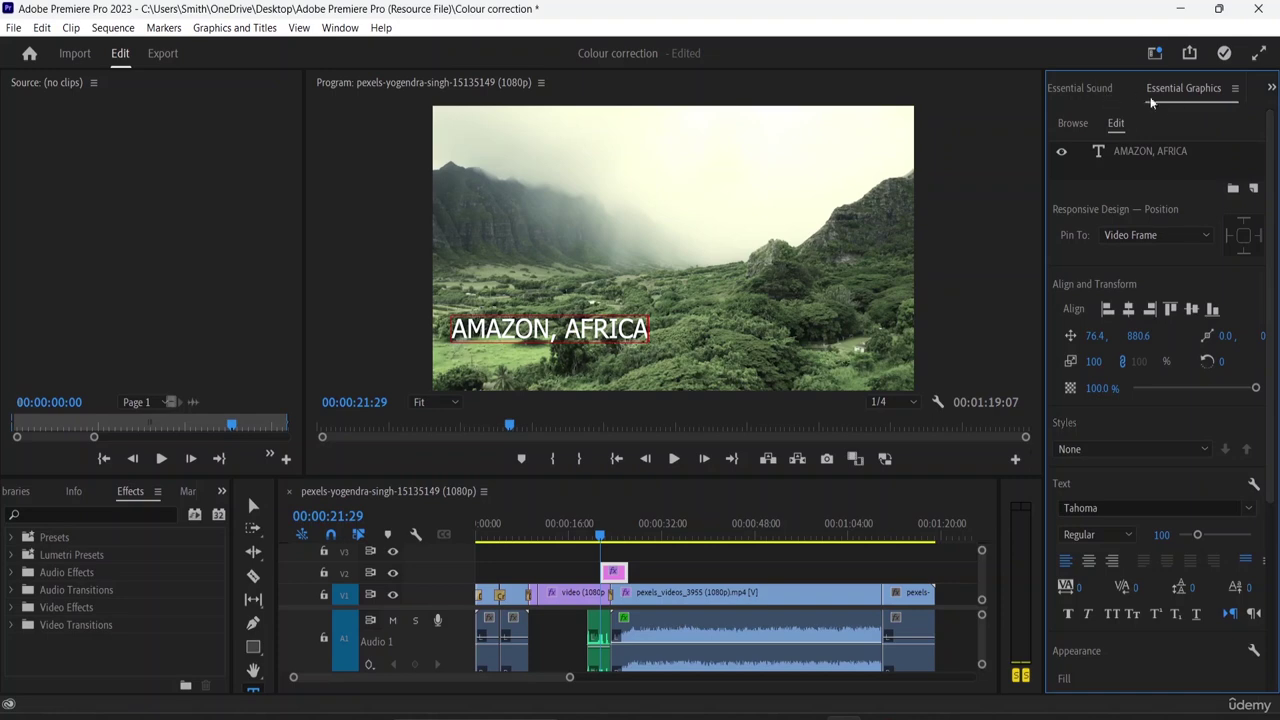
- Look through the Lumetri Color and Essential Sound settings and return to the text clip's Essential Graphics properties
left_click(1100, 87)
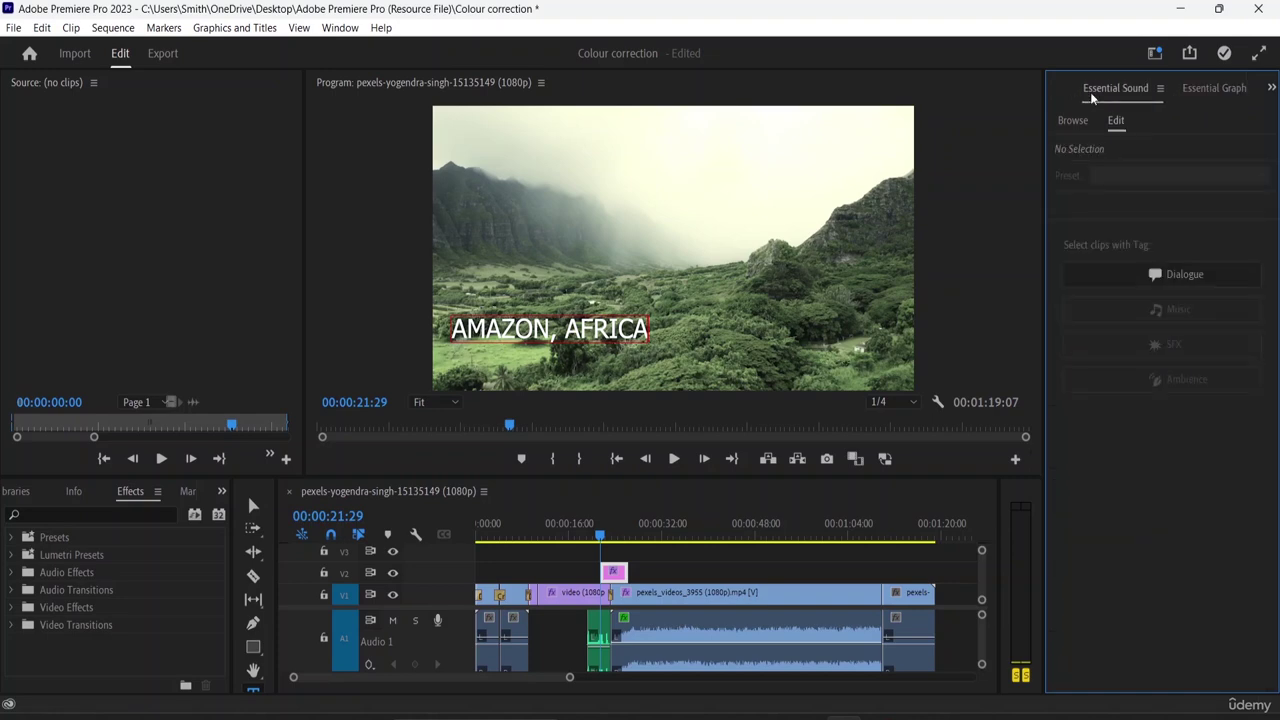
left_click(1054, 87)
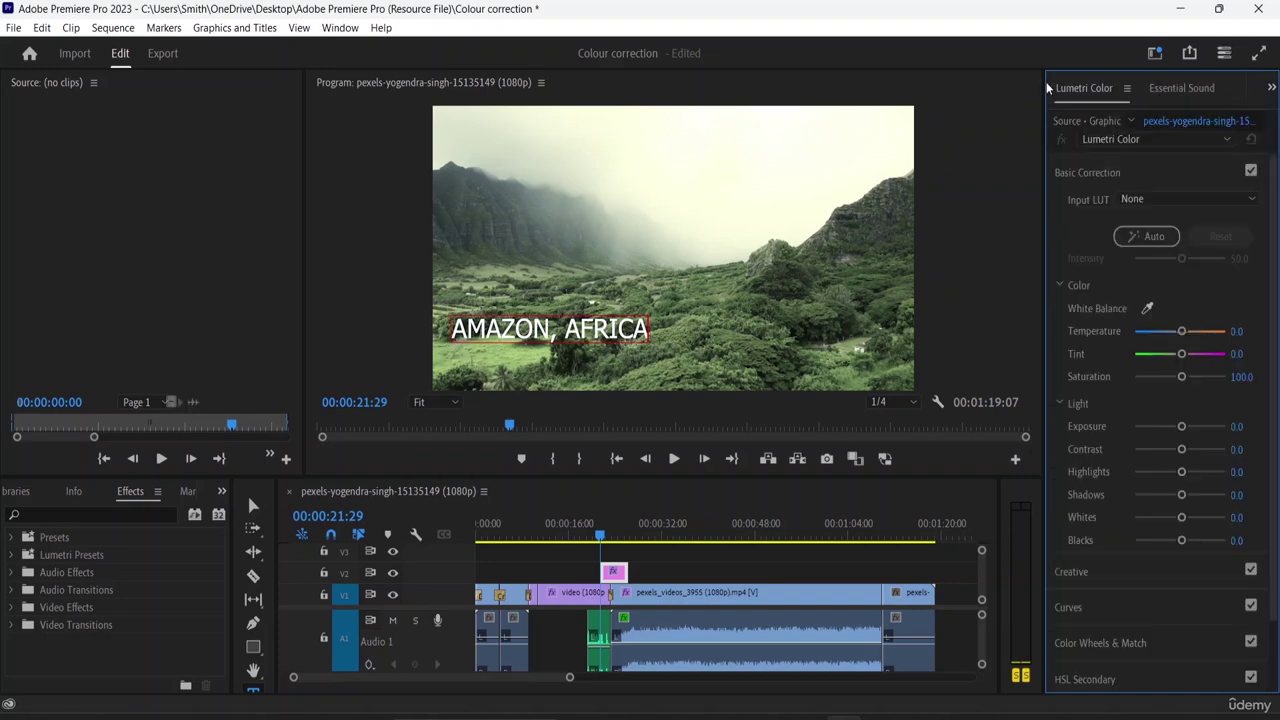
left_click(1172, 92)
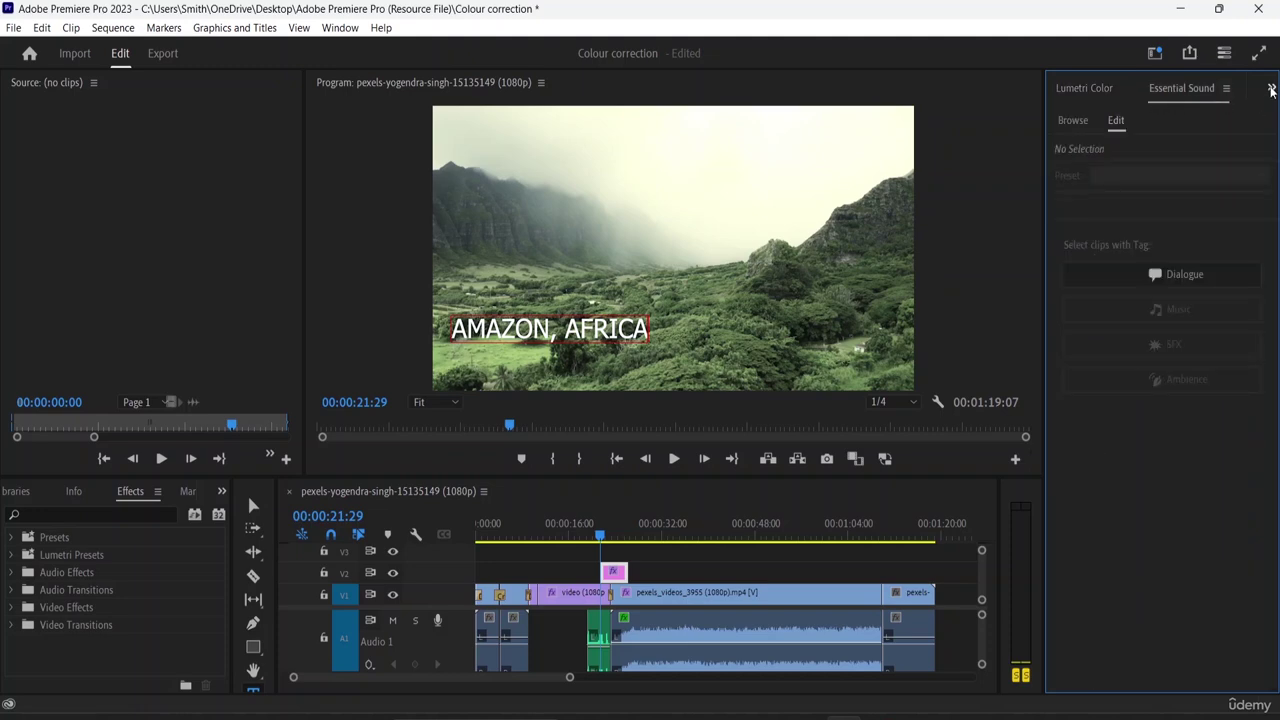
left_click(1271, 88)
left_click(1220, 151)
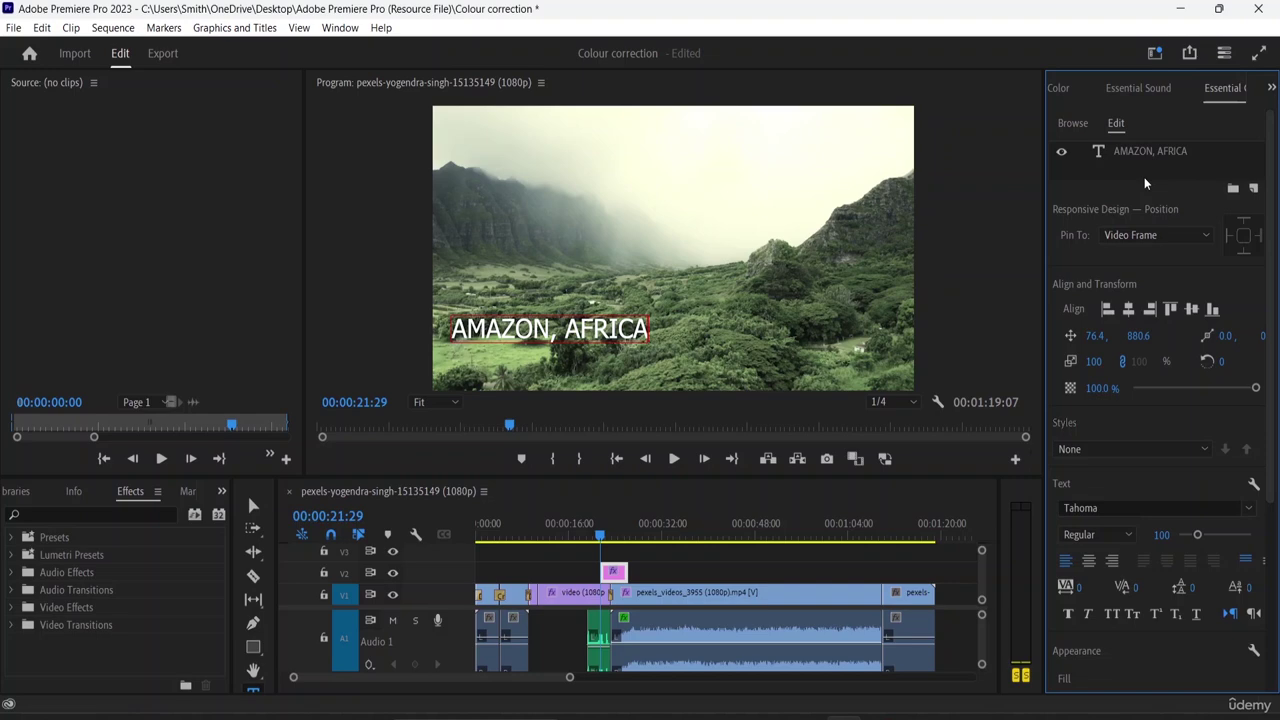
left_click(1154, 86)
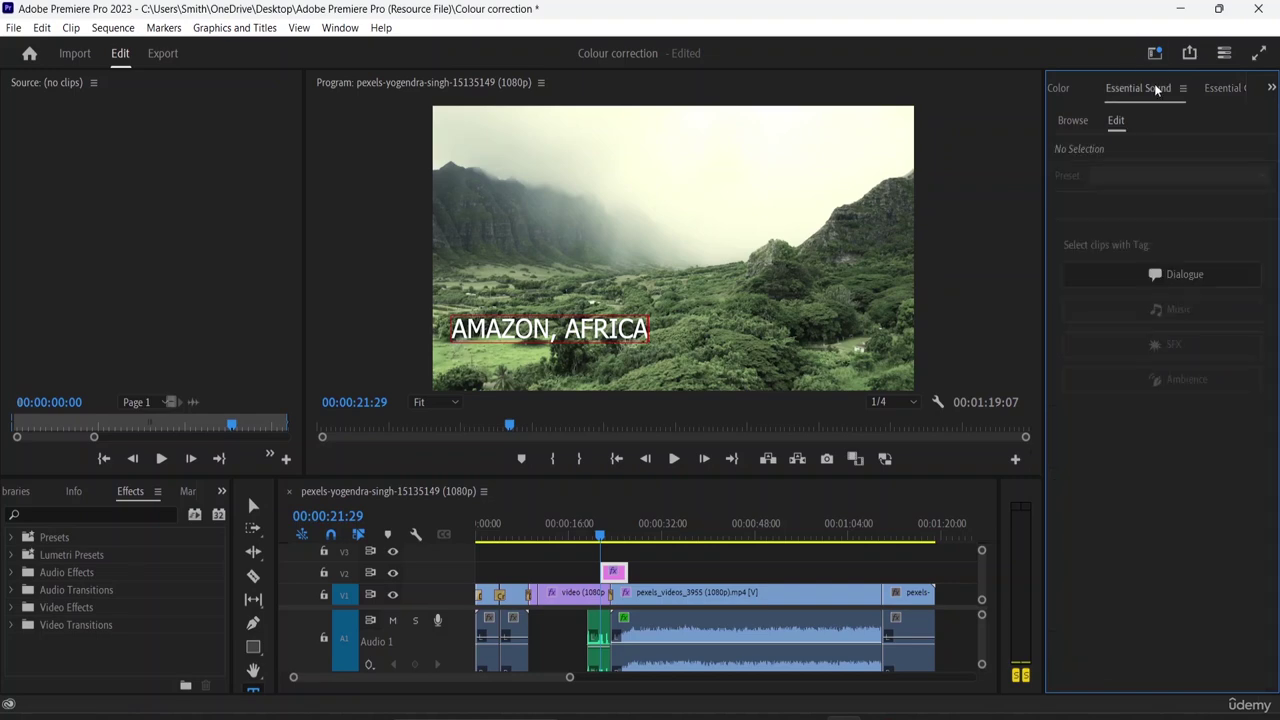
left_click(1068, 88)
left_click(1186, 88)
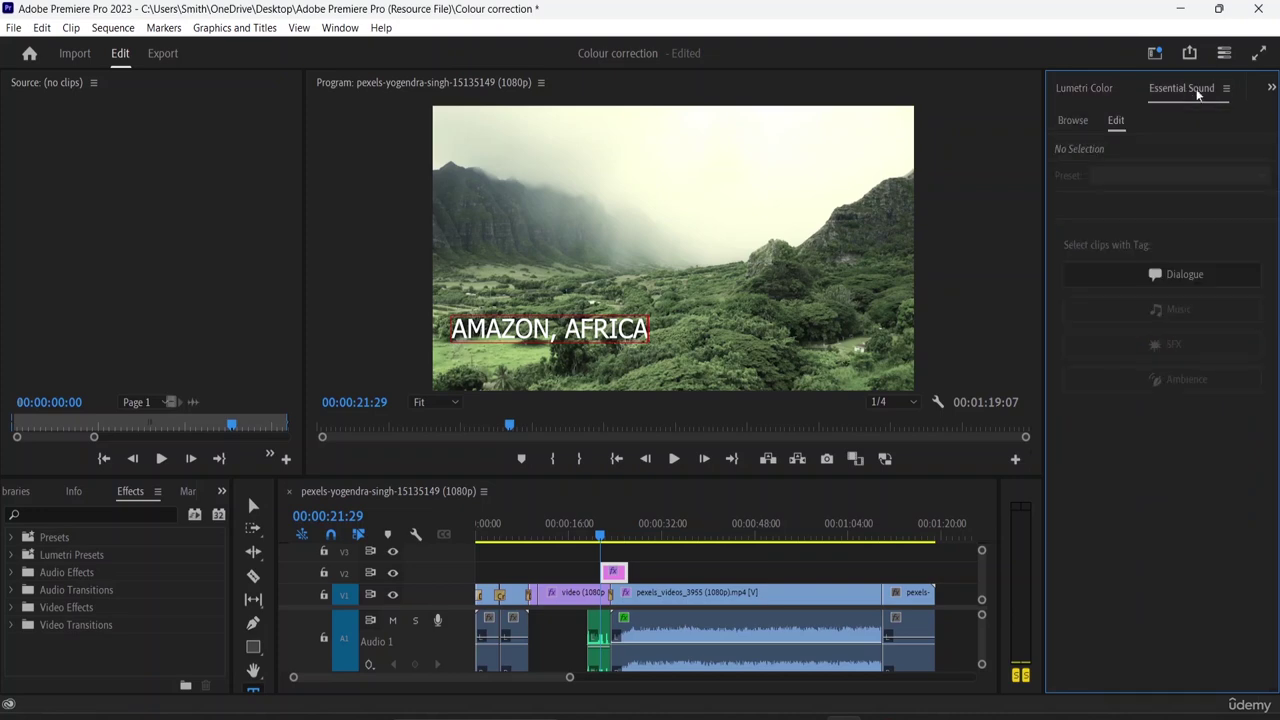
left_click(1271, 87)
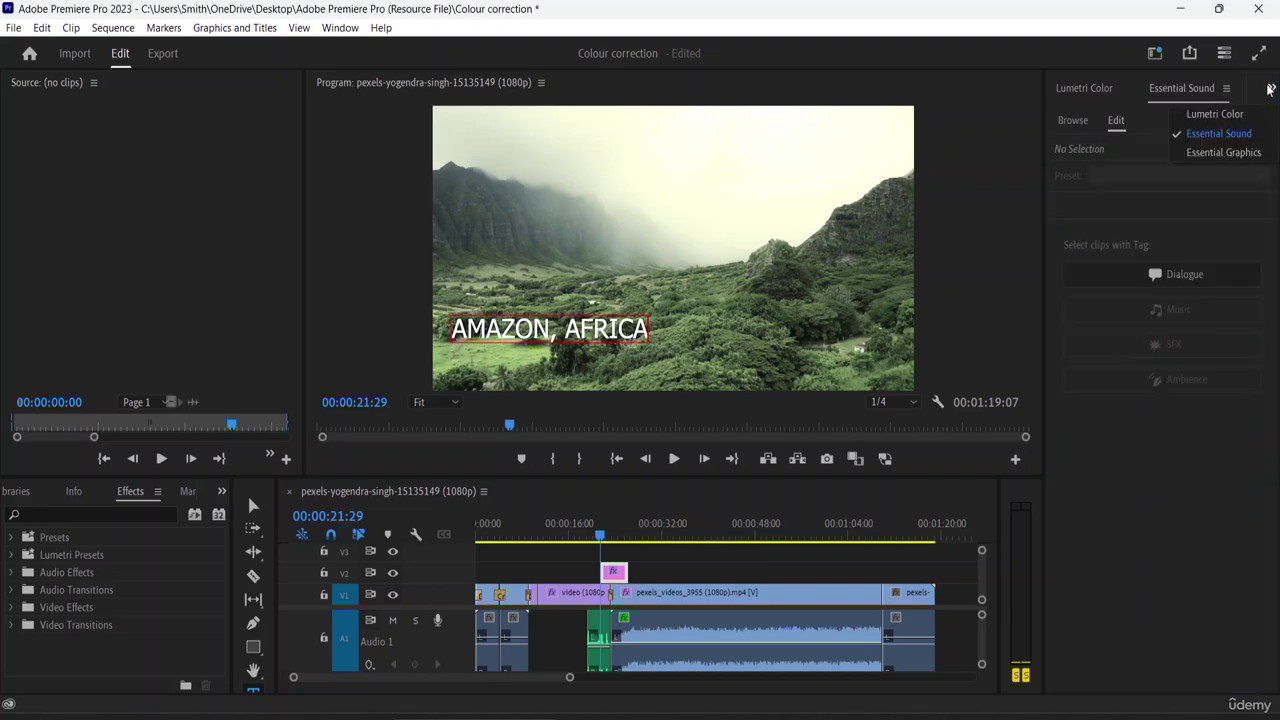
left_click(1220, 152)
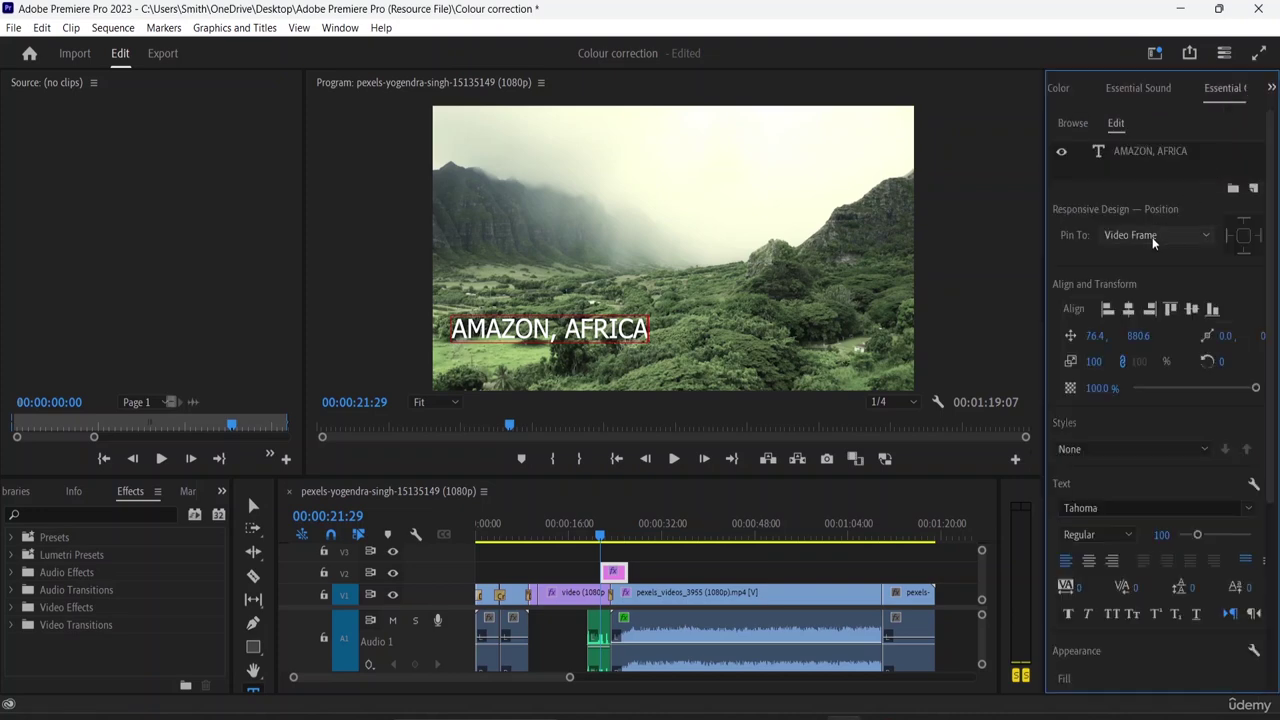
- Edit the title text into two lines without the comma, with "AMAZON" above "AFRICA"
left_click(1198, 151)
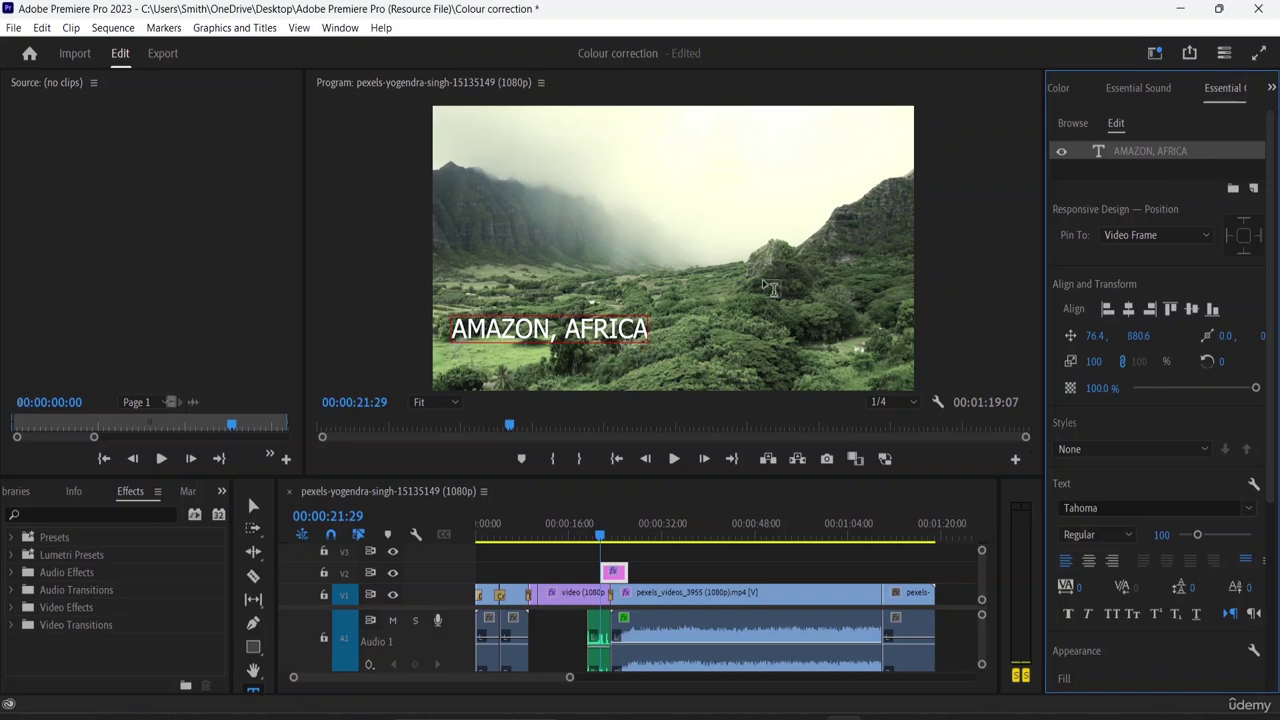
double_click(1184, 148)
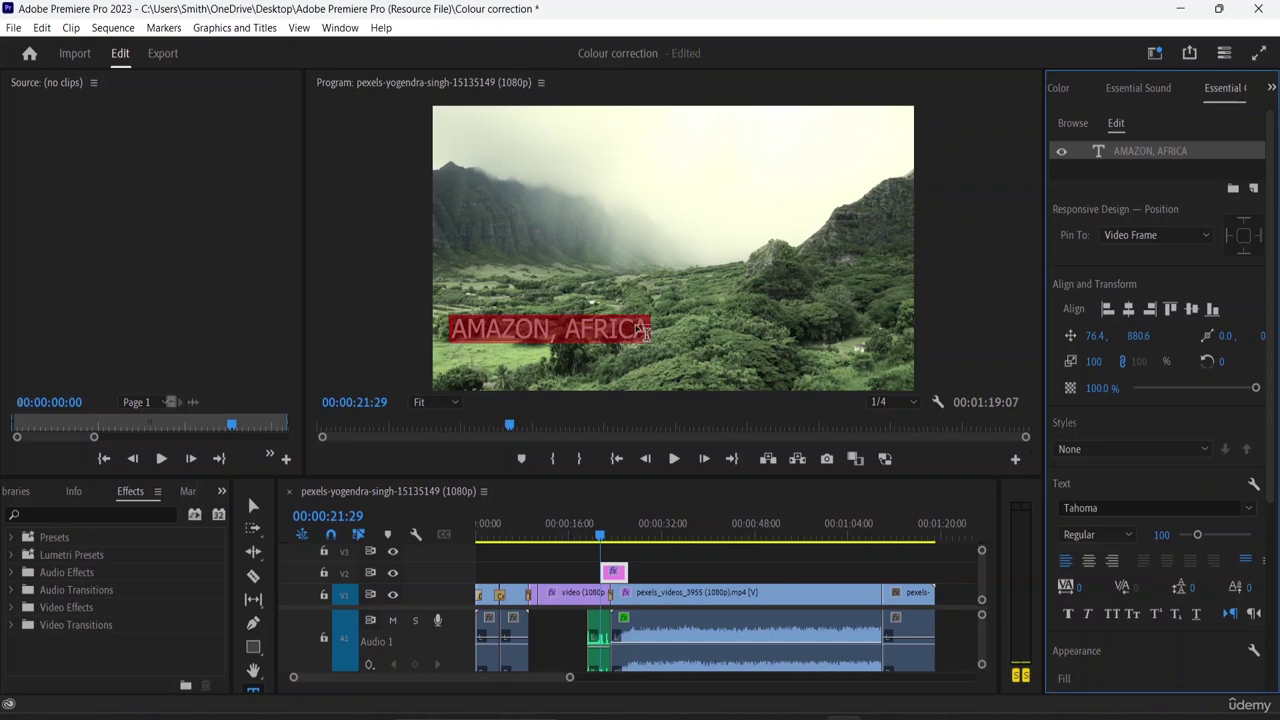
left_click(643, 333)
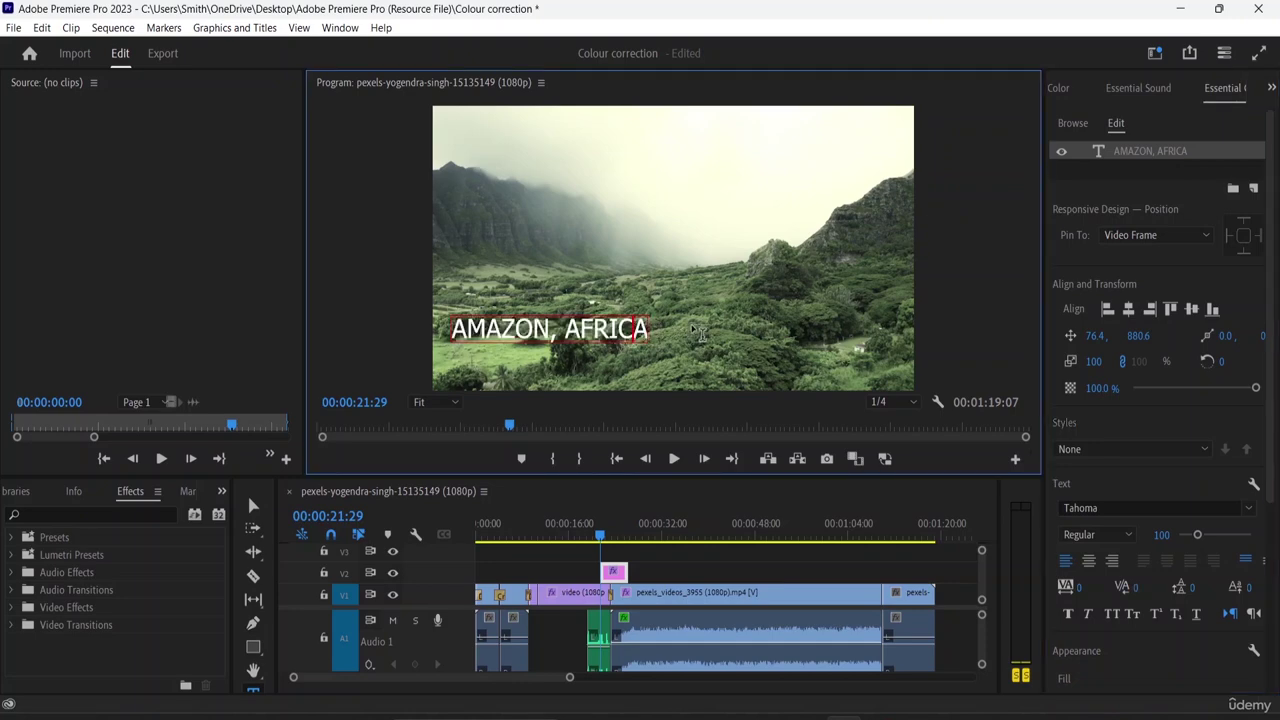
key("BackSpace")
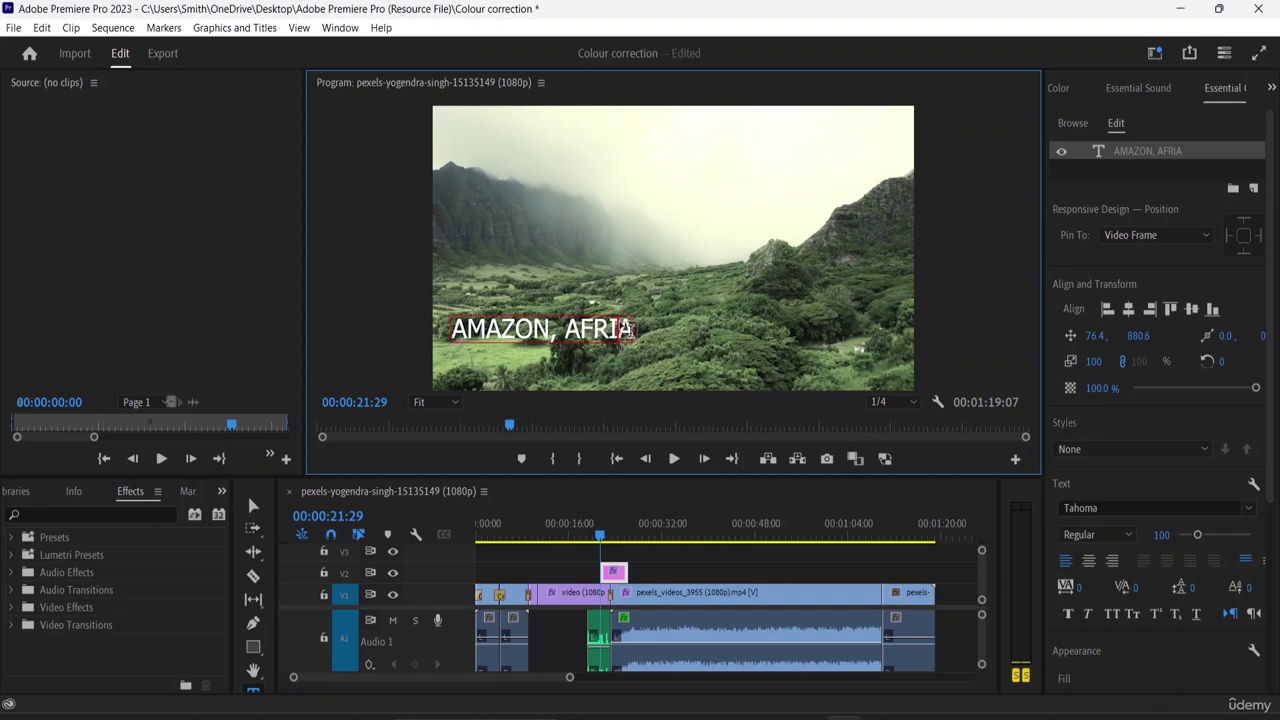
double_click(629, 330)
key("BackSpace")
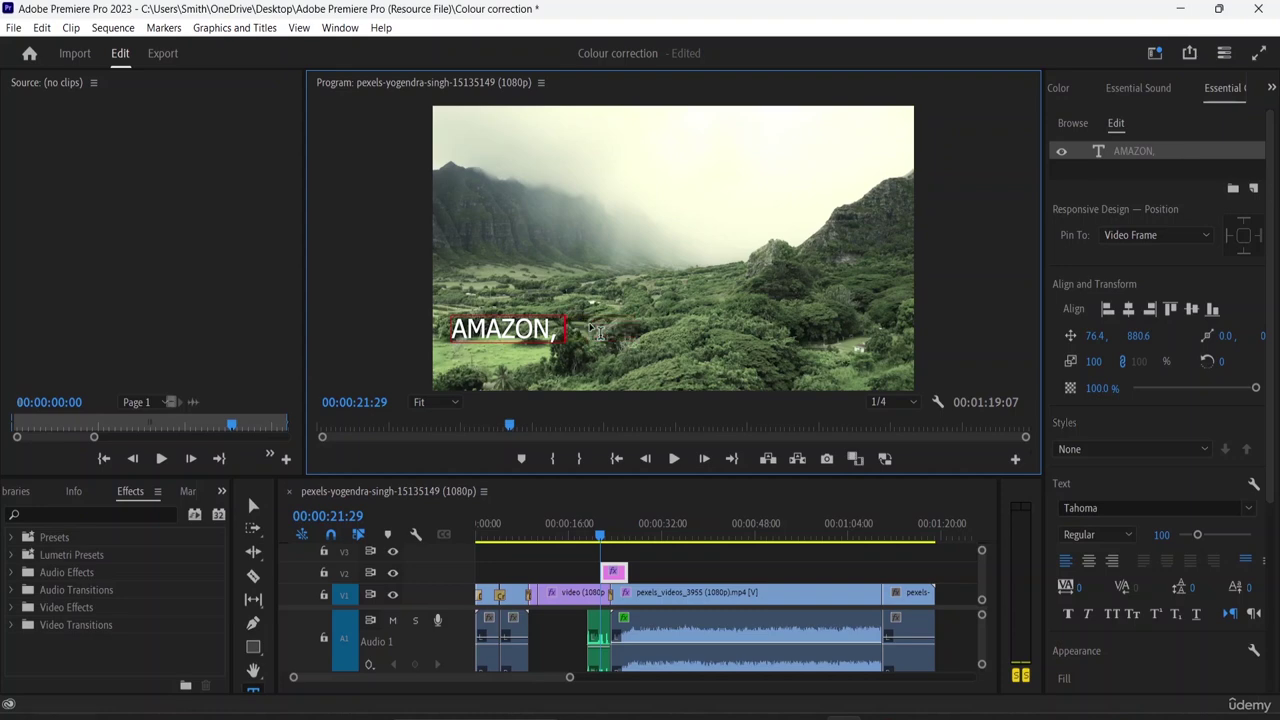
key("BackSpace")
key("Return")
type("AF")
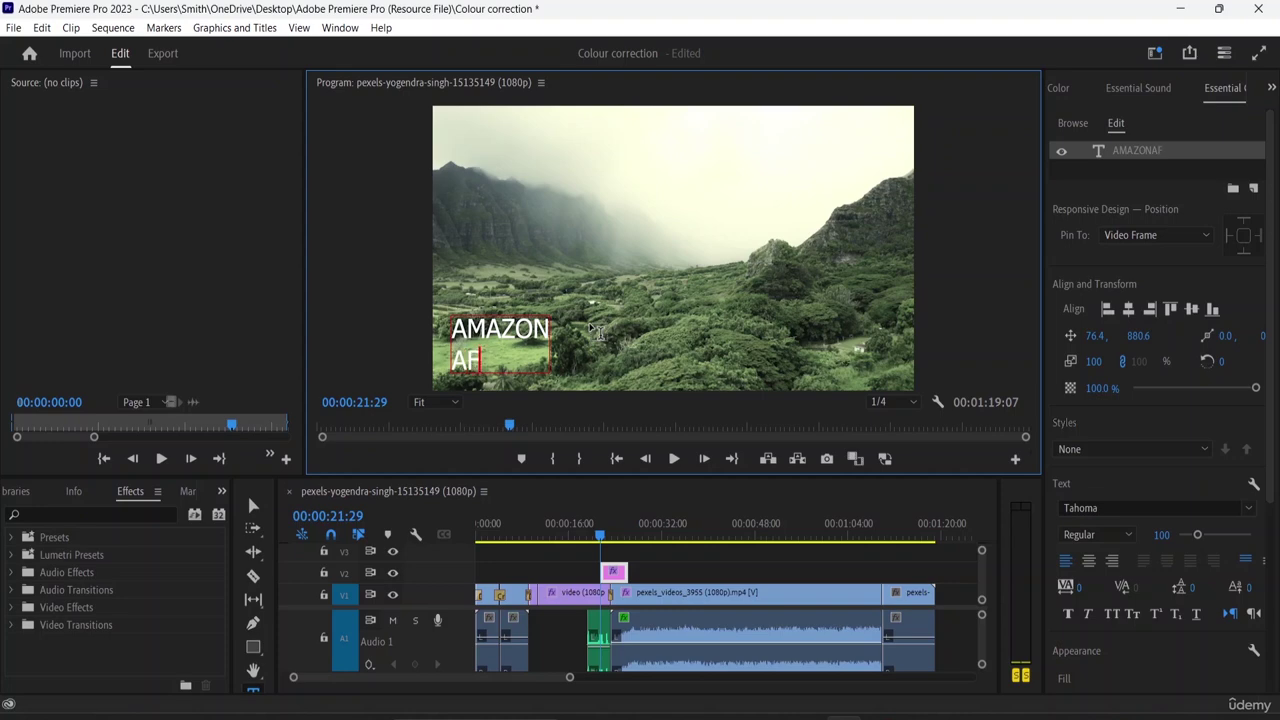
type("RICA")
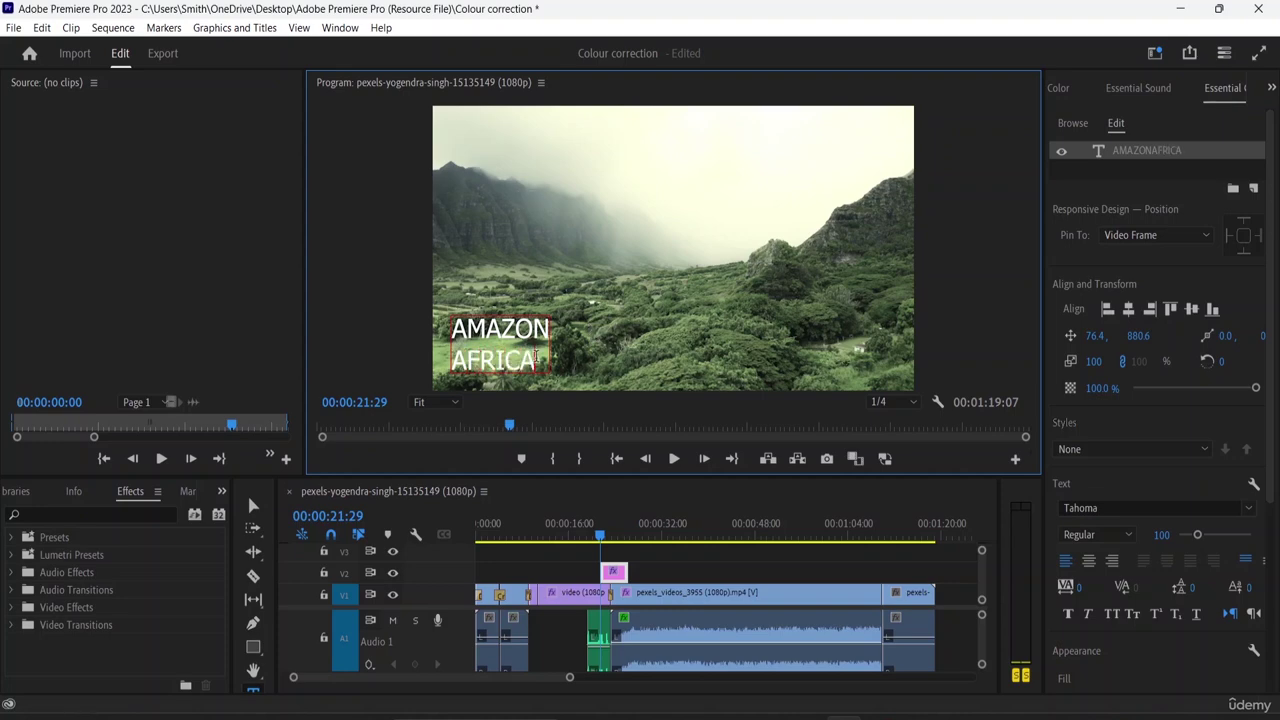
- Try centred and right-aligned paragraph alignment on the whole two-line title, and return it to left-aligned text
left_click_drag(538, 360, 443, 335)
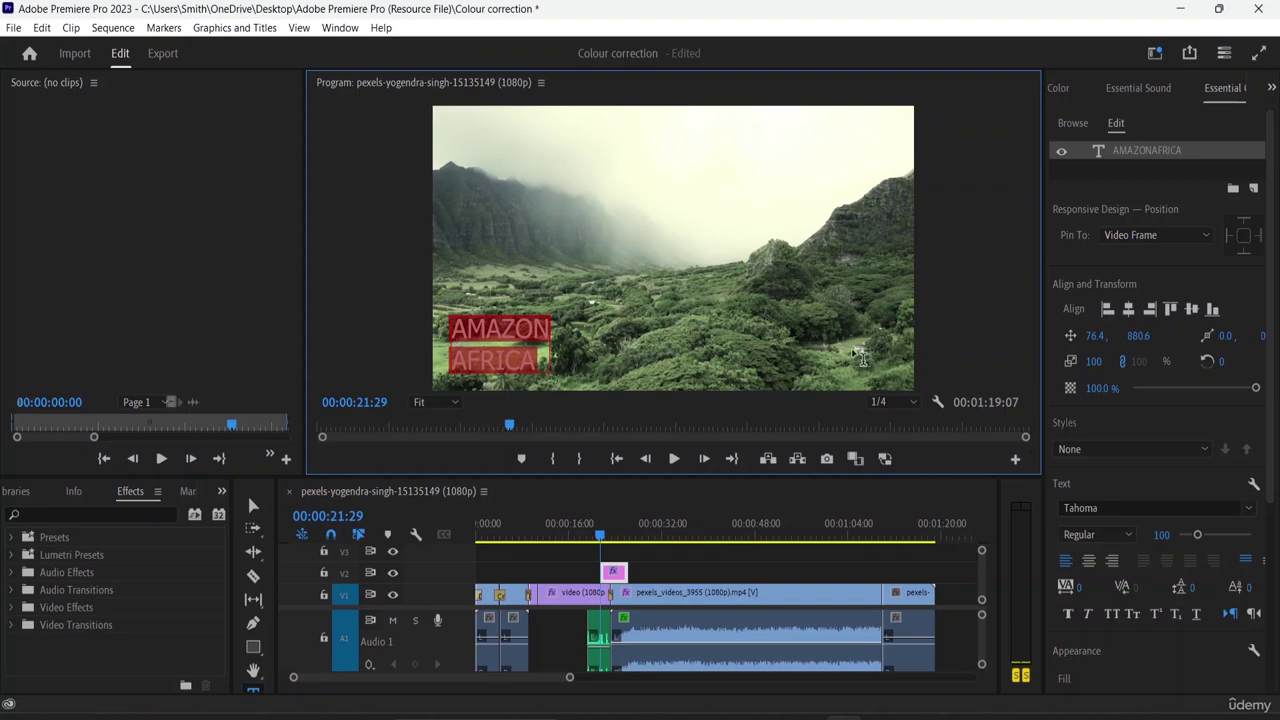
left_click(1089, 563)
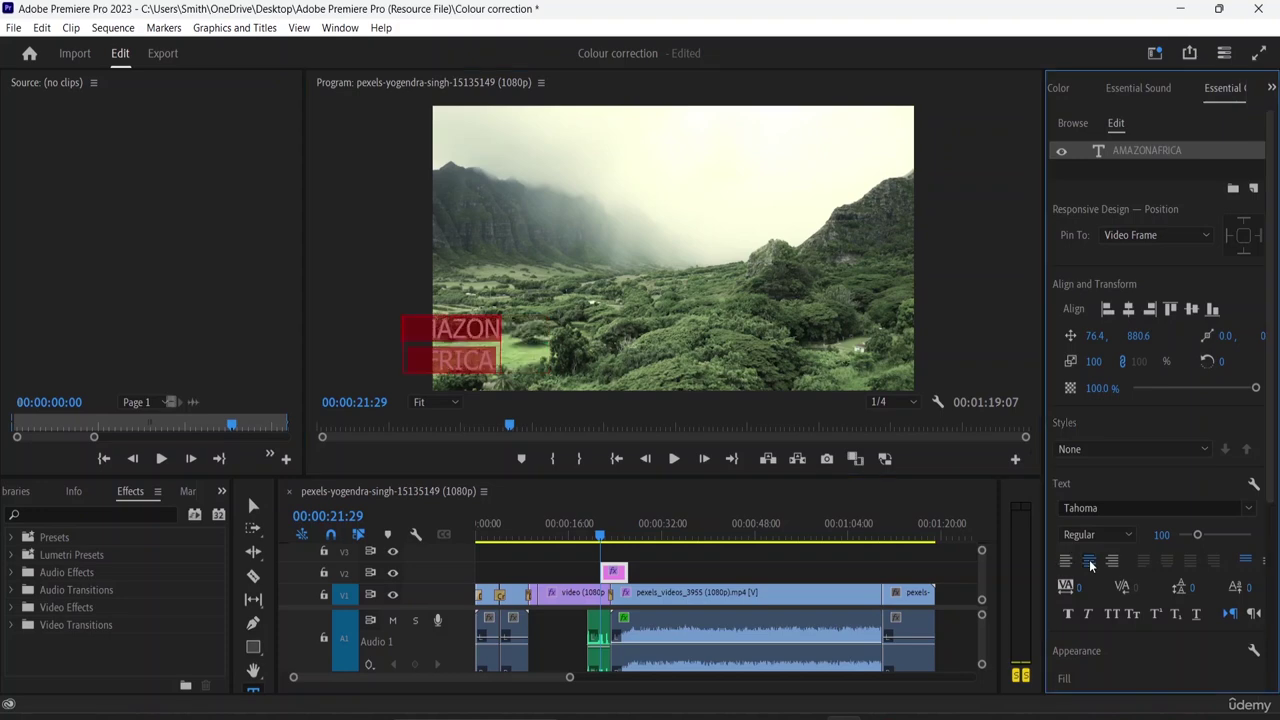
left_click(1065, 562)
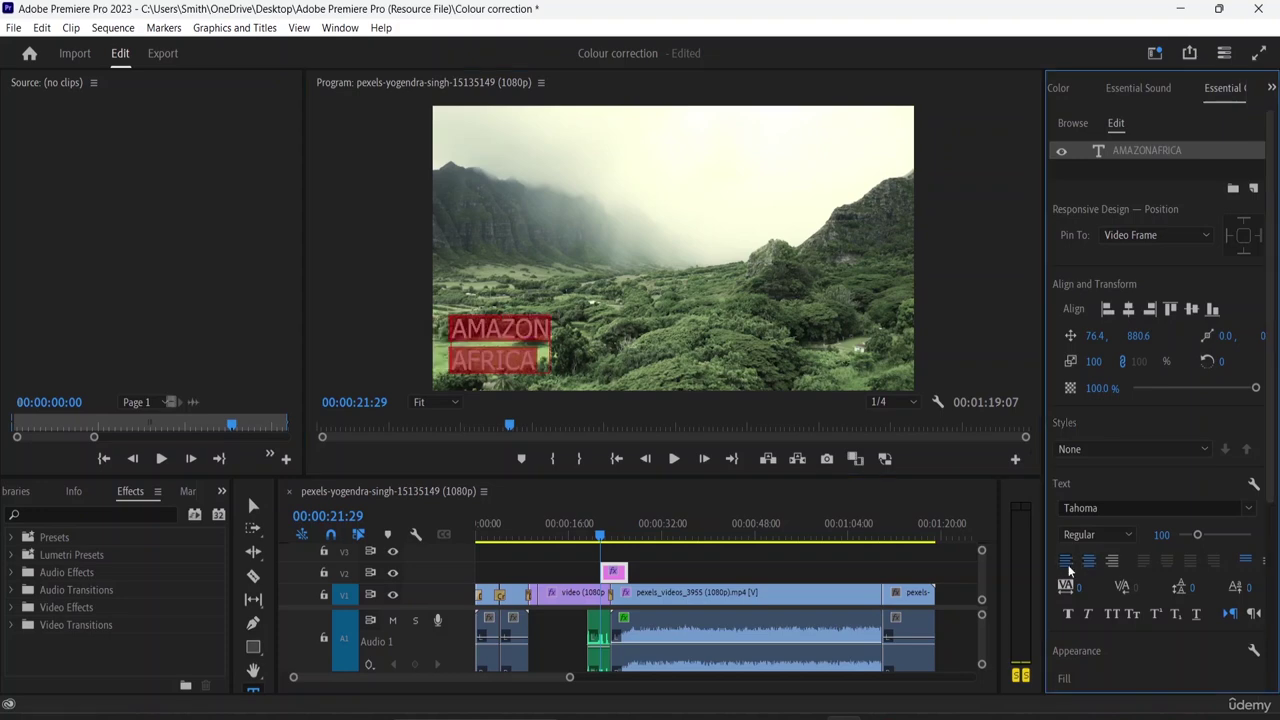
left_click(1112, 563)
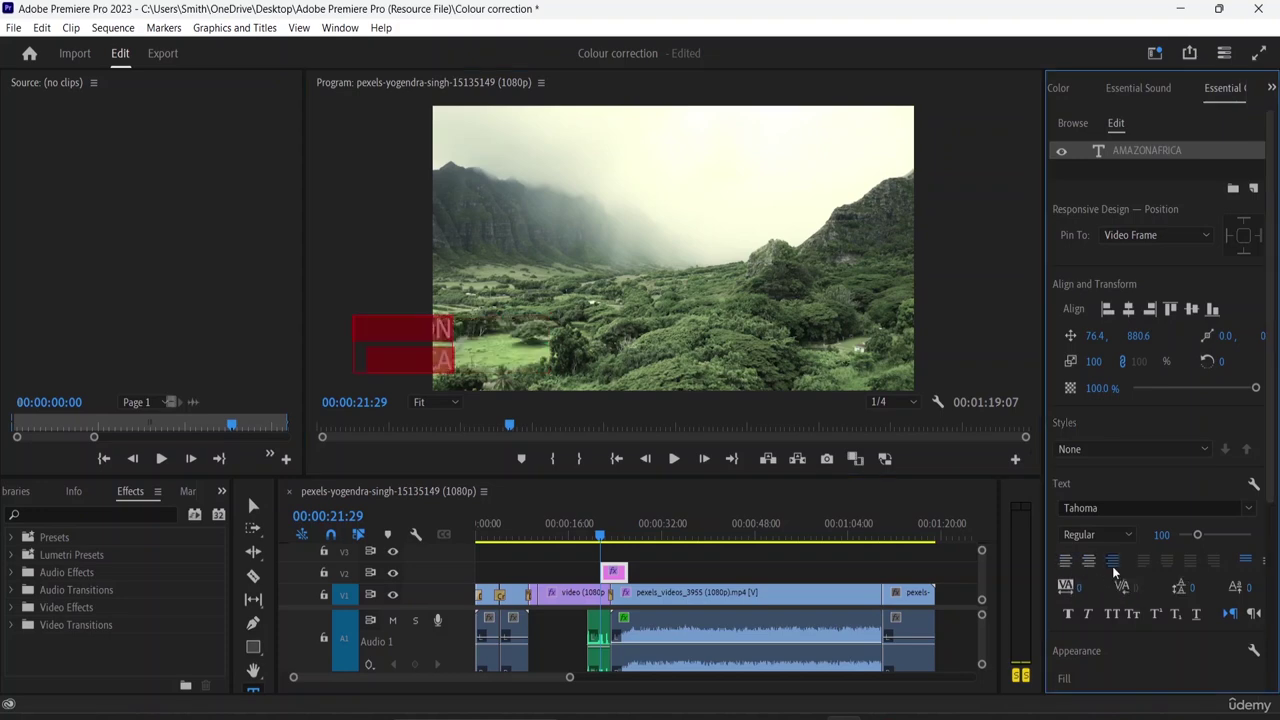
left_click(1065, 562)
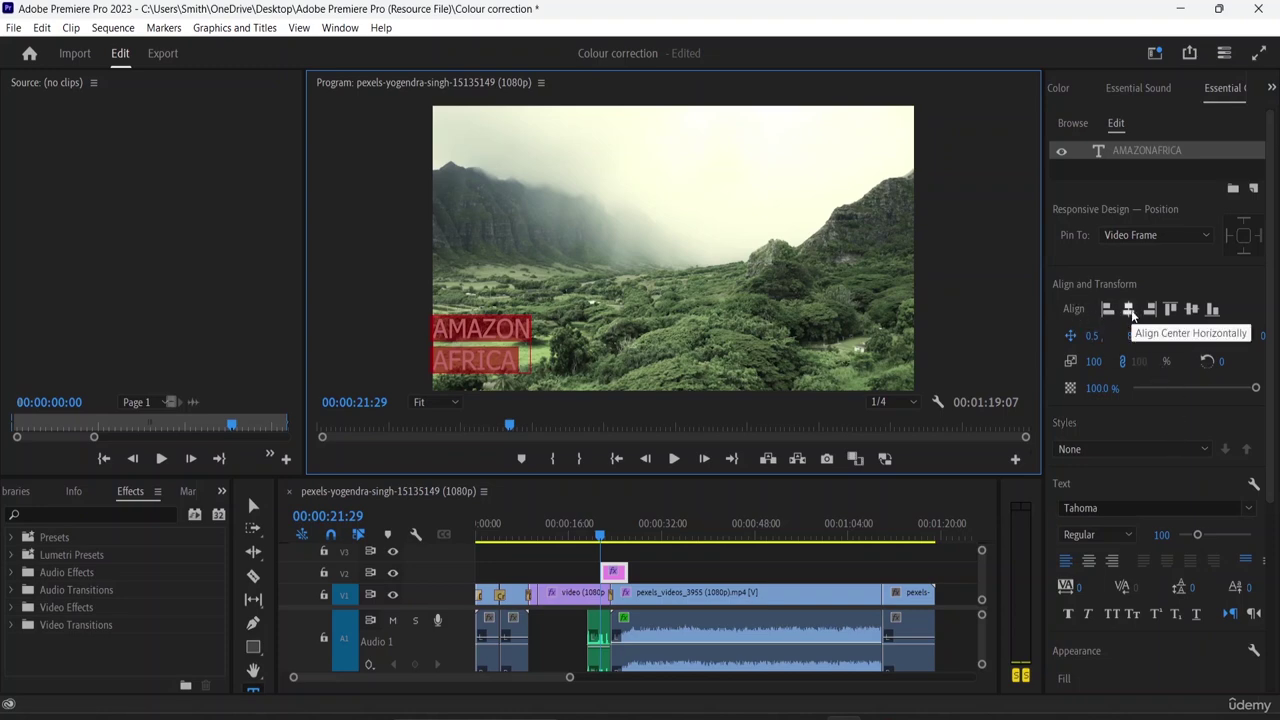
- Align the title horizontally to the centre of the frame, and move it on to the frame's right edge
left_click(1129, 310)
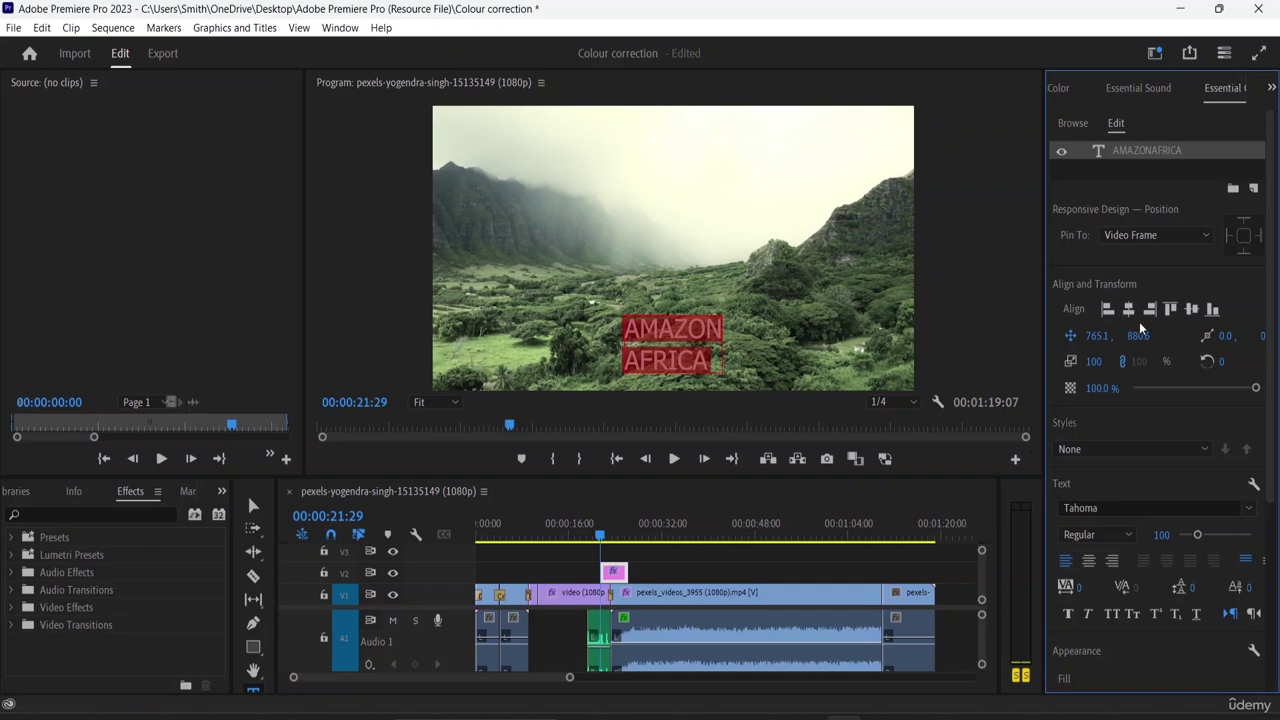
left_click(1151, 310)
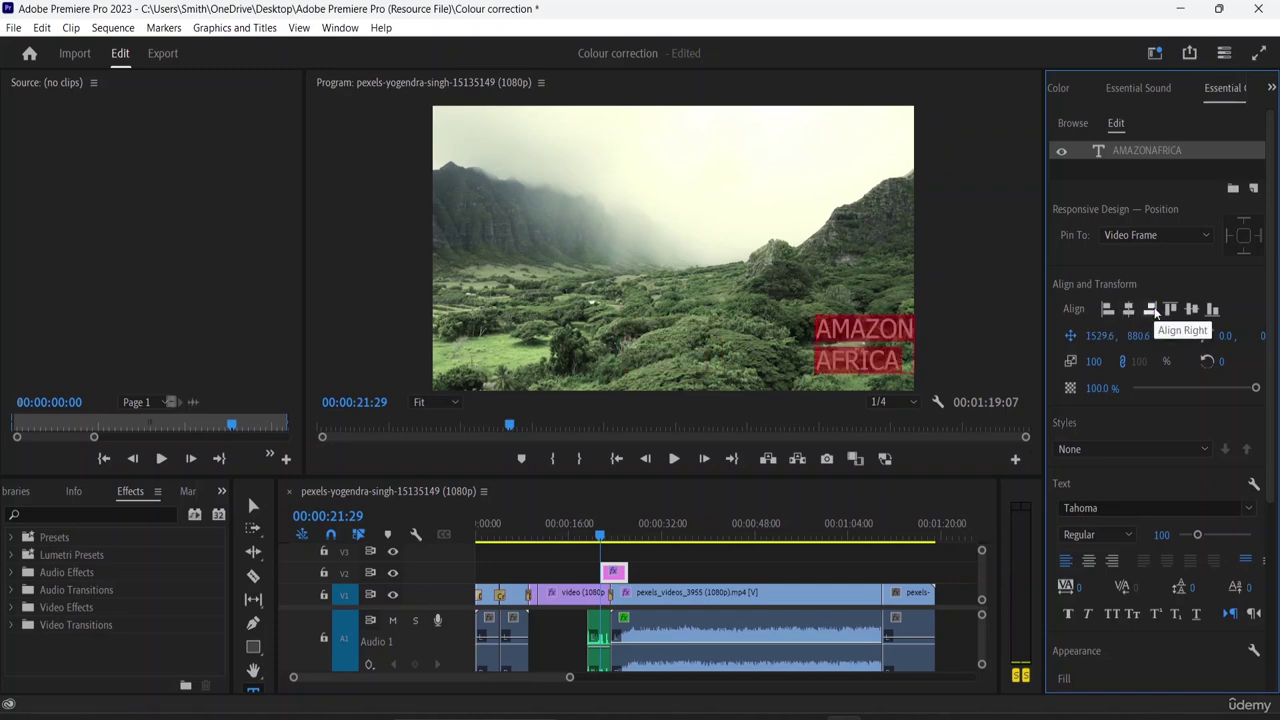
- Align the title to the frame's top edge, try the frame's left edge, and centre it horizontally again
left_click(1129, 310)
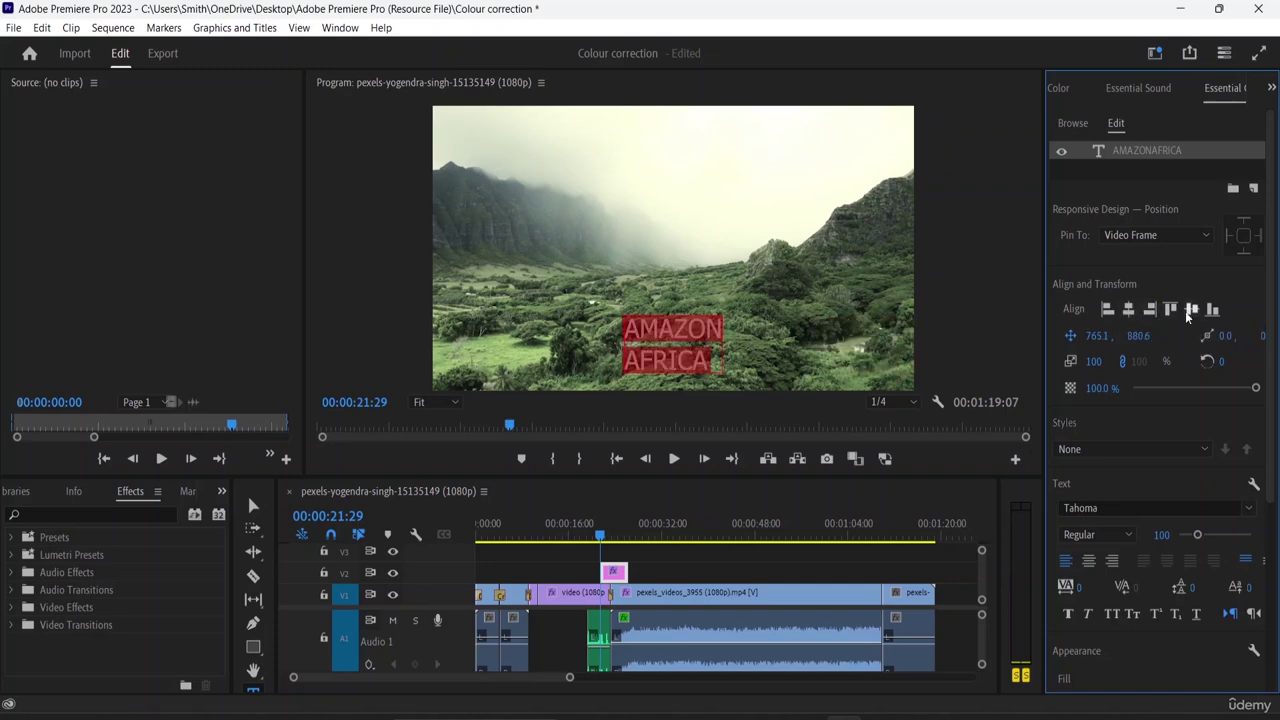
left_click(1169, 310)
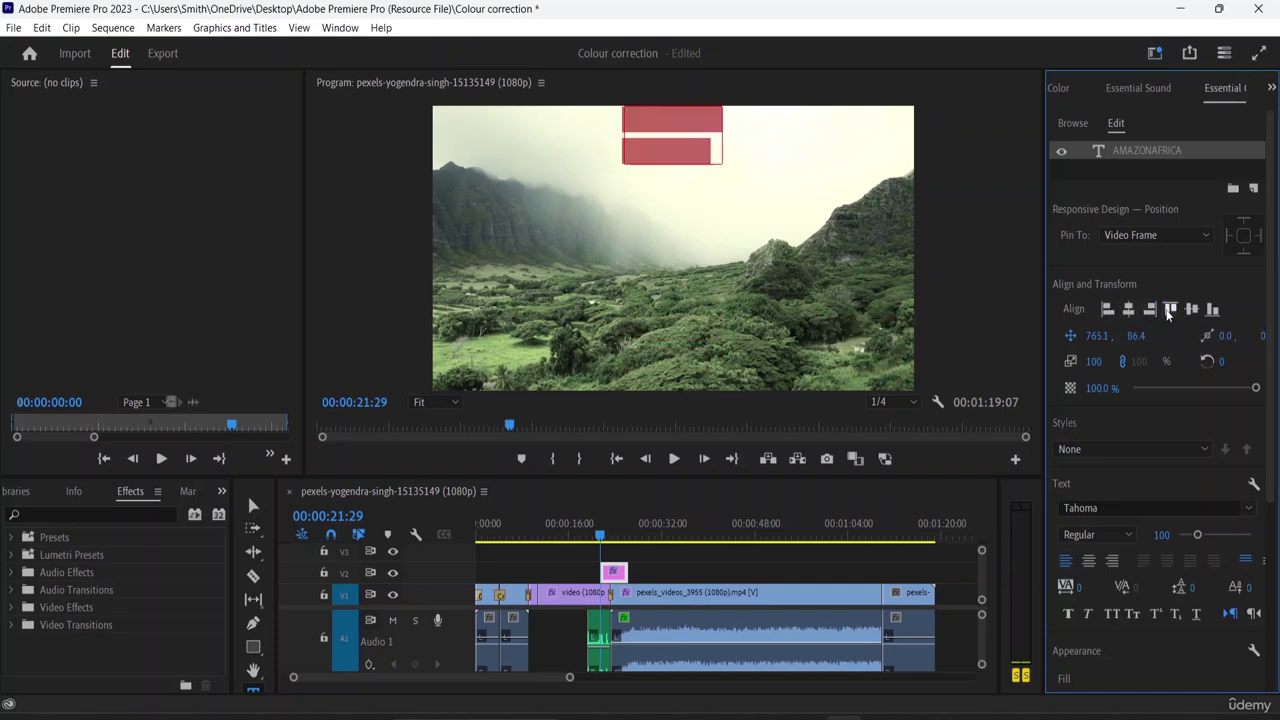
left_click(1108, 310)
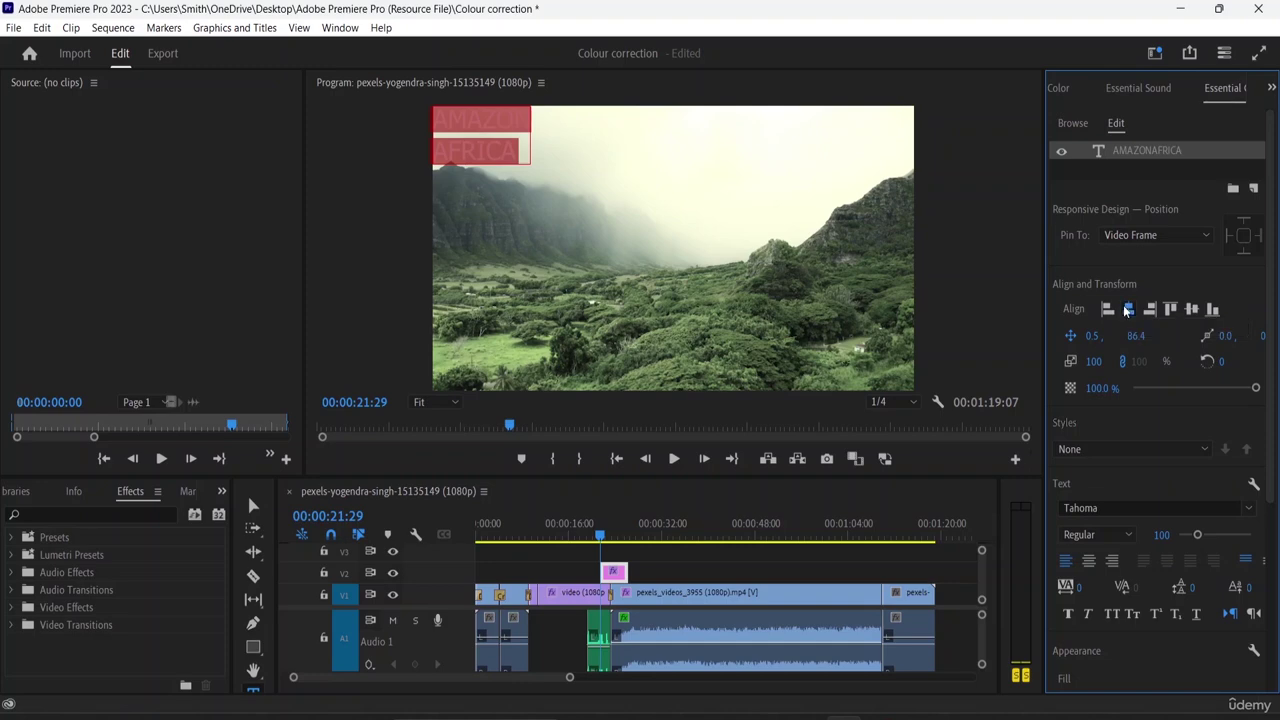
left_click(1128, 310)
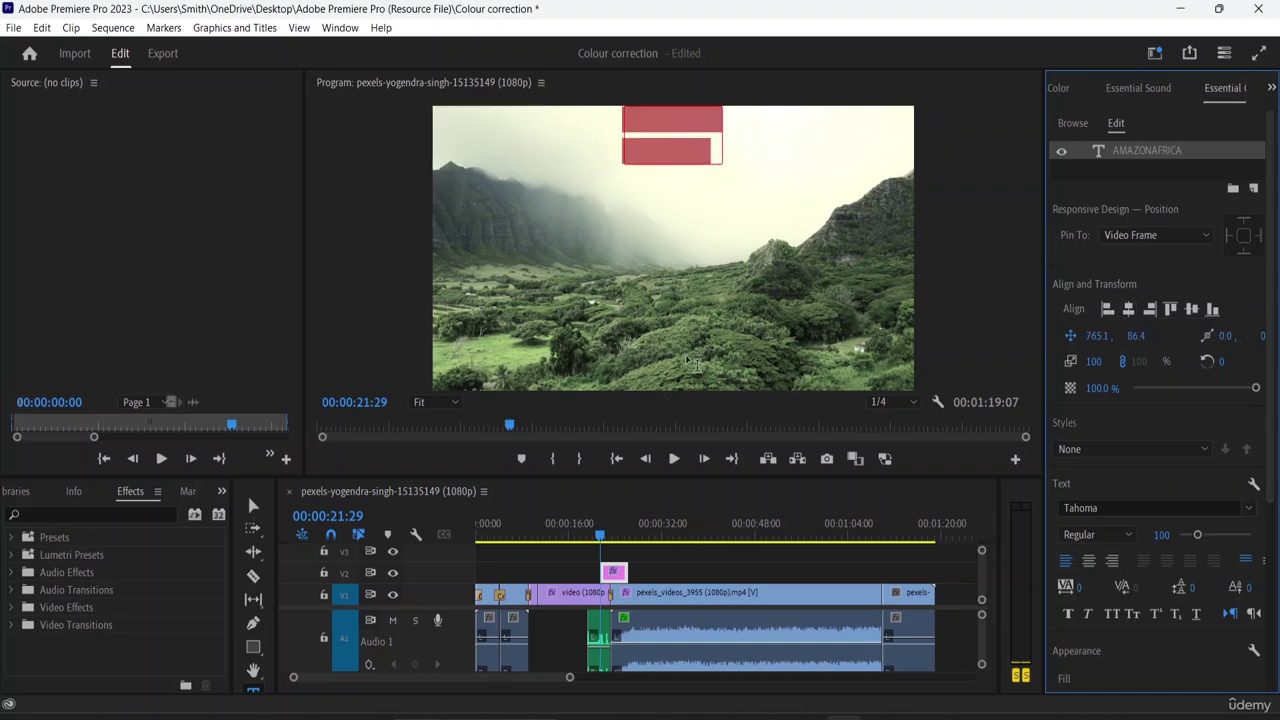
- Enlarge the title to a scale of about 129 and move it slightly down to about 725.0, 172.4 in the sky area
left_click(331, 554)
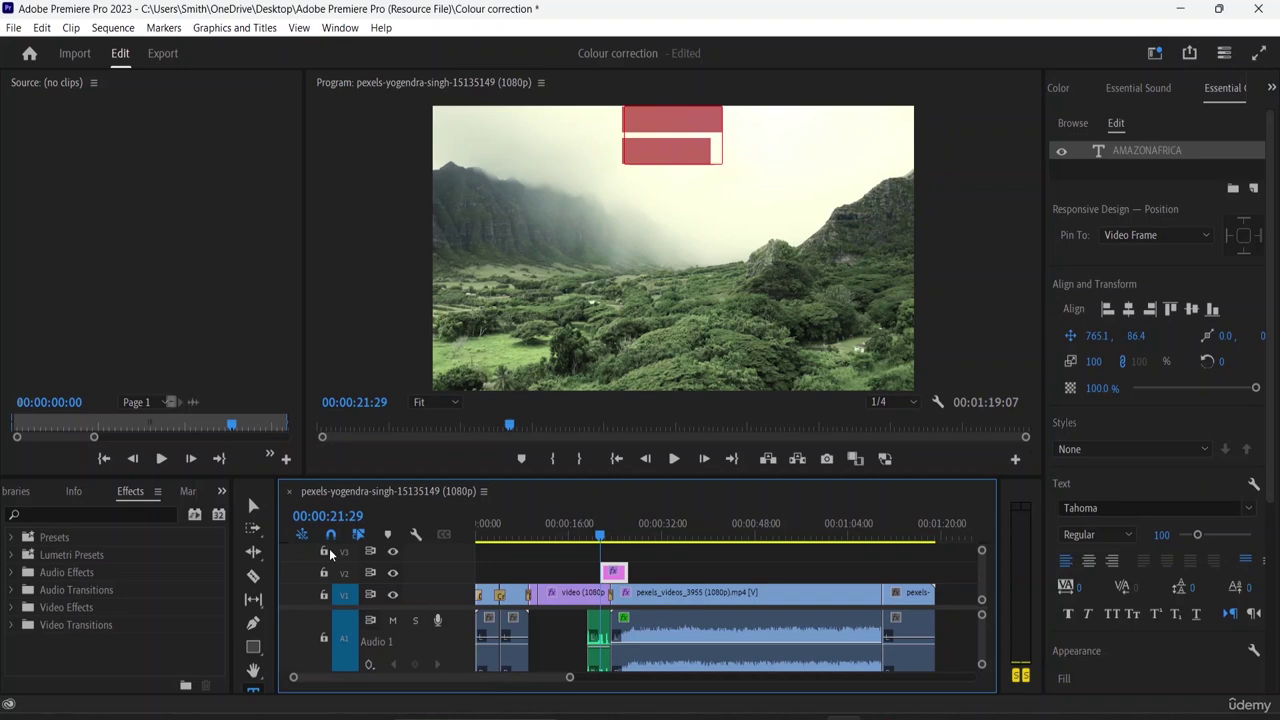
left_click(254, 506)
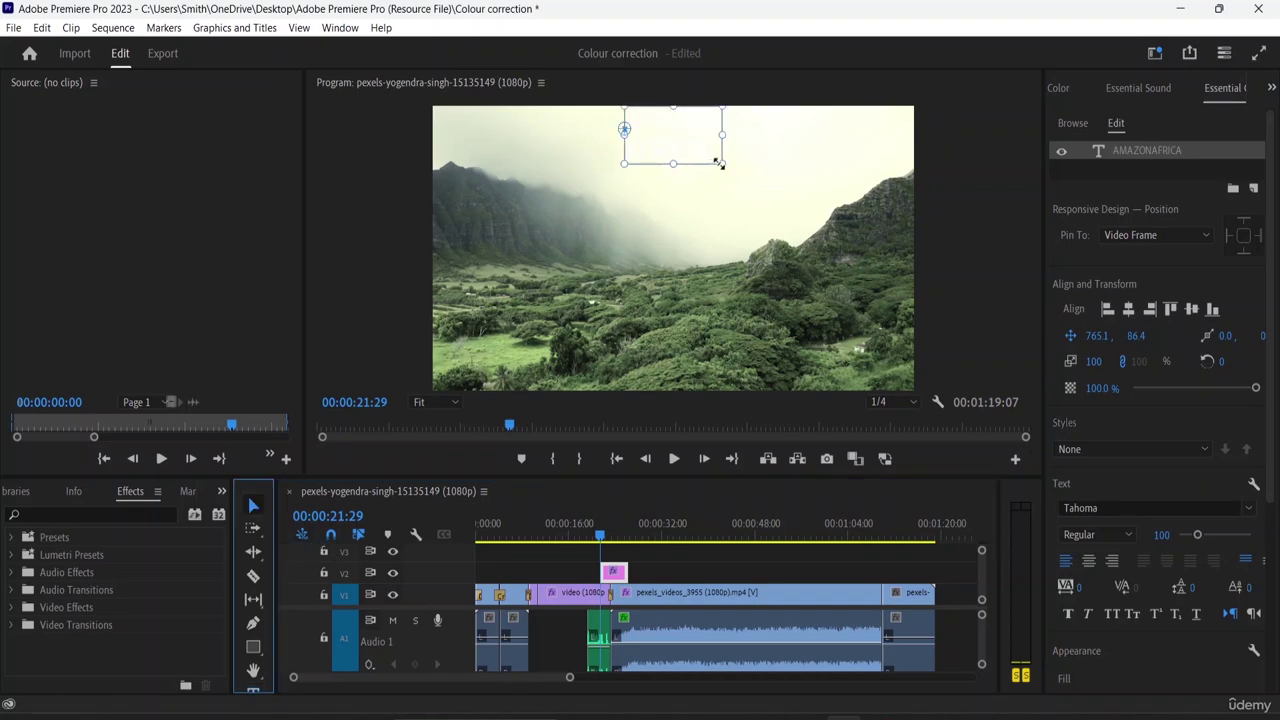
left_click_drag(718, 162, 731, 183)
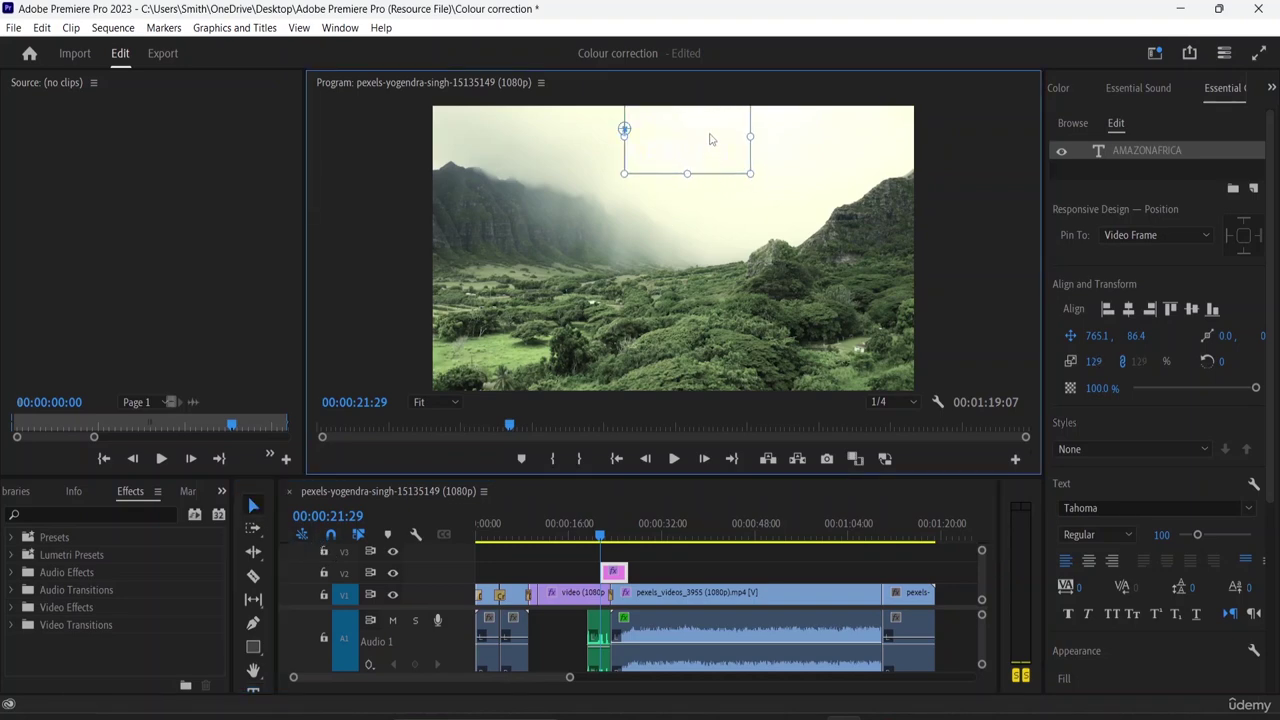
left_click_drag(711, 137, 702, 162)
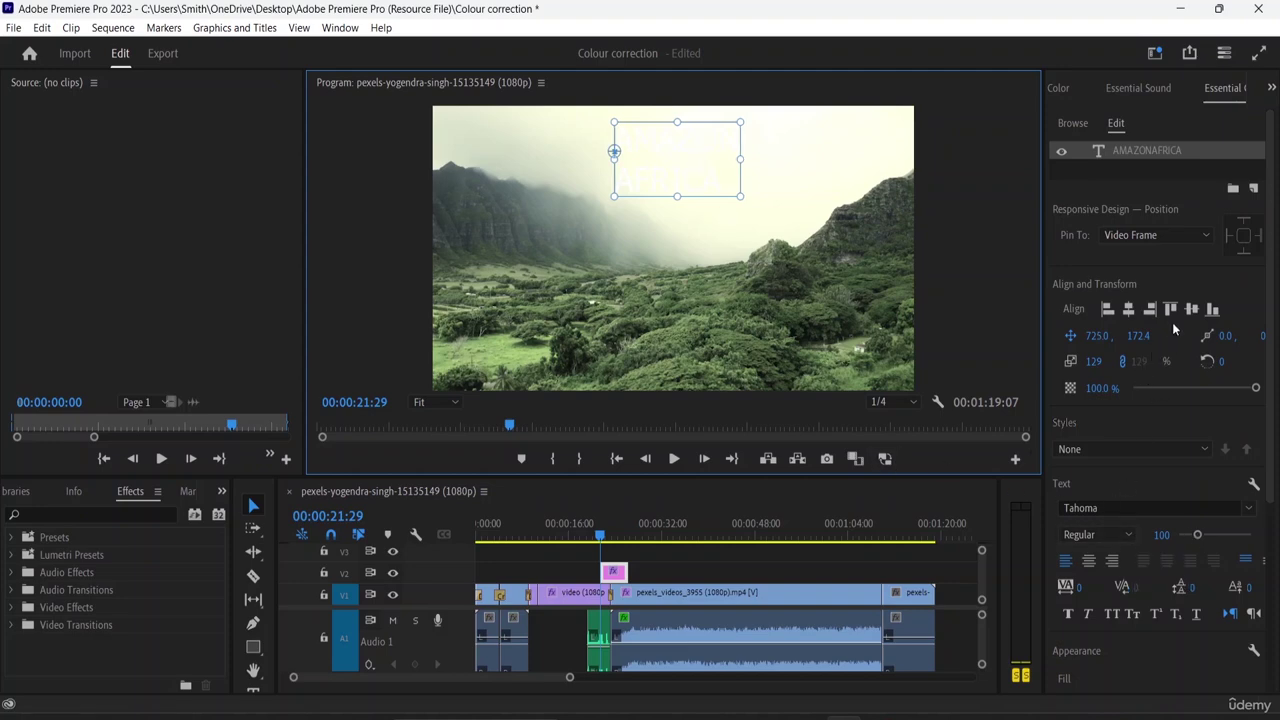
- Change the title's fill to the very dark red-brown 200F0F
scroll(1172, 322, "down", 2)
scroll(1174, 320, "down", 3)
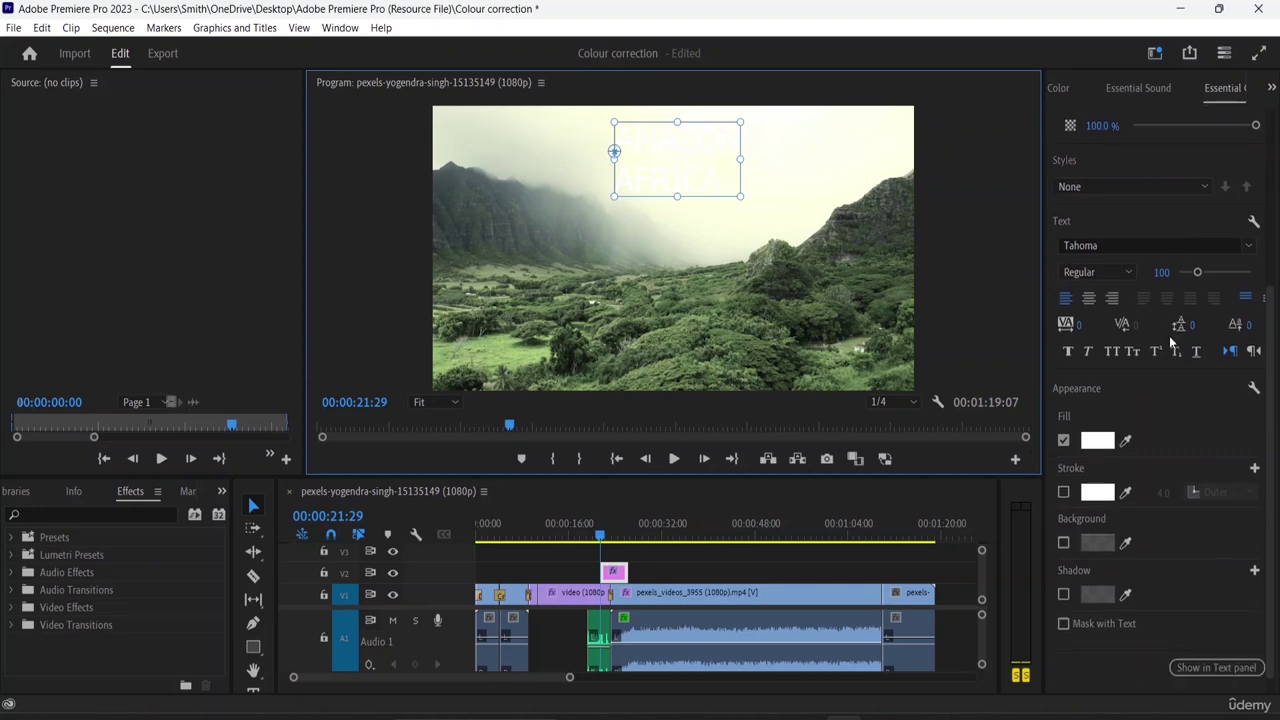
left_click(1097, 446)
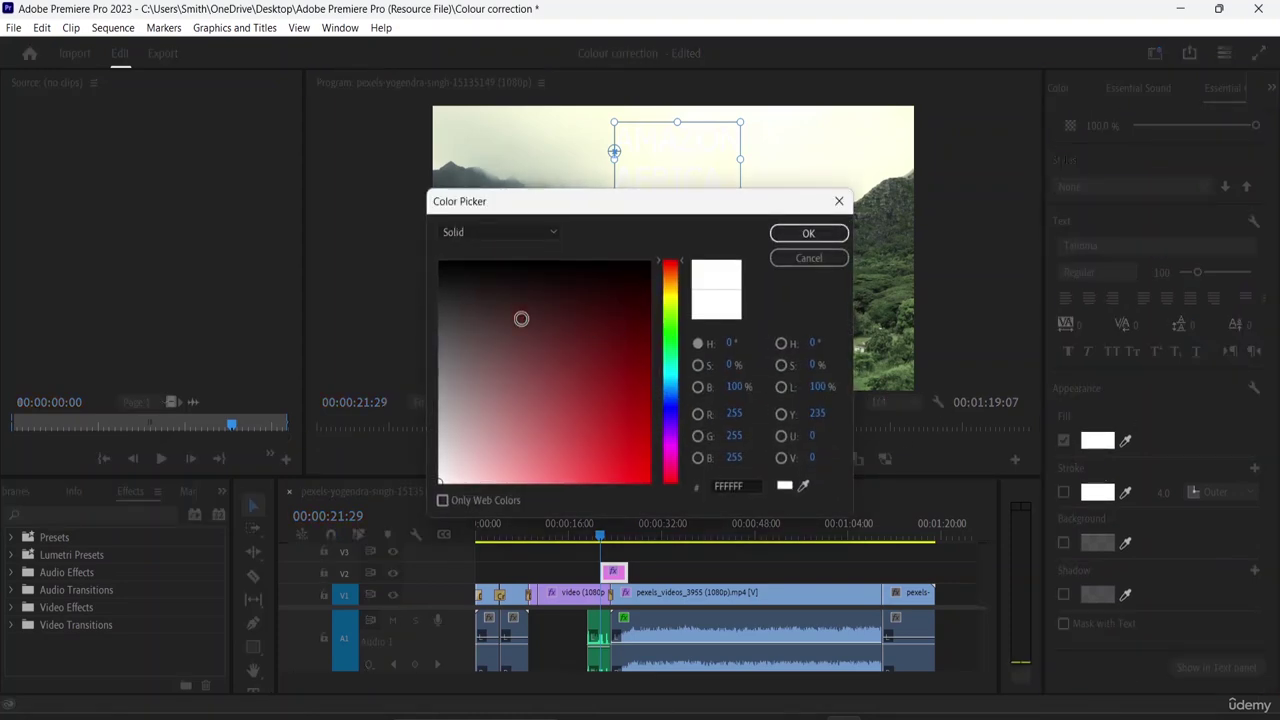
left_click(554, 287)
left_click(553, 288)
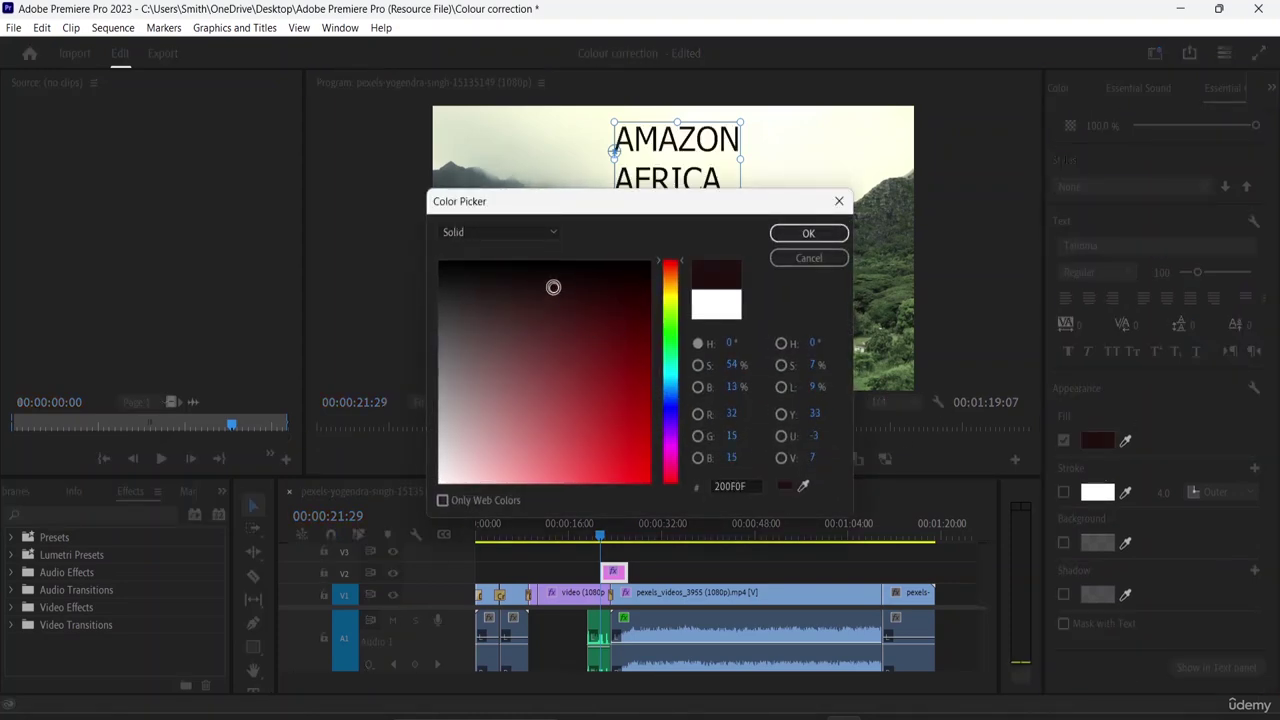
left_click(809, 235)
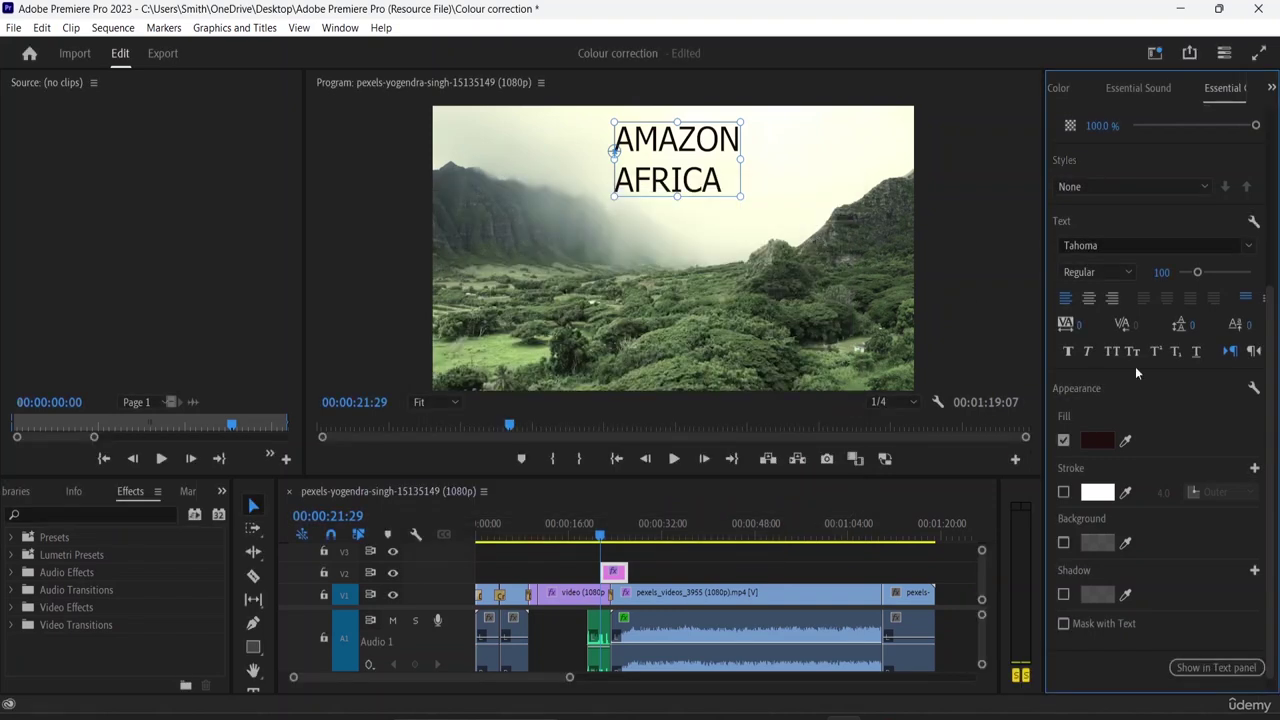
- Enable the title's stroke and set its colour to dark red 762020
left_click(1063, 492)
left_click(1097, 492)
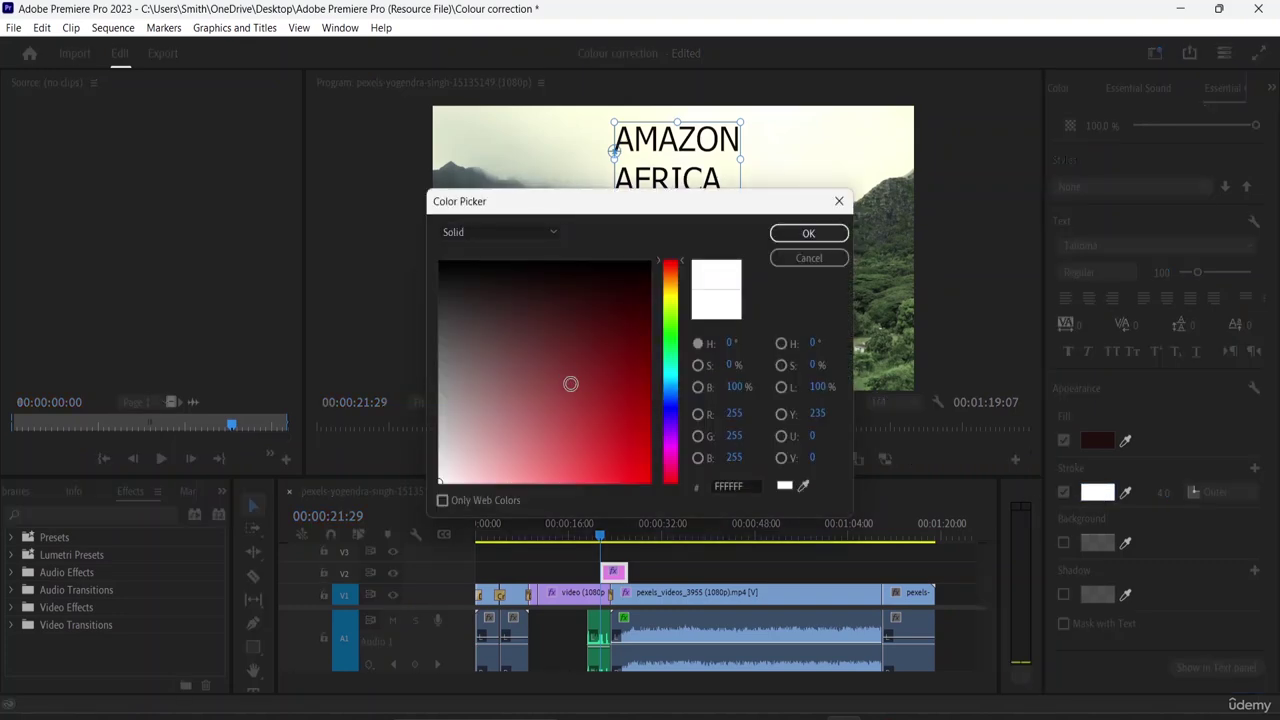
left_click(592, 362)
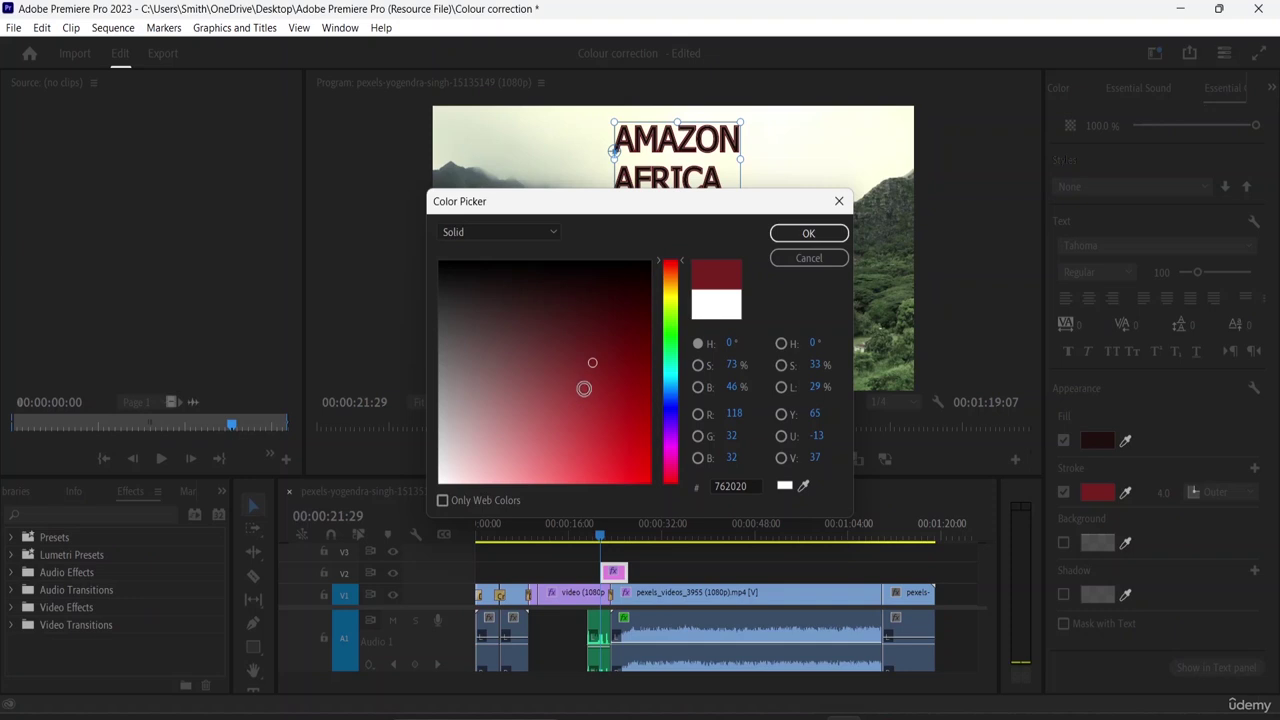
left_click(787, 238)
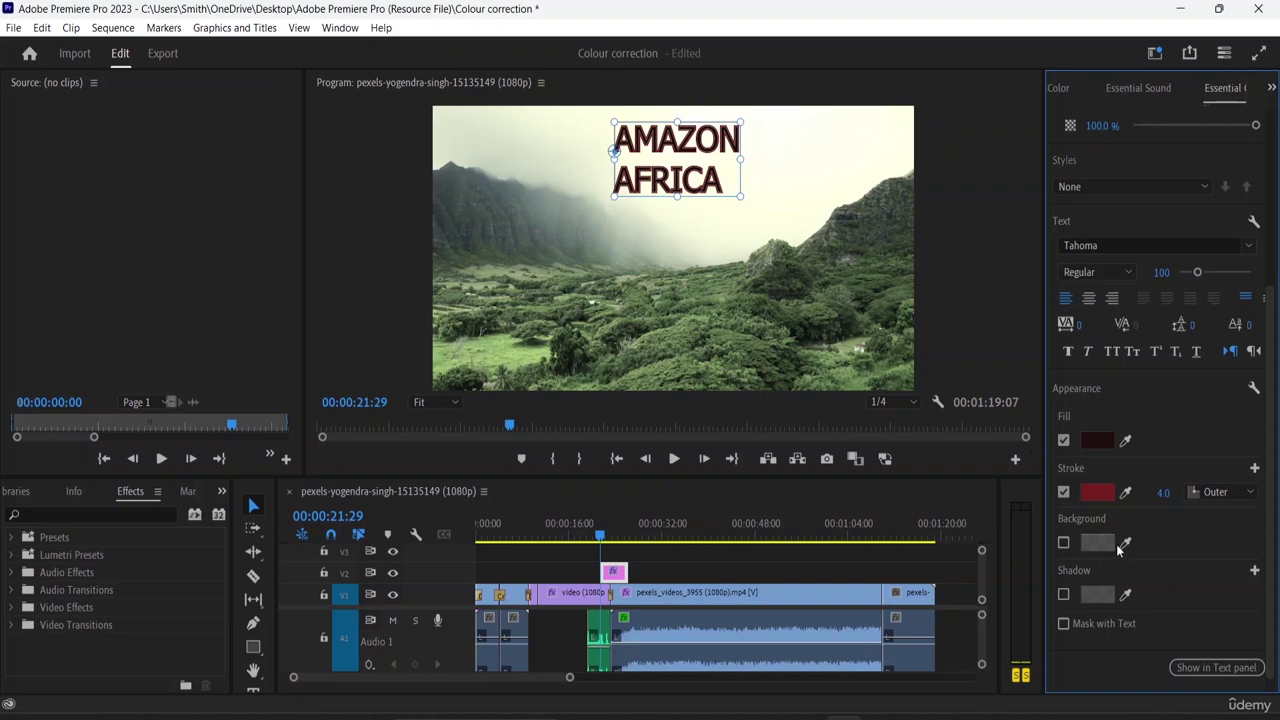
- Shift the title's horizontal anchor point to -4.0
scroll(1118, 549, "up", 1)
scroll(1110, 552, "up", 1)
scroll(1105, 548, "down", 2)
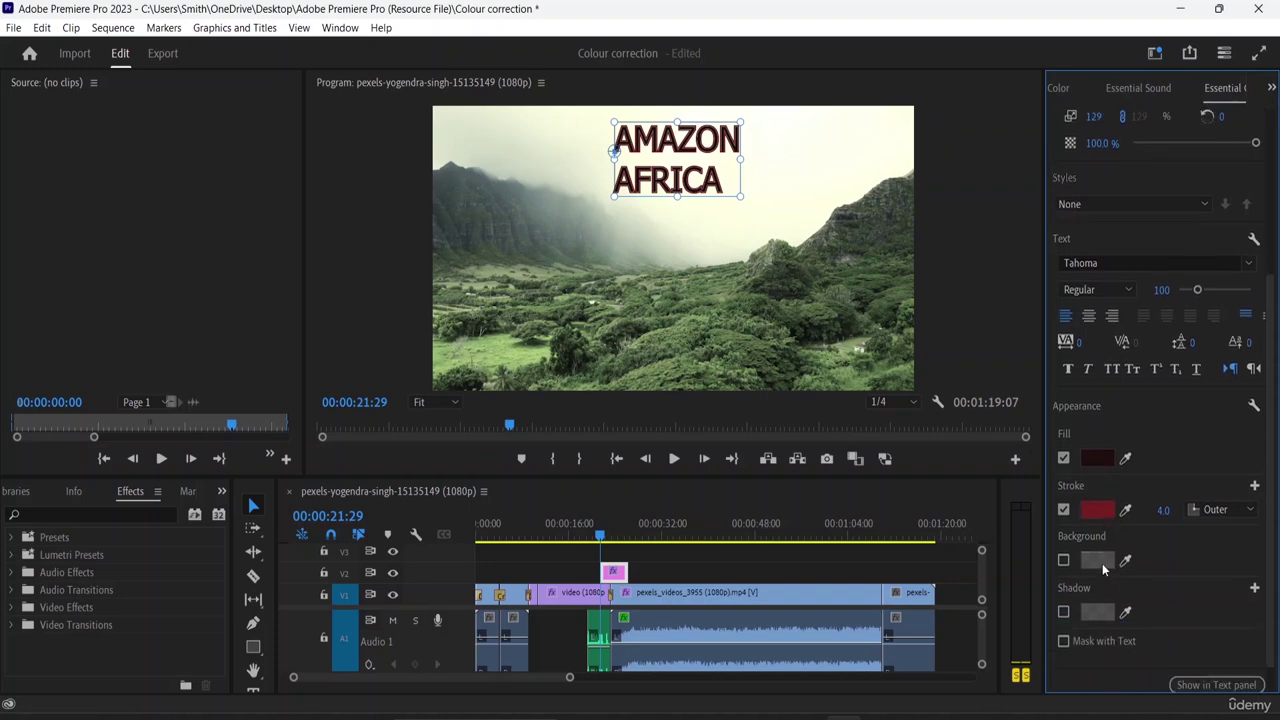
scroll(1153, 418, "up", 2)
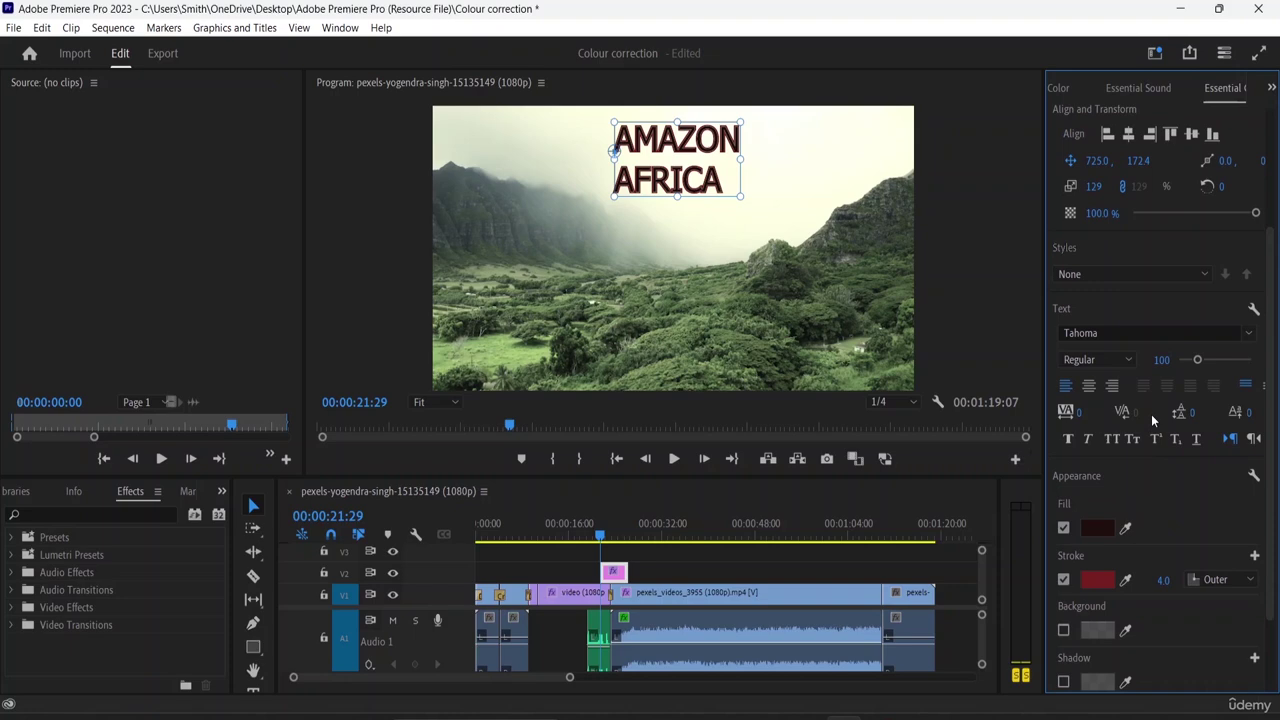
scroll(1151, 414, "up", 1)
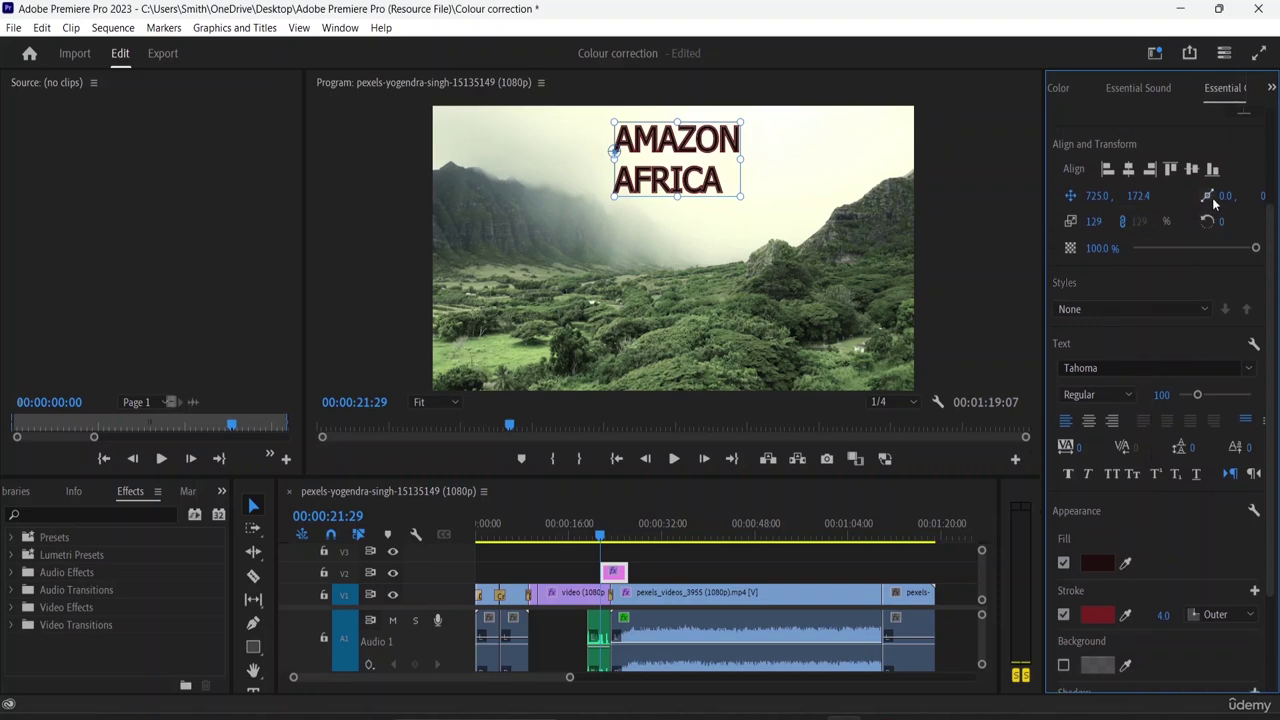
left_click_drag(1222, 199, 1226, 226)
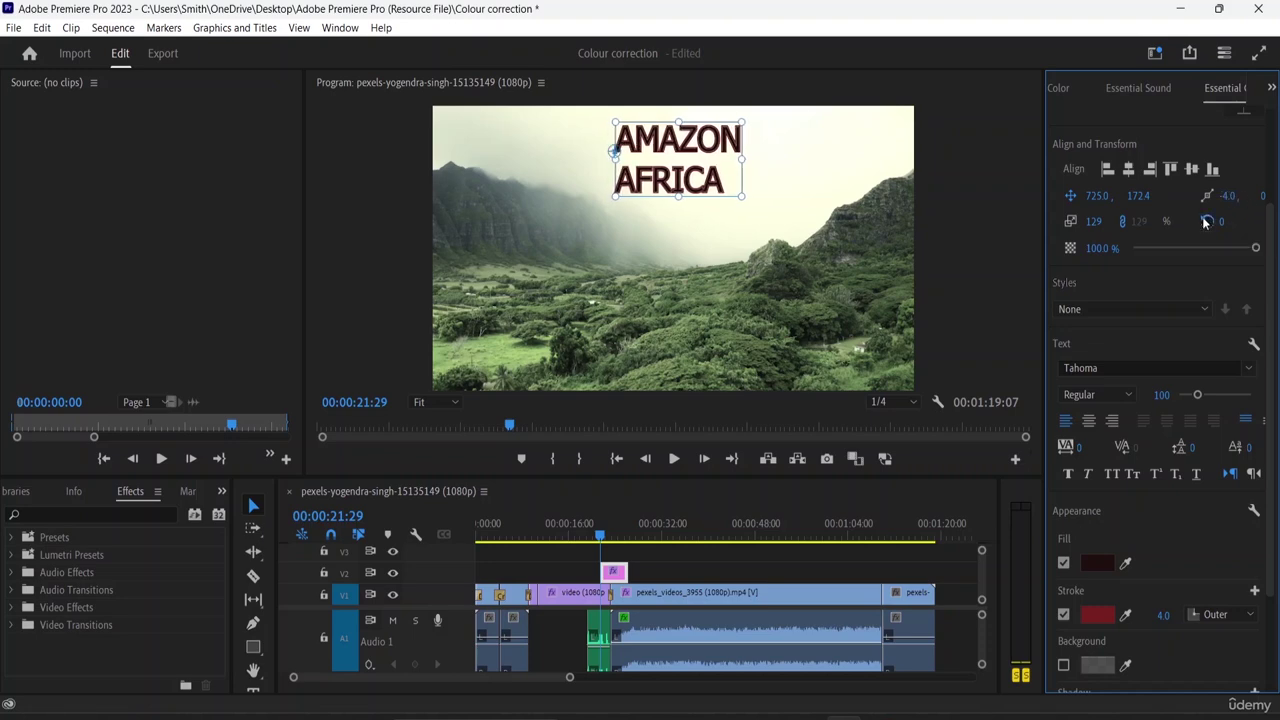
- Try rotating the title by 26° without removing its keyframes, and set the rotation back to 0°
left_click(1206, 221)
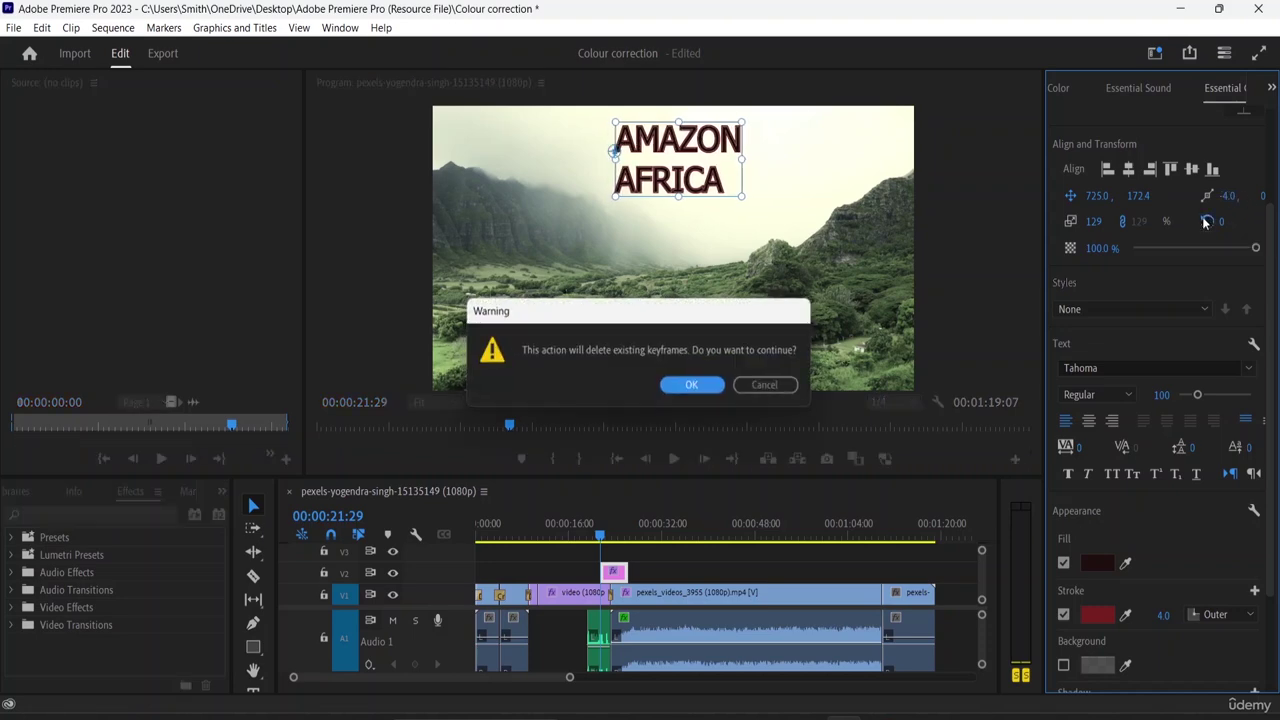
left_click(772, 384)
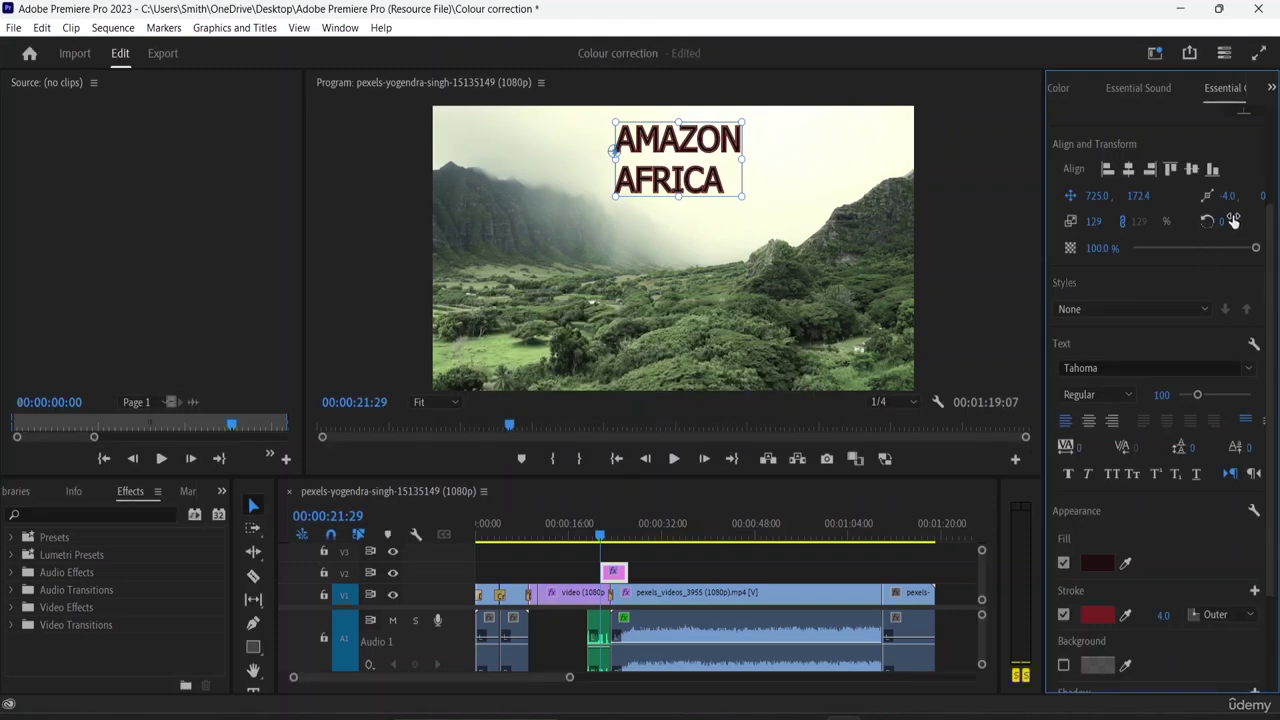
mouse_move(1222, 221)
left_mouse_down()
mouse_move(1206, 221)
mouse_move(1238, 221)
left_mouse_up()
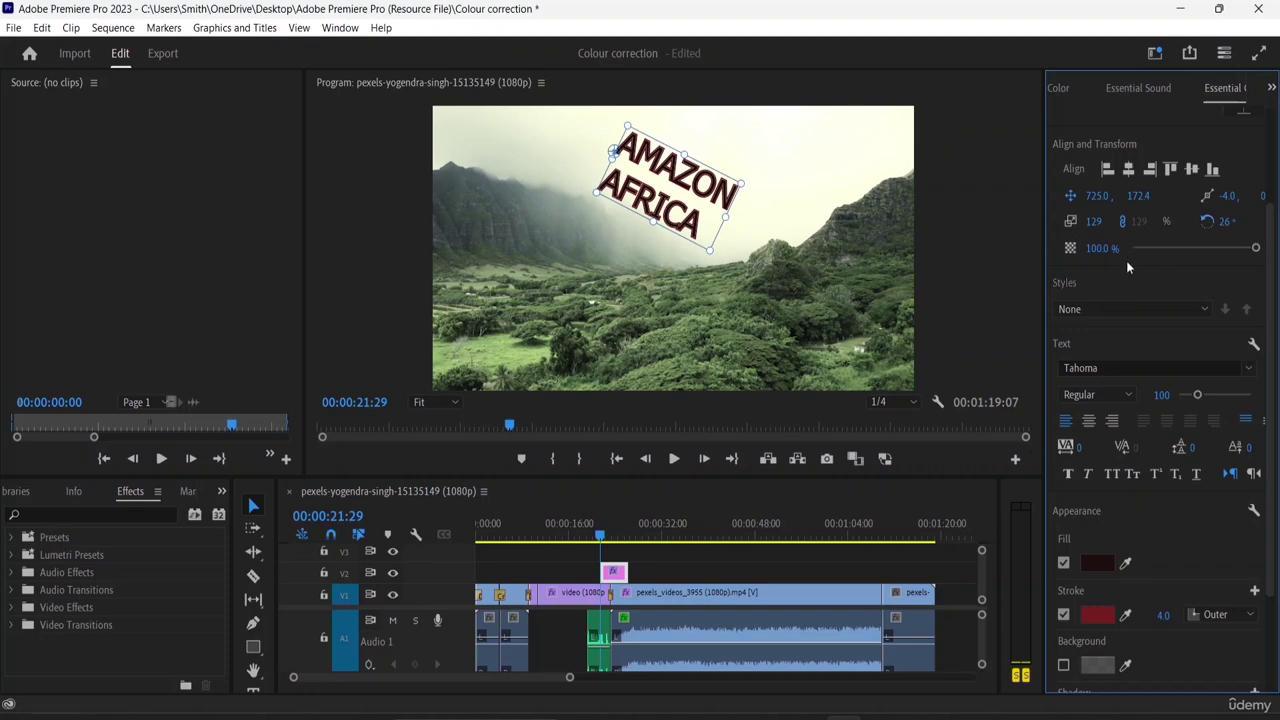
left_click(1226, 221)
type("0")
key("Return")
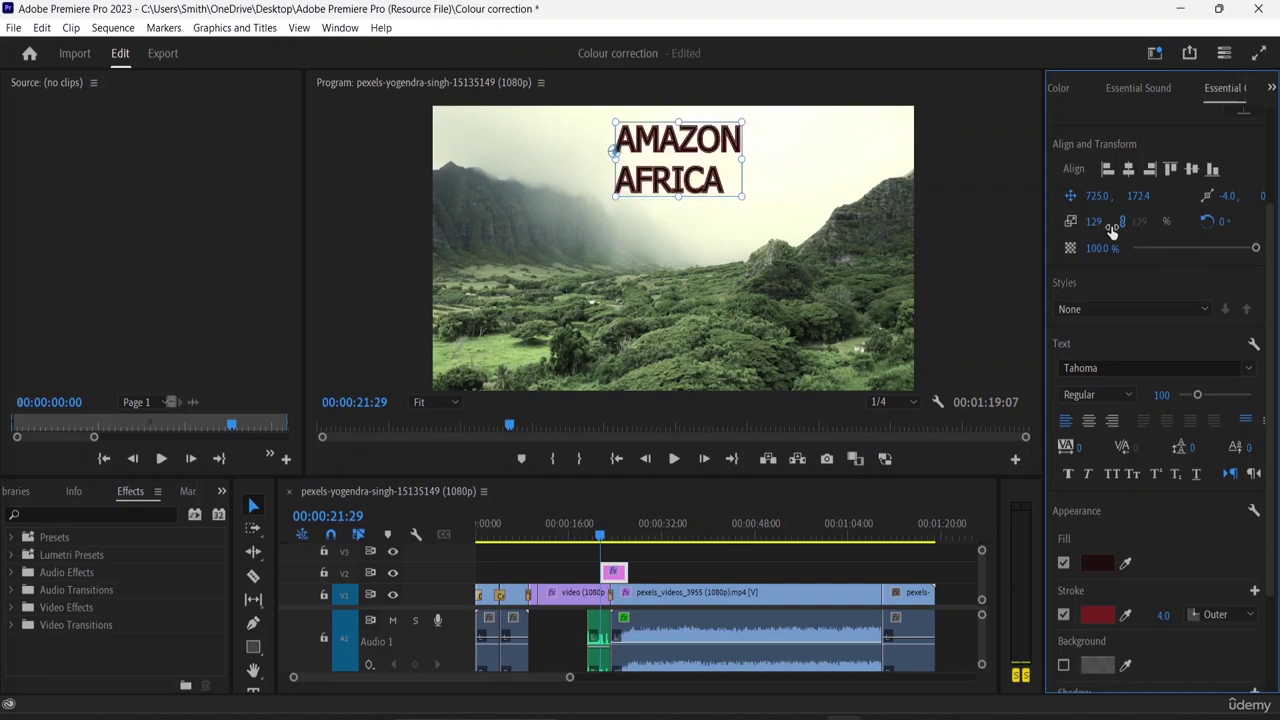
- Try scaling the title to 155 with an unlinked width of 163, and link the scale proportions again
mouse_move(1105, 223)
left_mouse_down()
mouse_move(1094, 228)
mouse_move(1121, 226)
left_mouse_up()
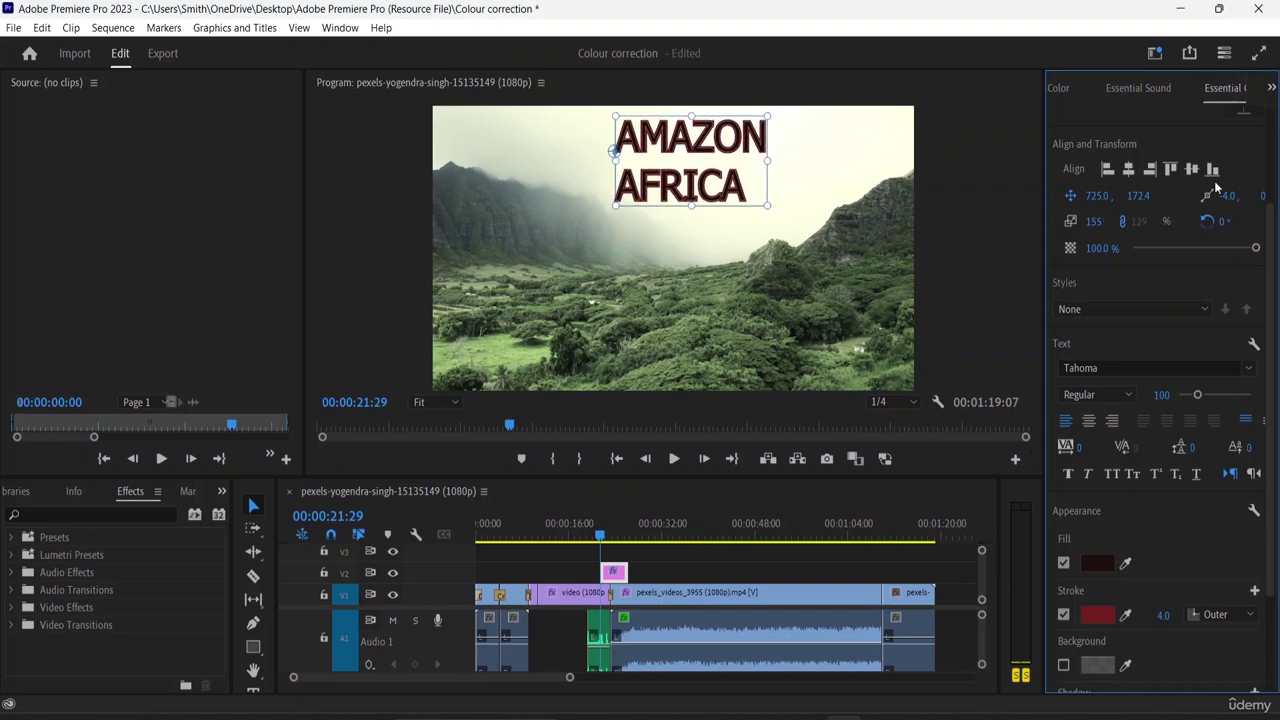
left_click(1122, 221)
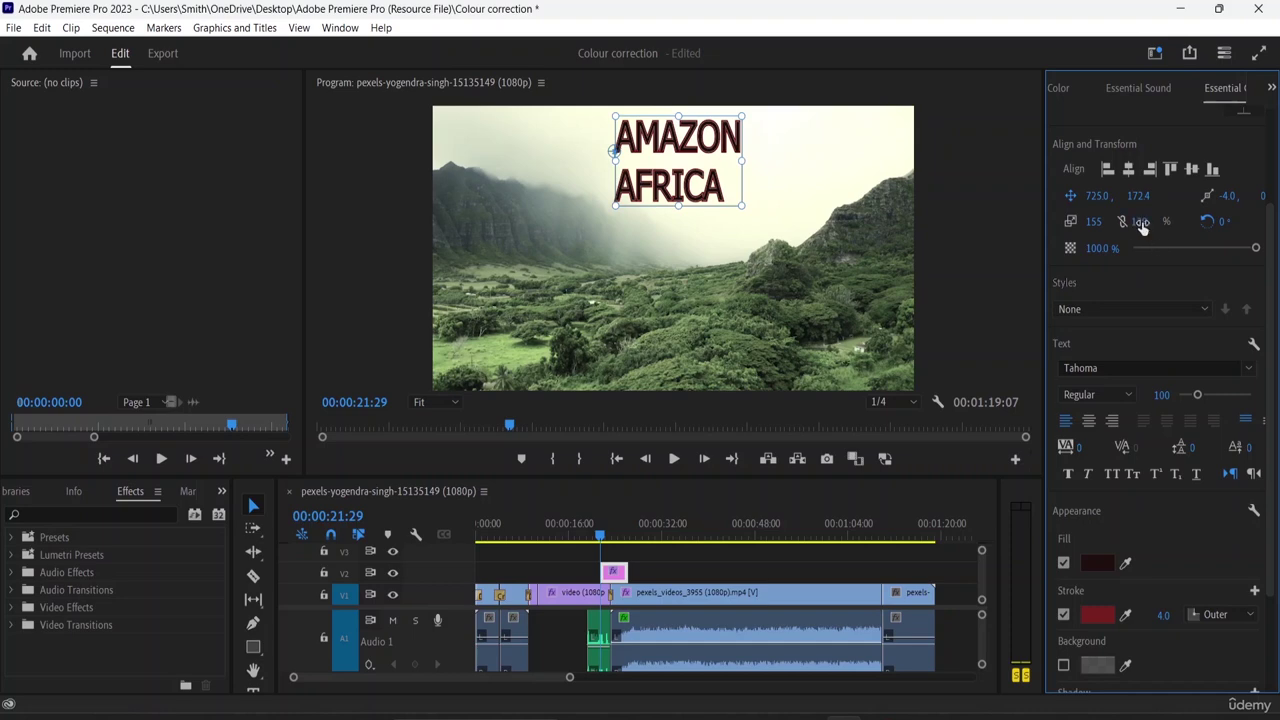
left_click_drag(1142, 228, 1200, 228)
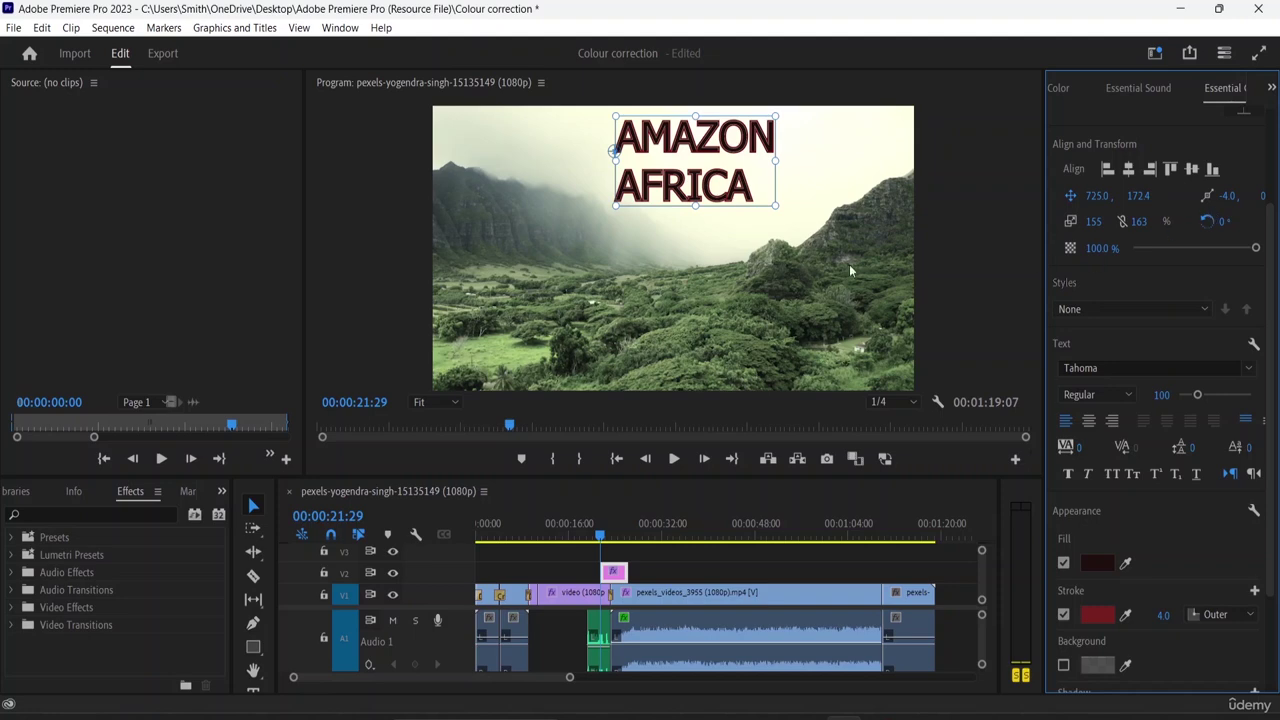
left_click(1122, 221)
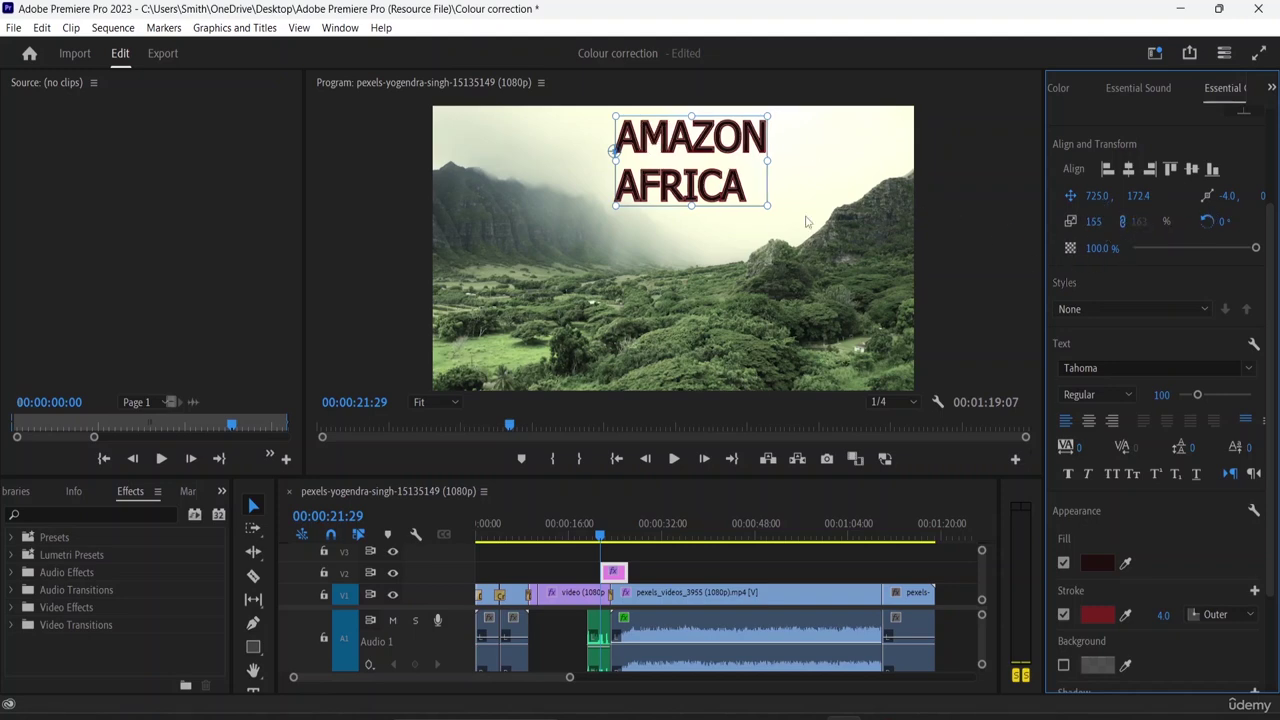
- Set the title's proportional scale to 162 and move the title to about 818.0, 209.4
left_click_drag(763, 204, 787, 213)
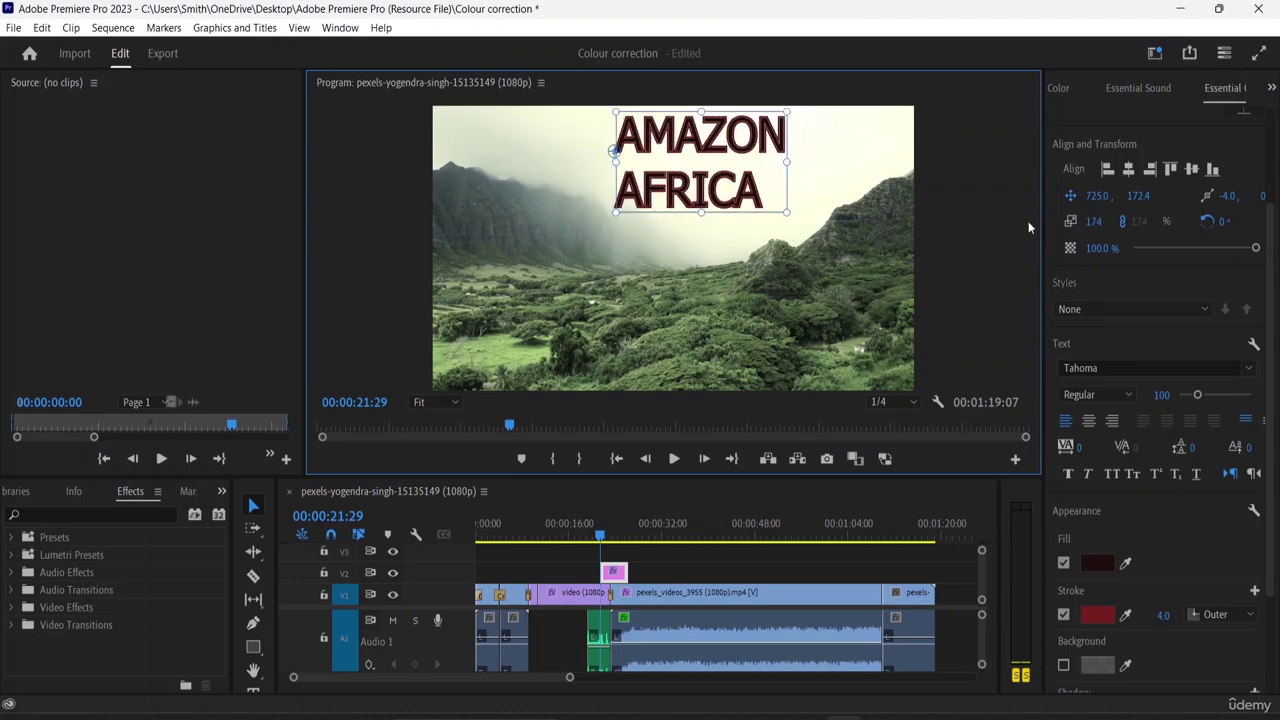
mouse_move(1096, 223)
left_mouse_down()
mouse_move(1118, 223)
mouse_move(1086, 223)
left_mouse_up()
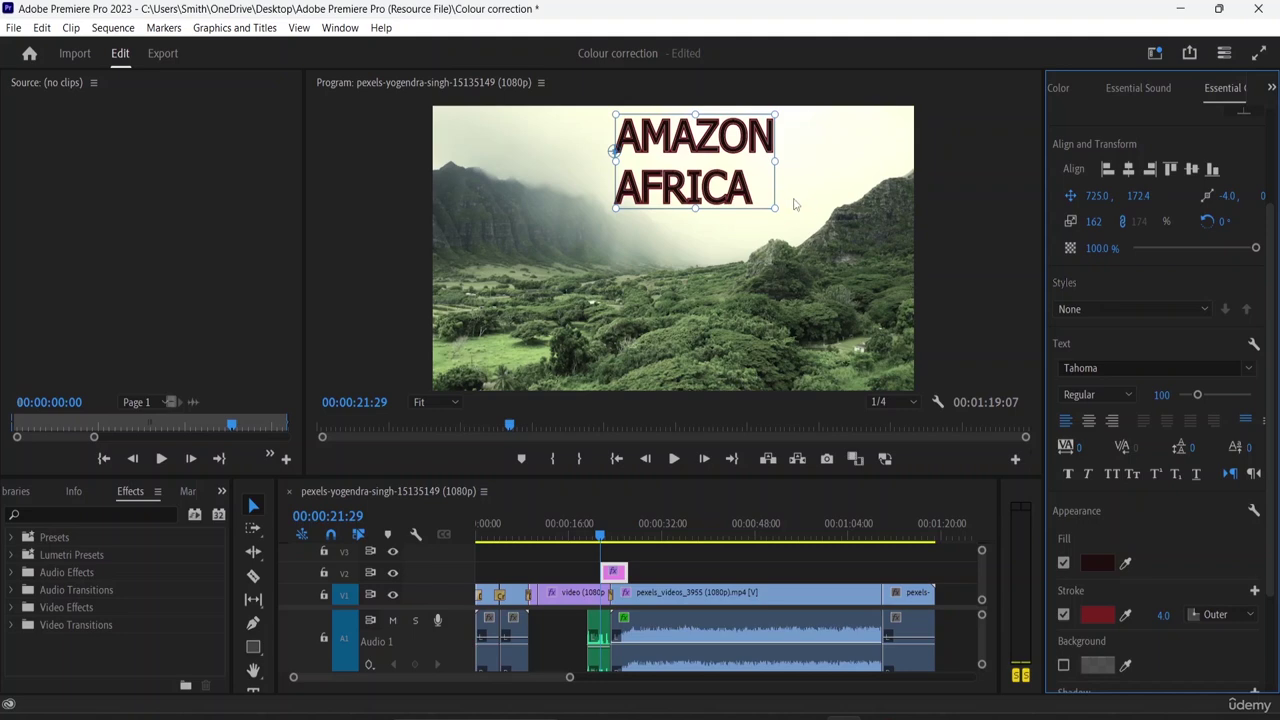
left_click_drag(735, 180, 758, 190)
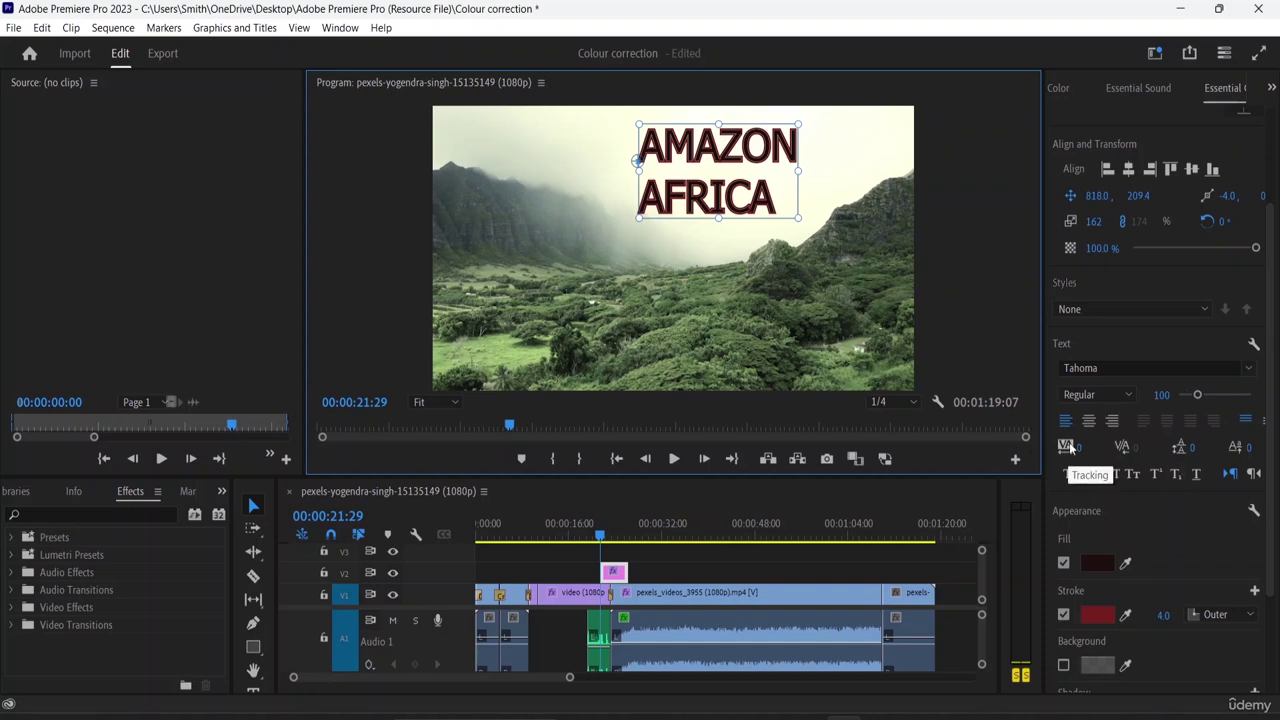
- Widen the title's letter tracking to 94 and increase the leading between its two lines to 16
left_click_drag(1080, 452, 1190, 452)
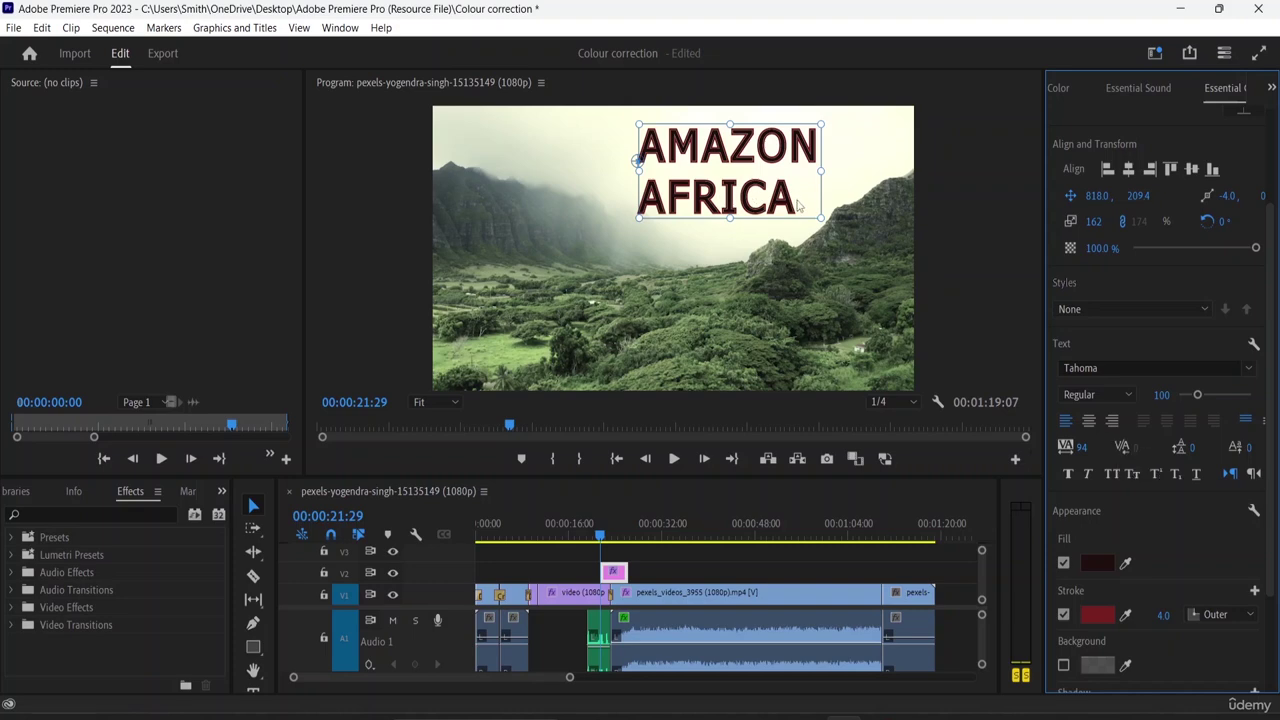
left_click(795, 207)
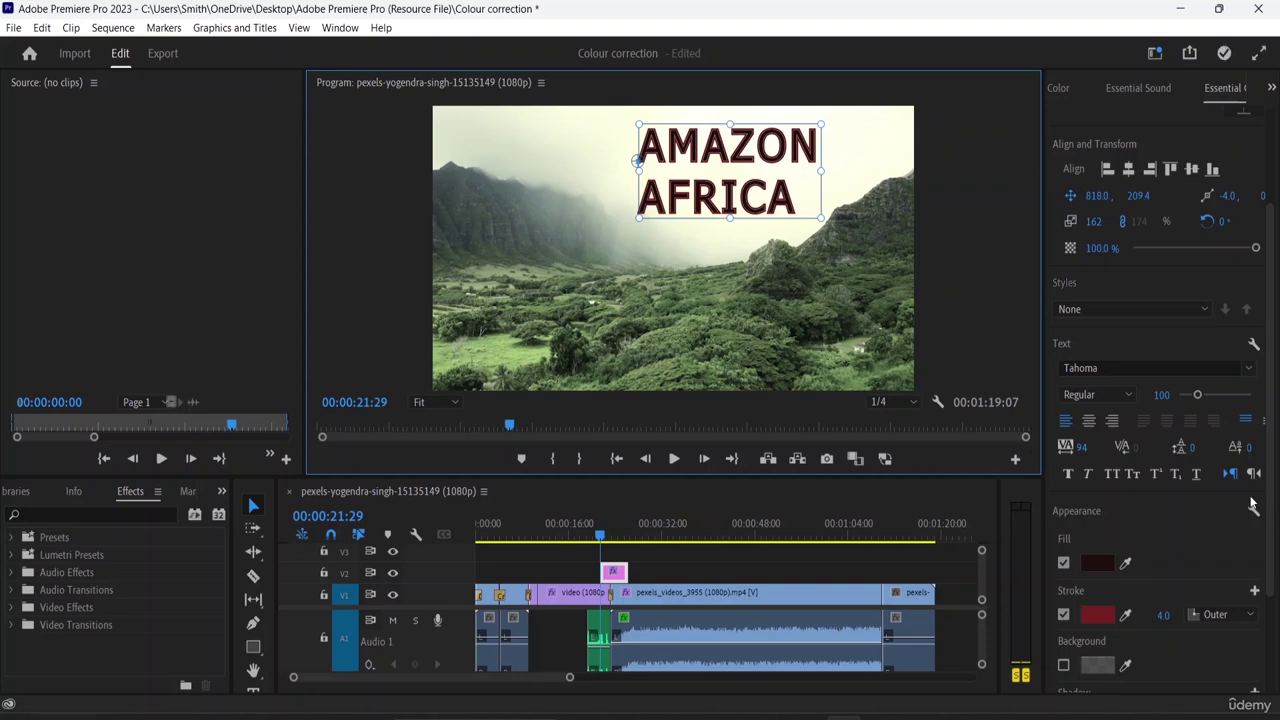
left_click_drag(1180, 451, 1200, 451)
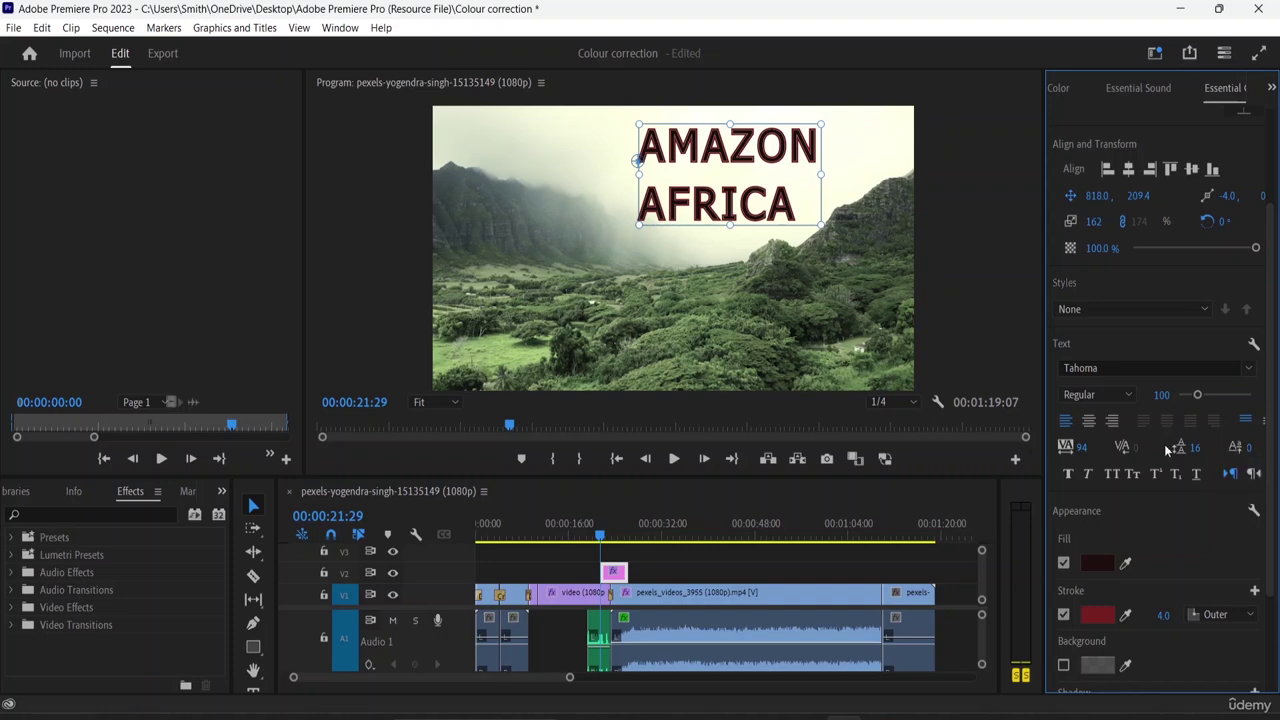
left_click(796, 209)
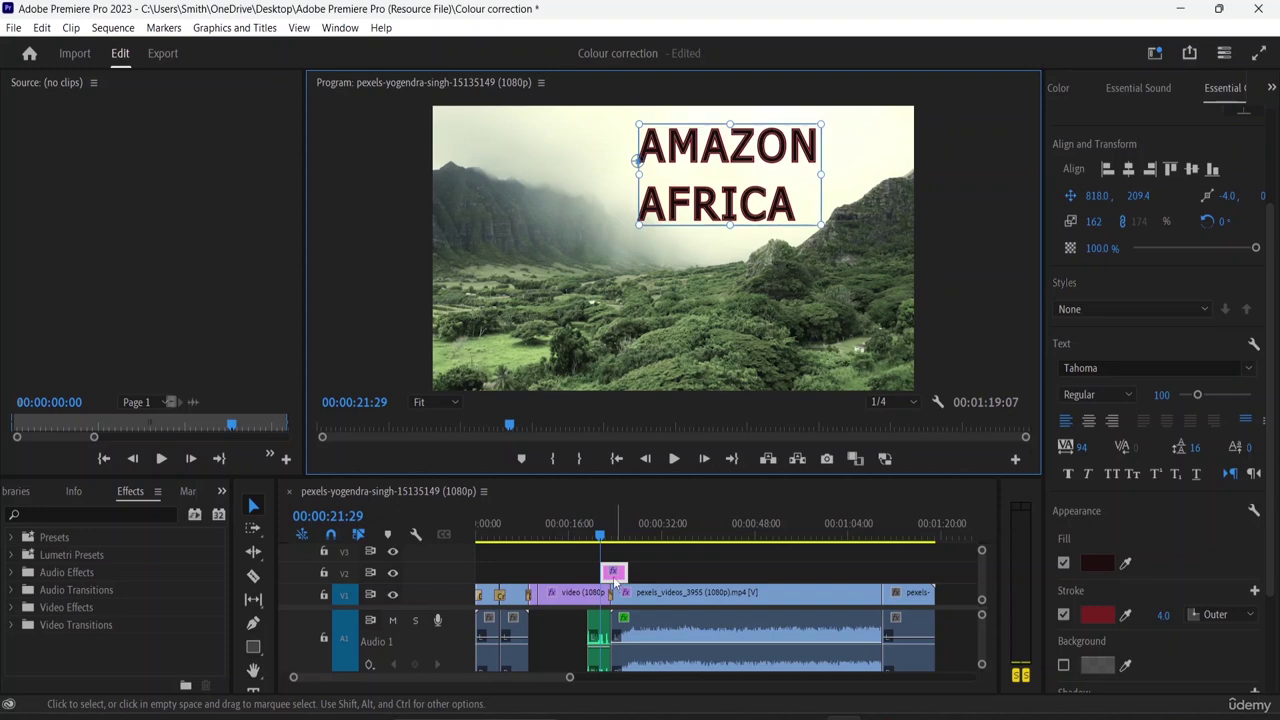
- Scrub the playhead to 00:00:22:21 to view the title over the footage
left_click(601, 538)
left_click_drag(601, 538, 606, 540)
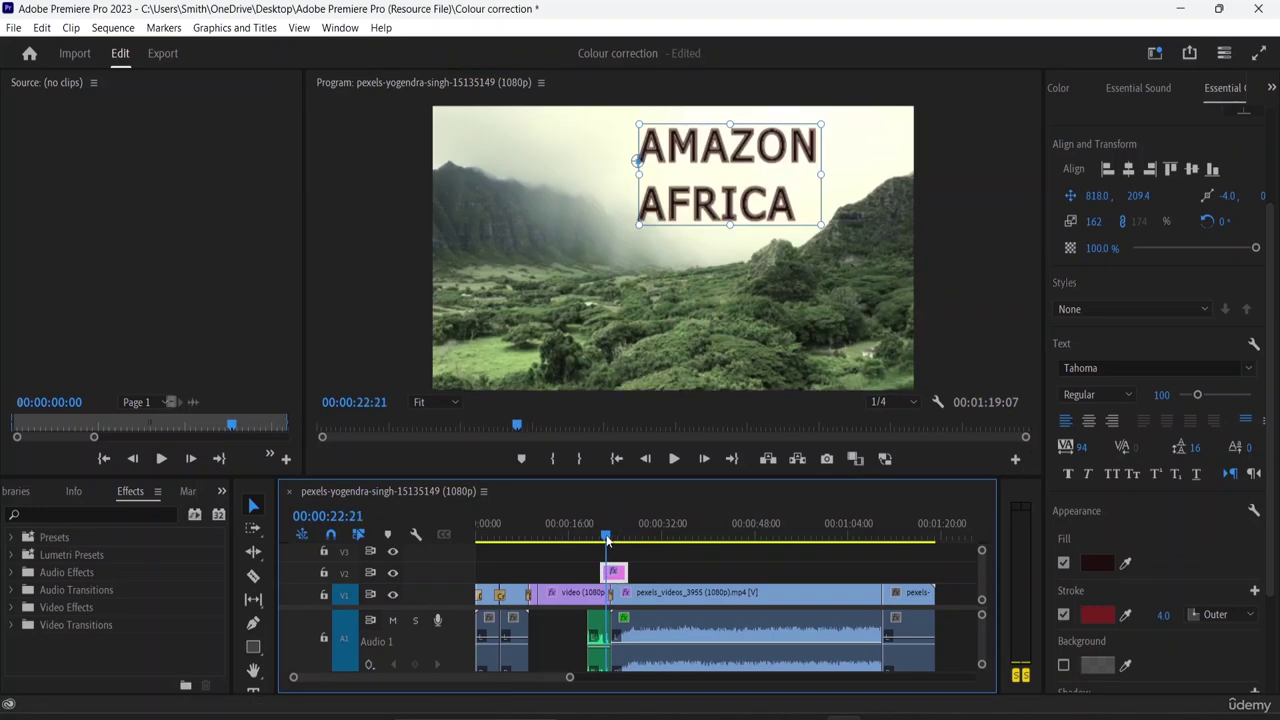
- Raise the final letter A of AFRICA above its line with a baseline shift of 21
left_click(797, 210)
double_click(797, 210)
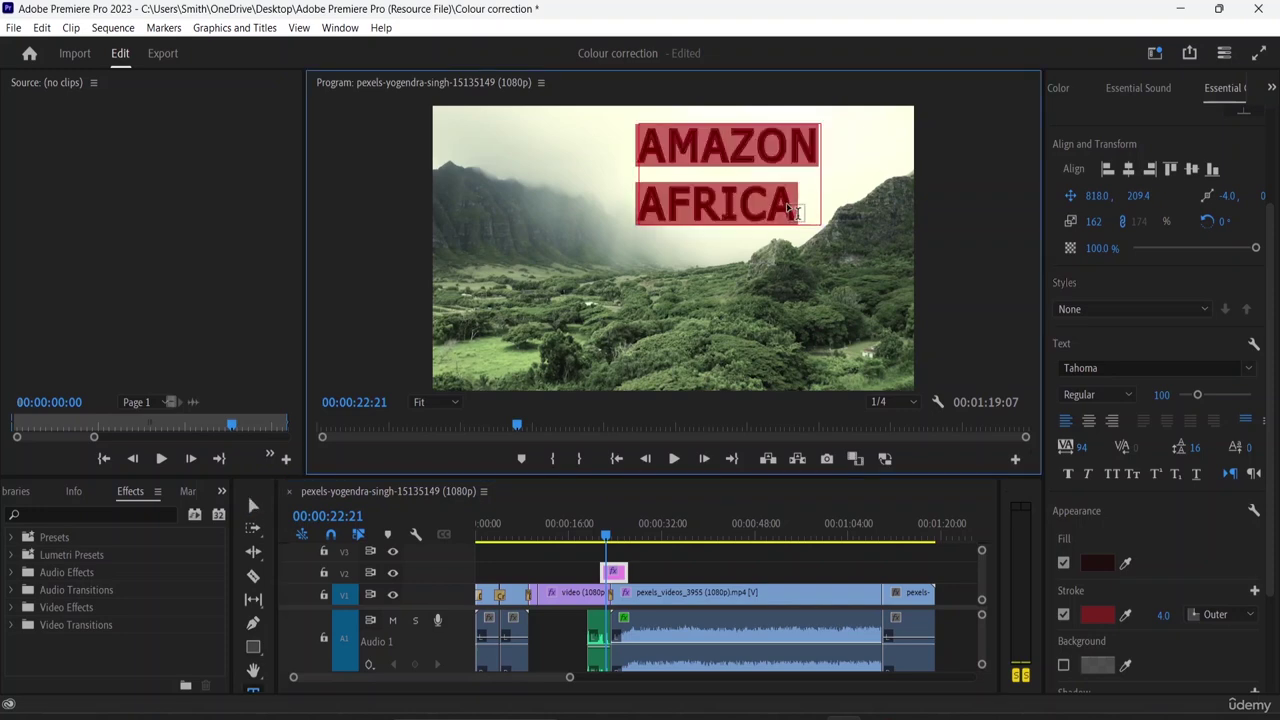
left_click(800, 208)
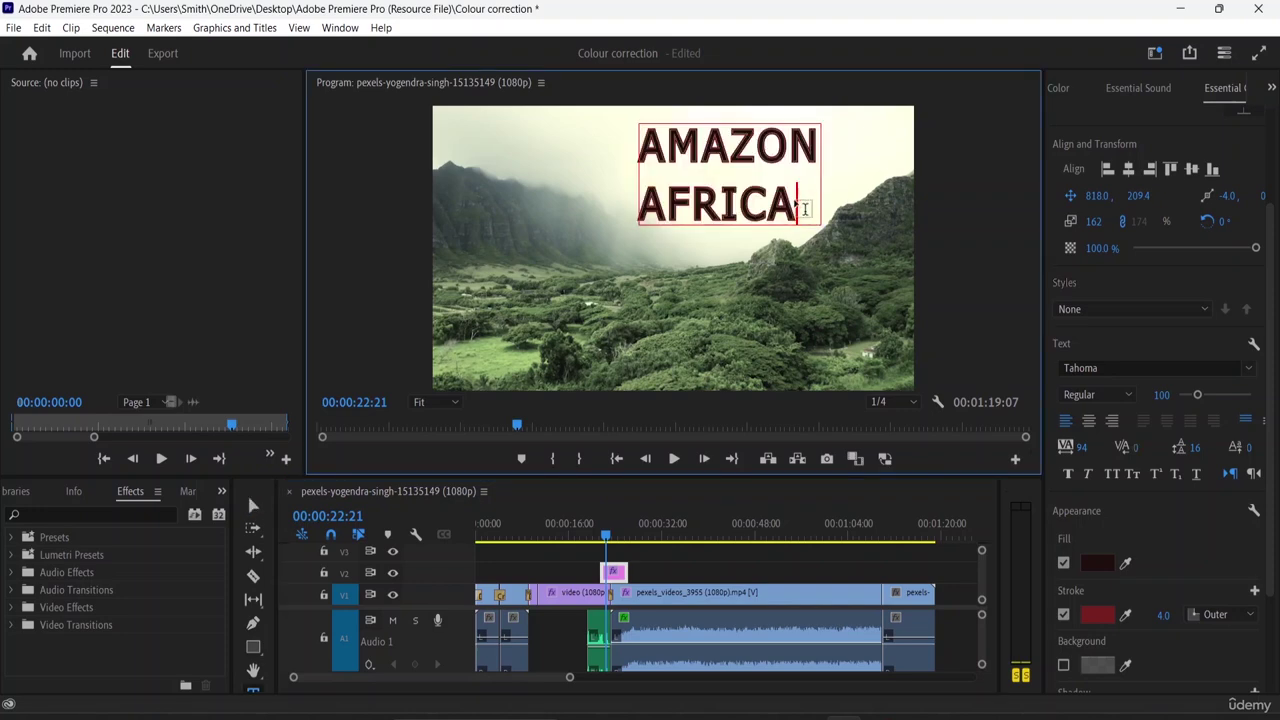
key("shift+Left")
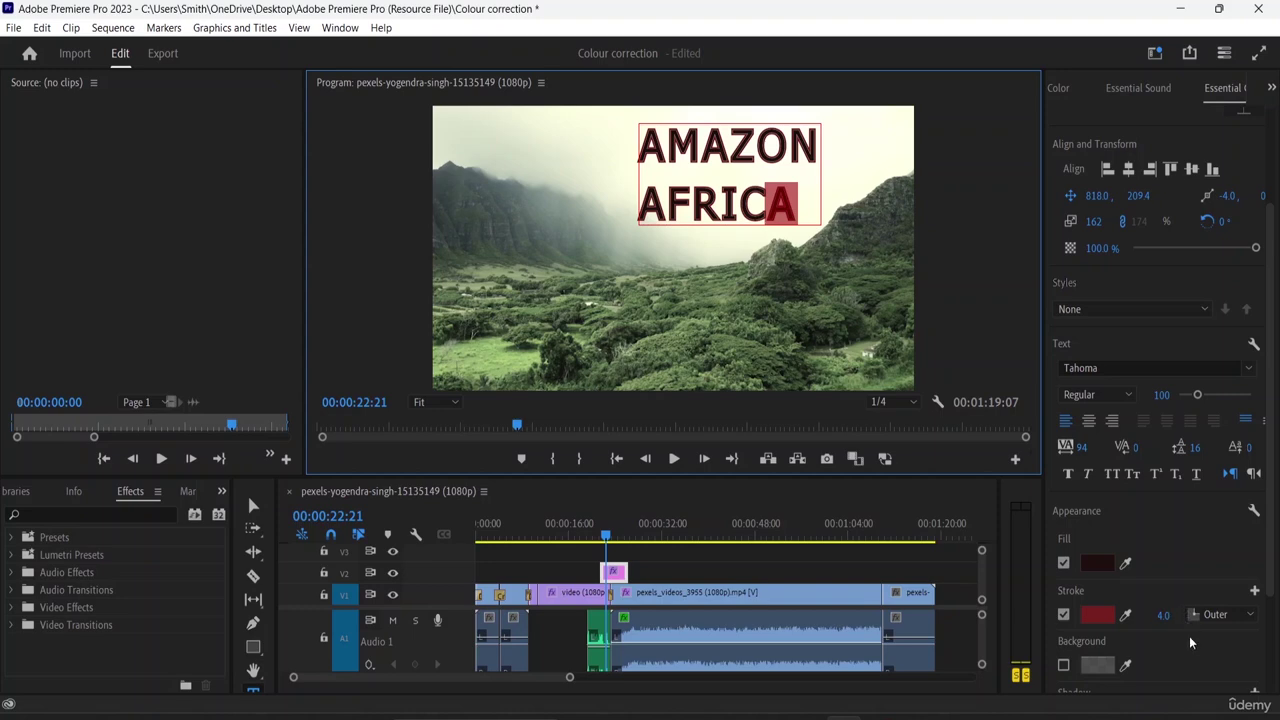
scroll(1116, 623, "down", 2)
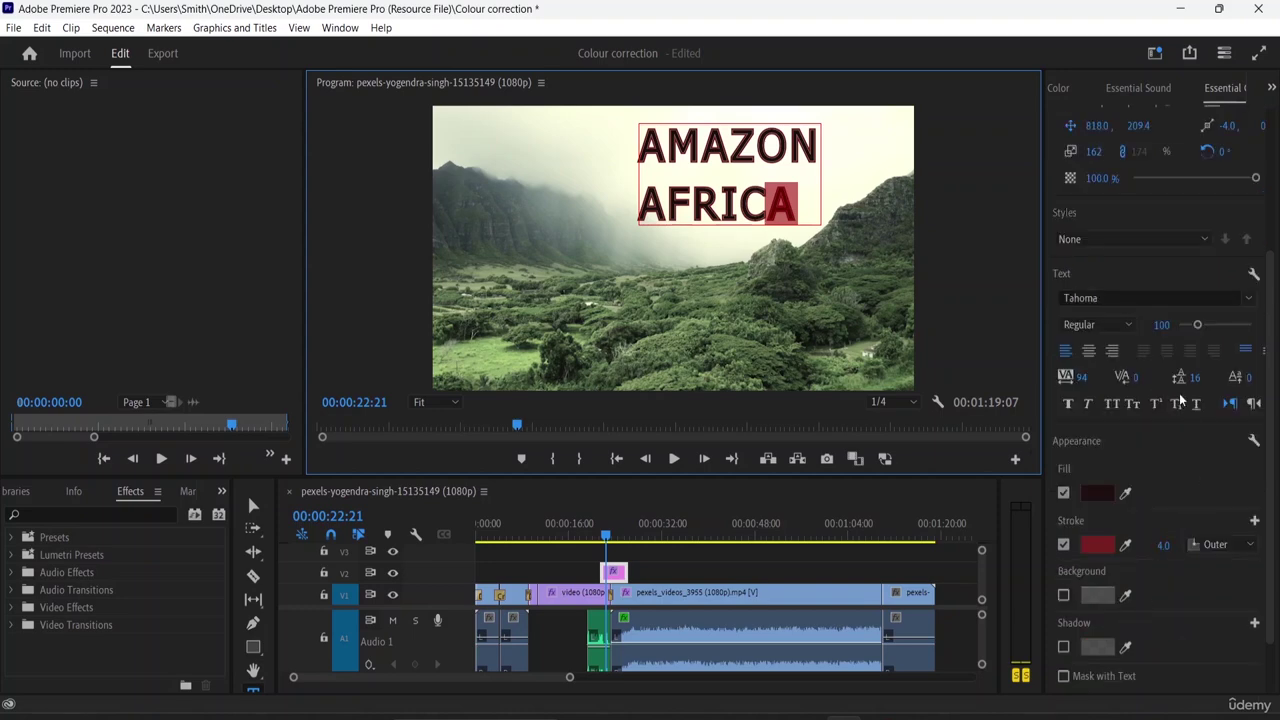
left_click_drag(1250, 380, 1266, 380)
left_click(816, 208)
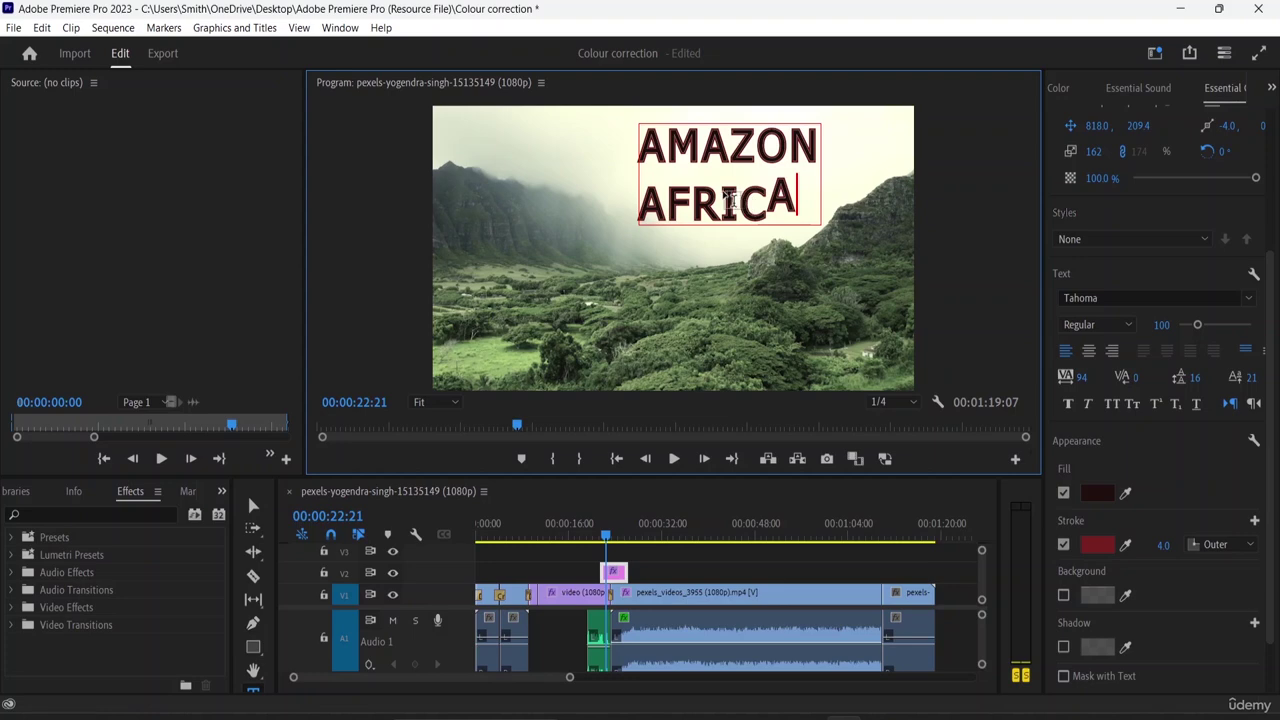
- Raise the letters I and F of AFRICA with baseline shifts of 20 and 19, and deselect the title
left_click(745, 205)
left_click_drag(746, 205, 722, 205)
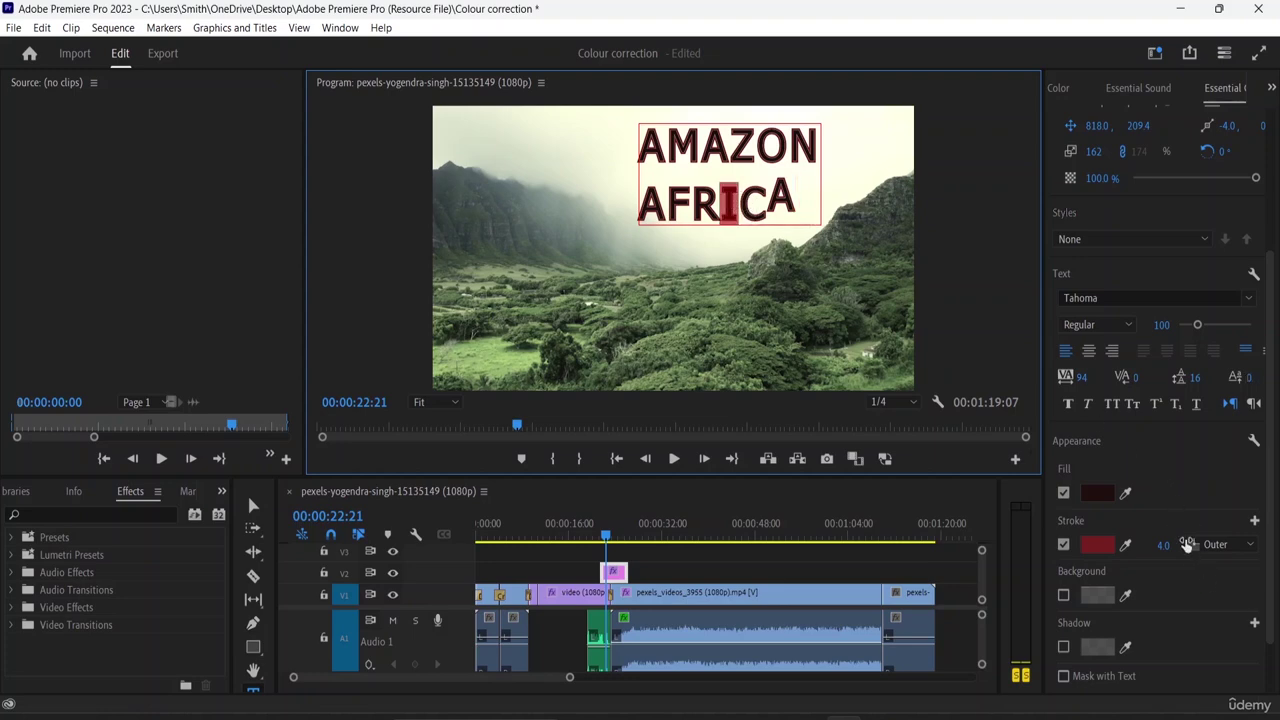
mouse_move(1246, 378)
left_mouse_down()
mouse_move(1229, 378)
mouse_move(1258, 378)
left_mouse_up()
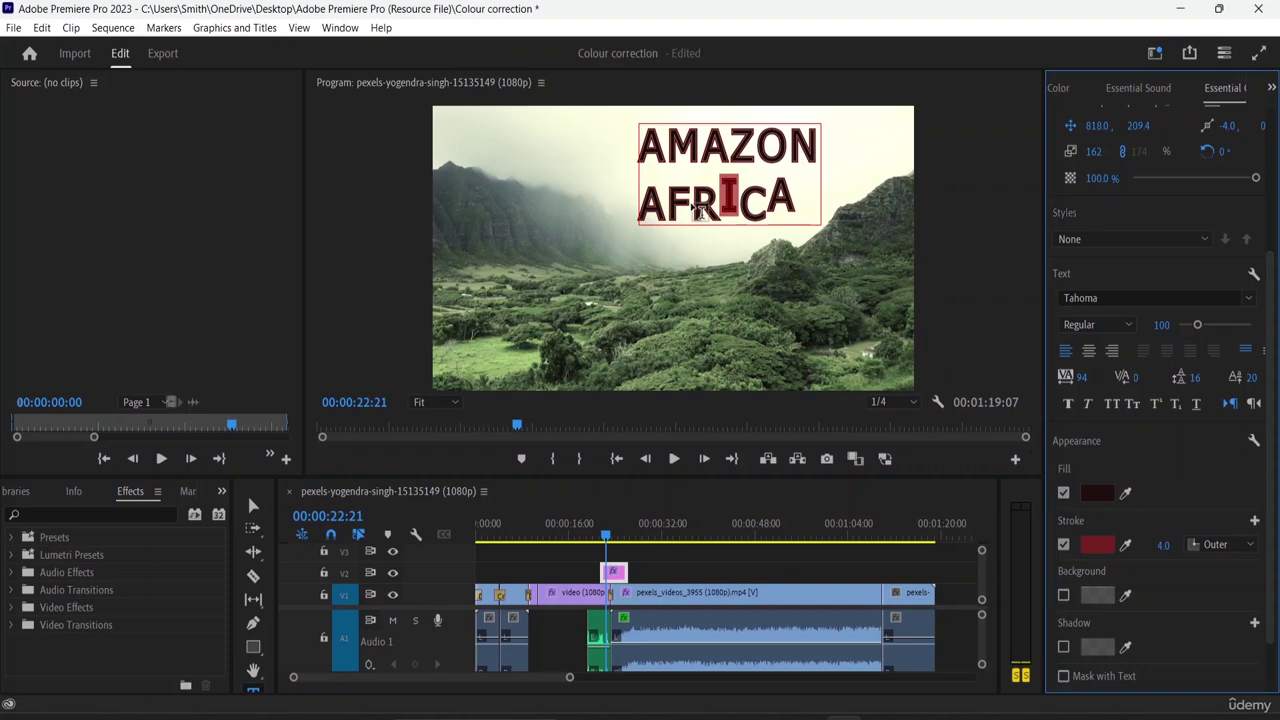
left_click(695, 213)
left_click_drag(695, 213, 665, 213)
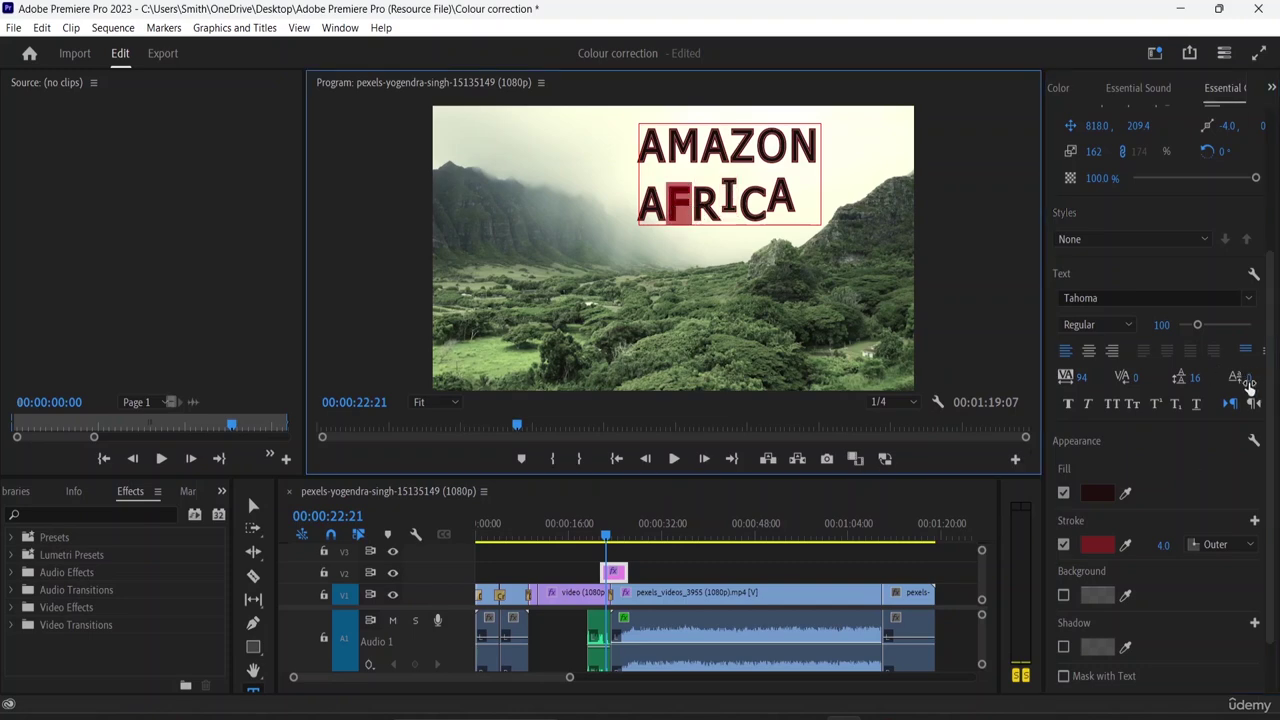
left_click_drag(1249, 379, 1268, 379)
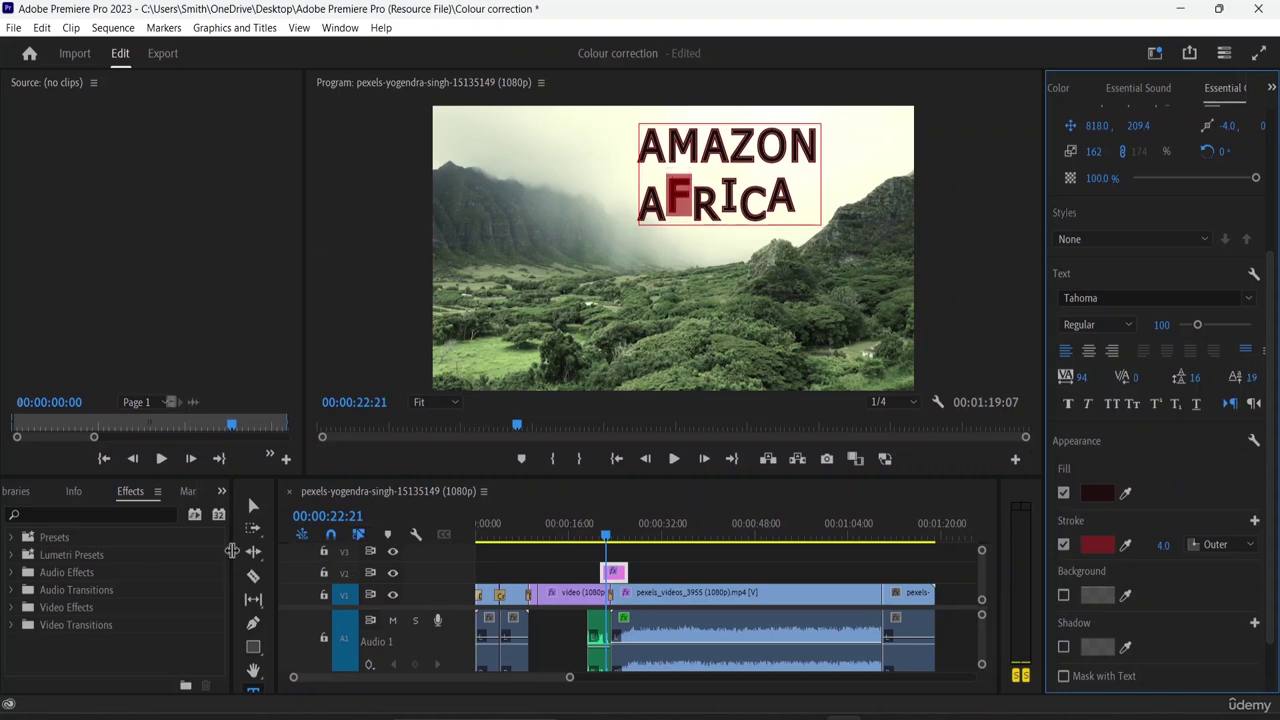
left_click(258, 502)
left_click(937, 239)
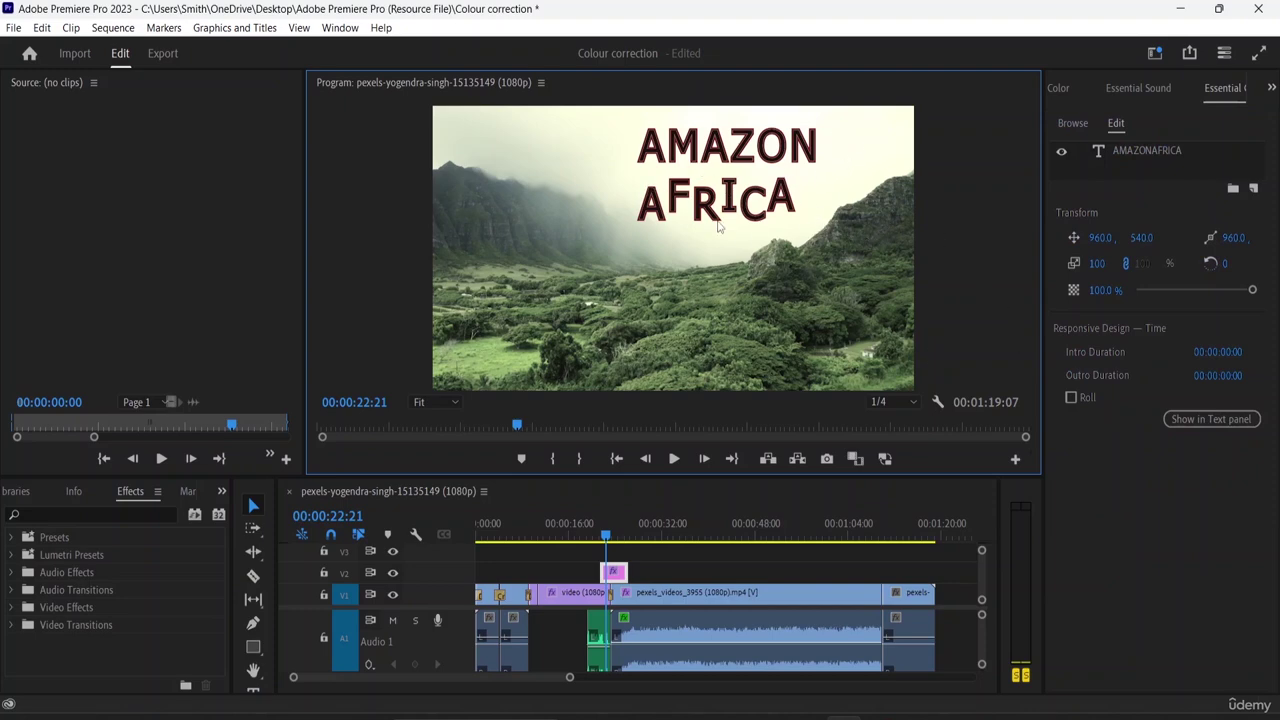
- Show the V2 title clip's text entry in the list of the sequence's graphics
left_click(621, 574)
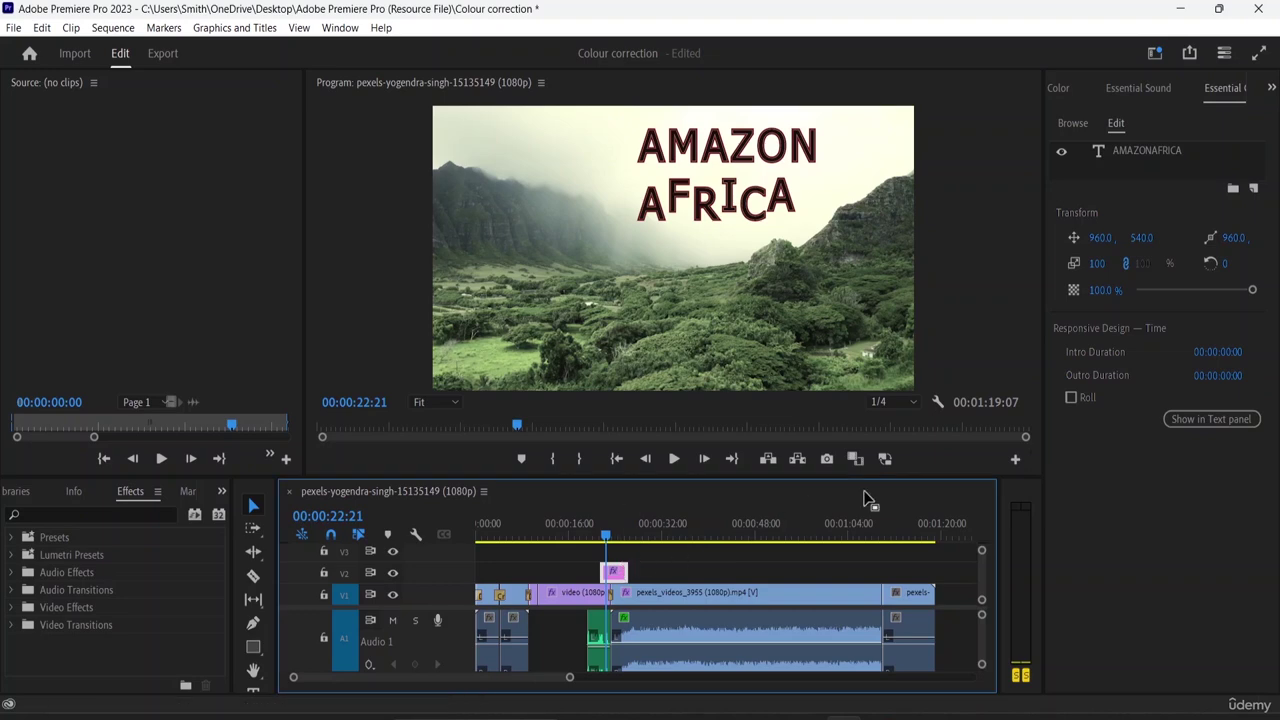
left_click(1268, 92)
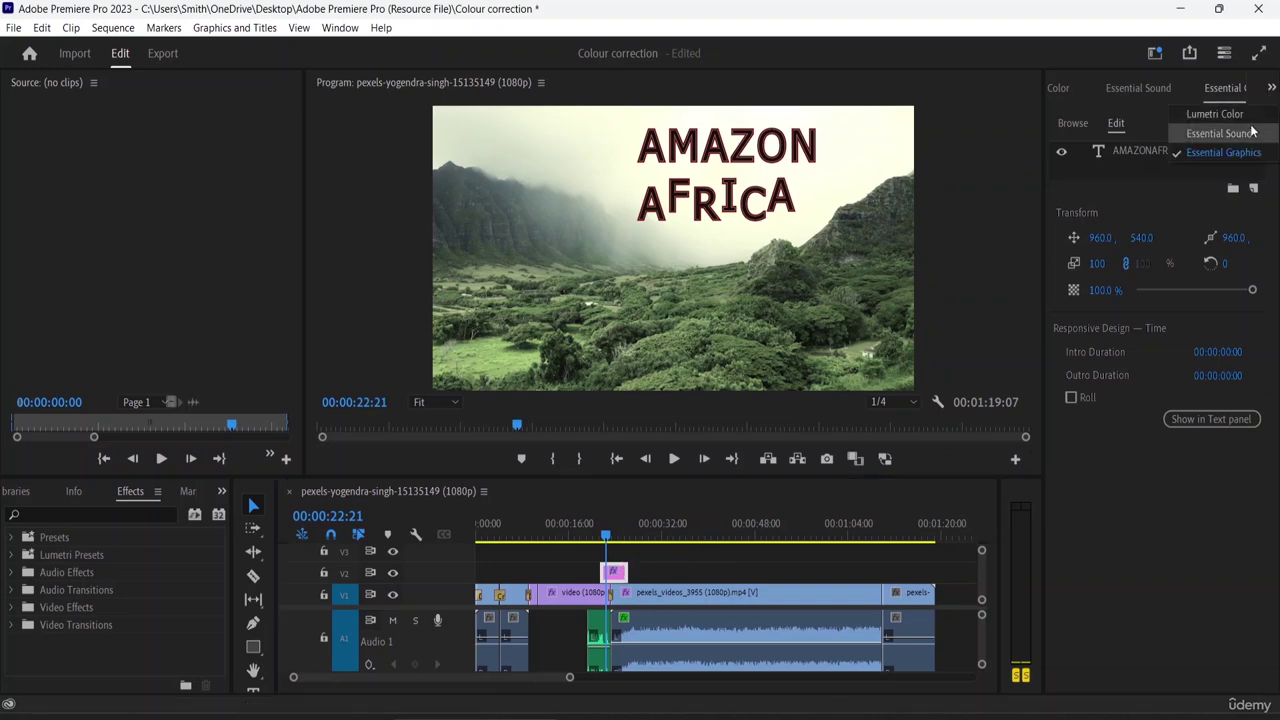
left_click(1244, 154)
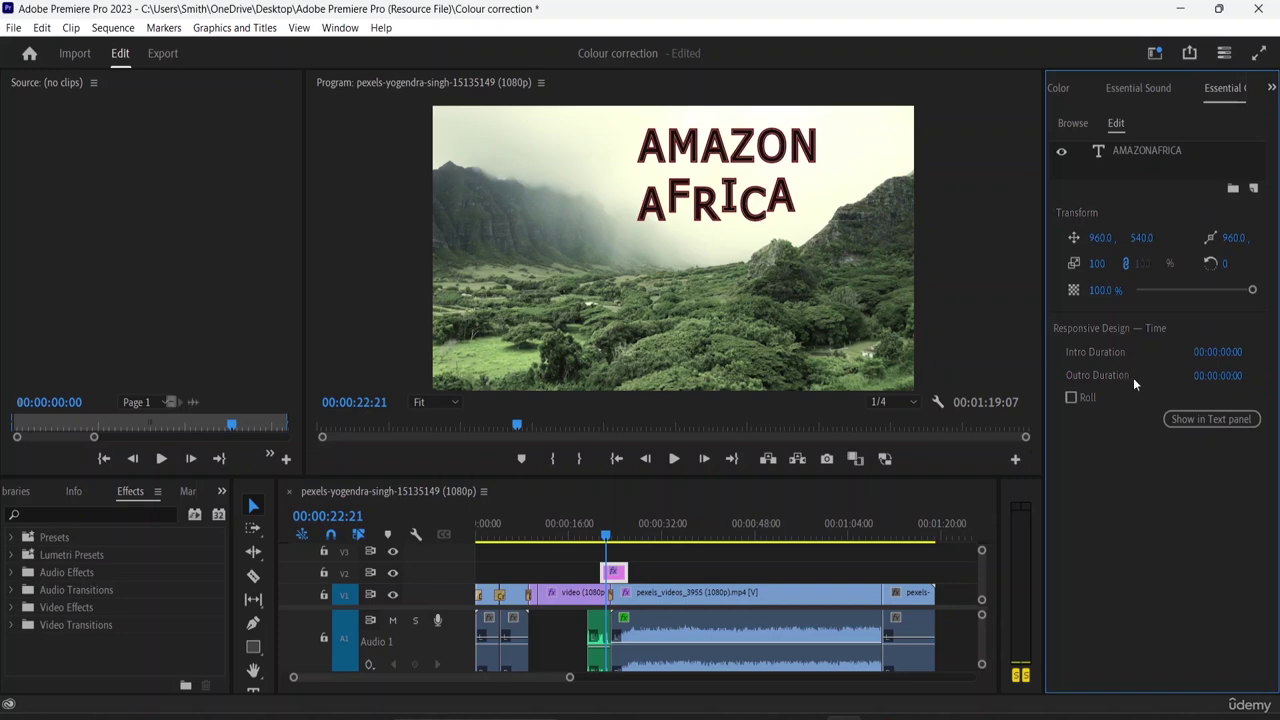
left_click(1189, 419)
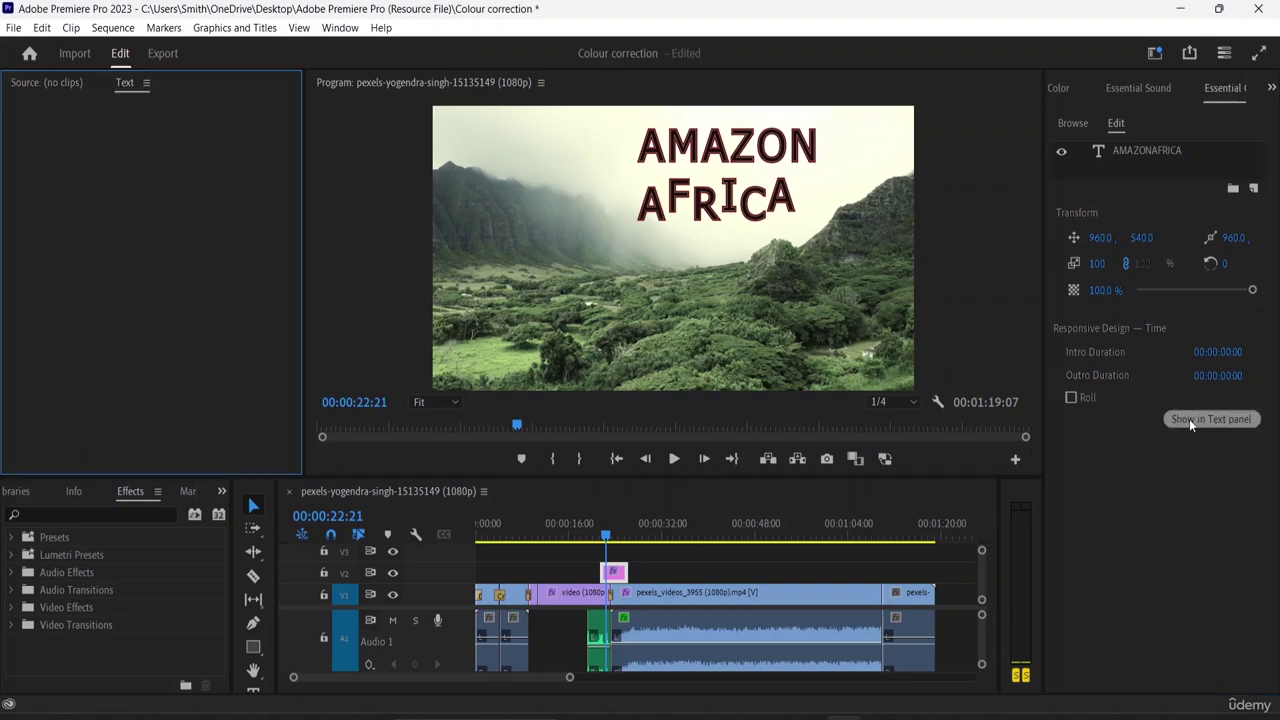
- Look through the My Templates and Adobe Stock graphics templates, and return to the title's edit properties
left_click(1073, 124)
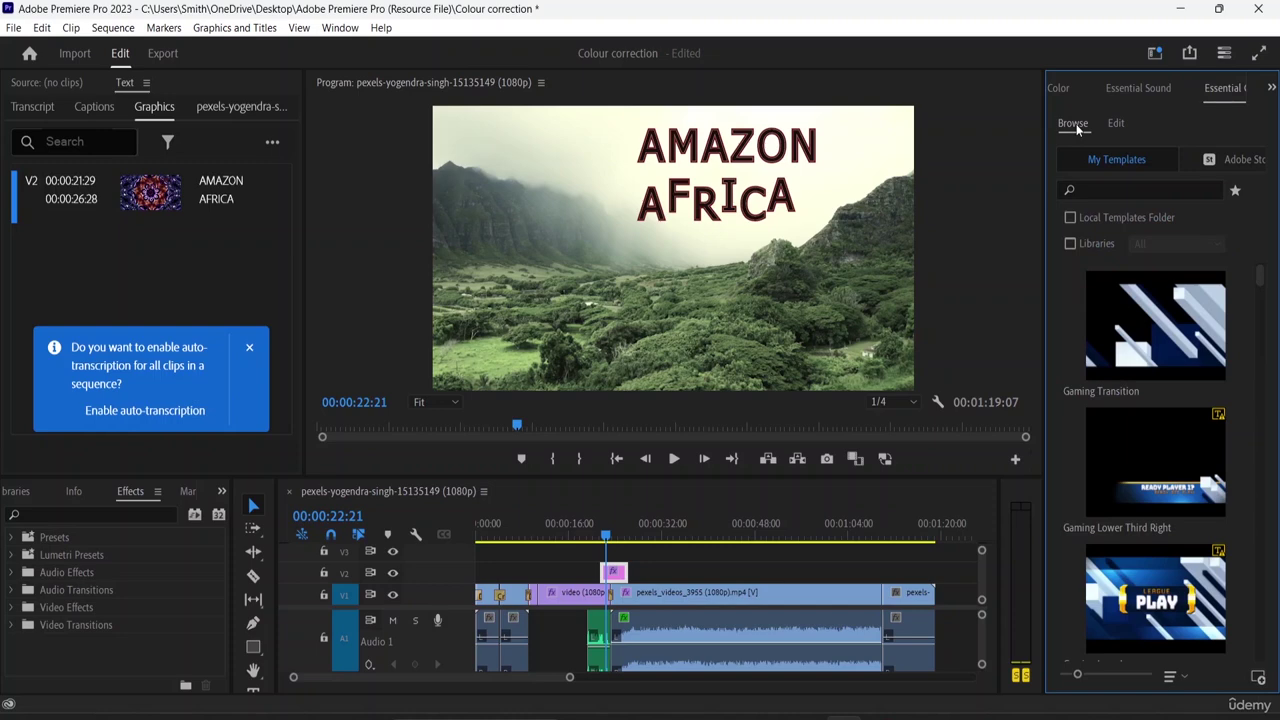
scroll(1180, 440, "down", 3)
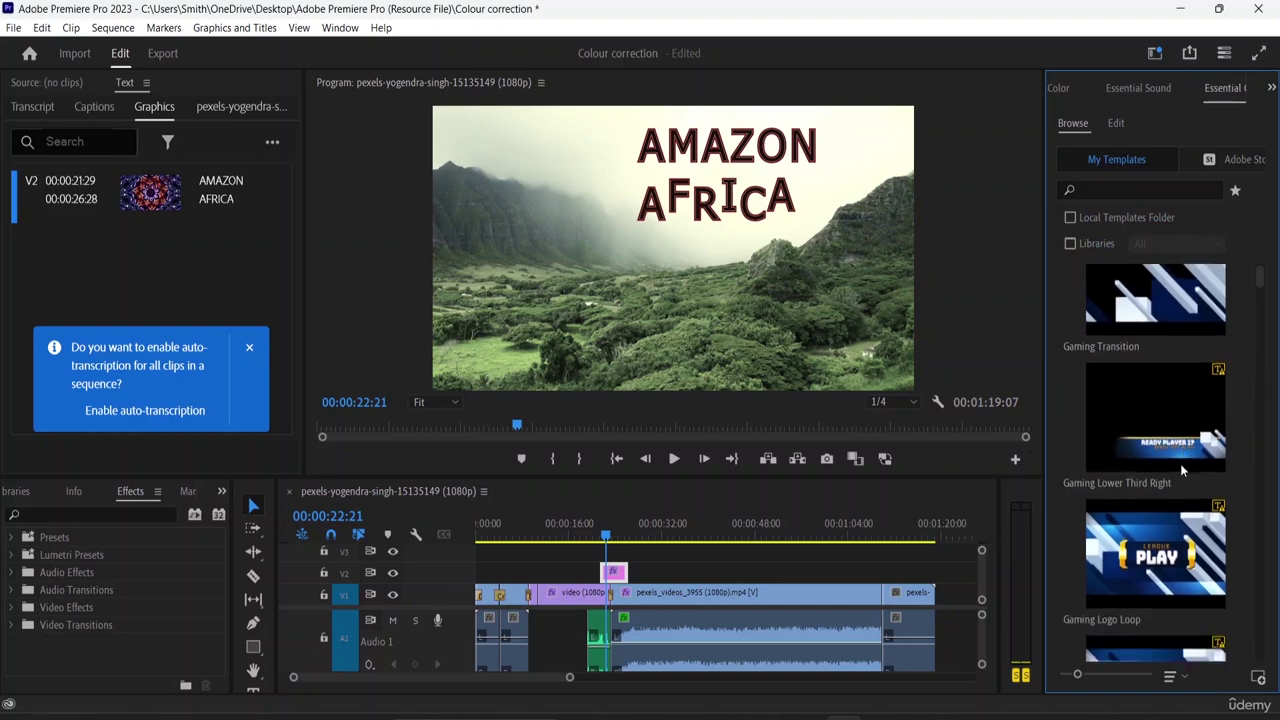
scroll(1183, 470, "down", 4)
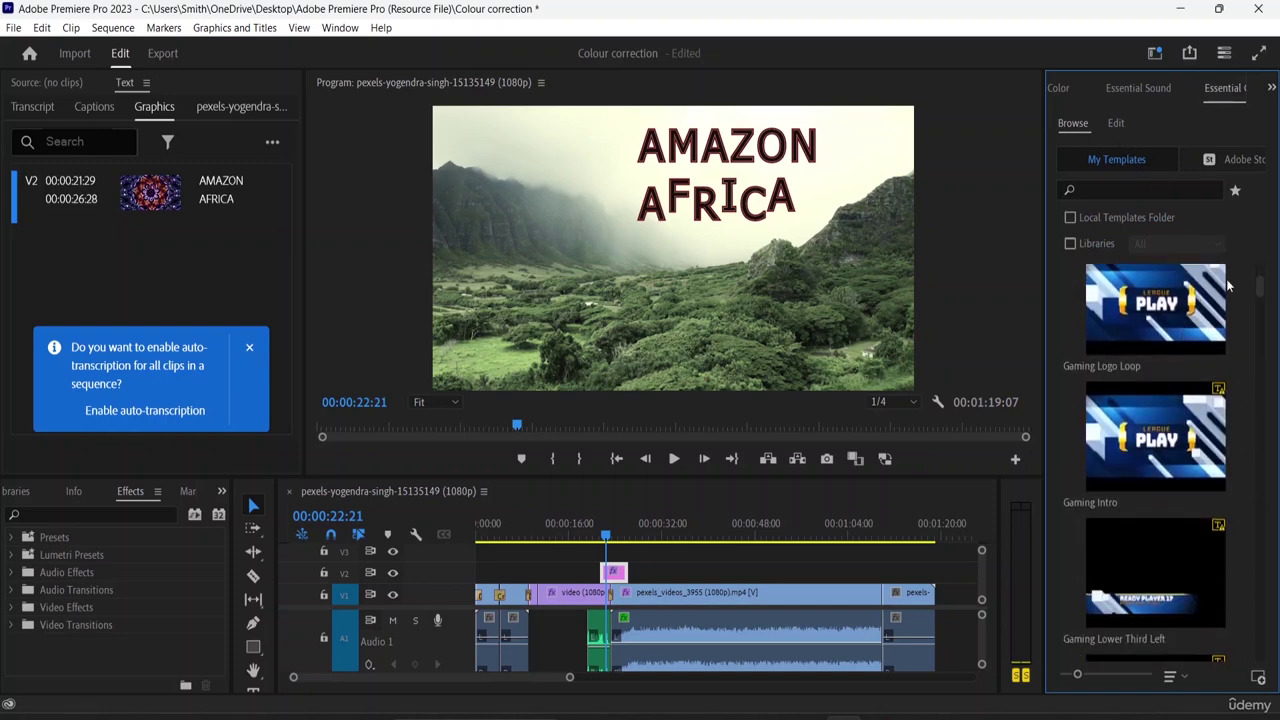
left_click(1230, 160)
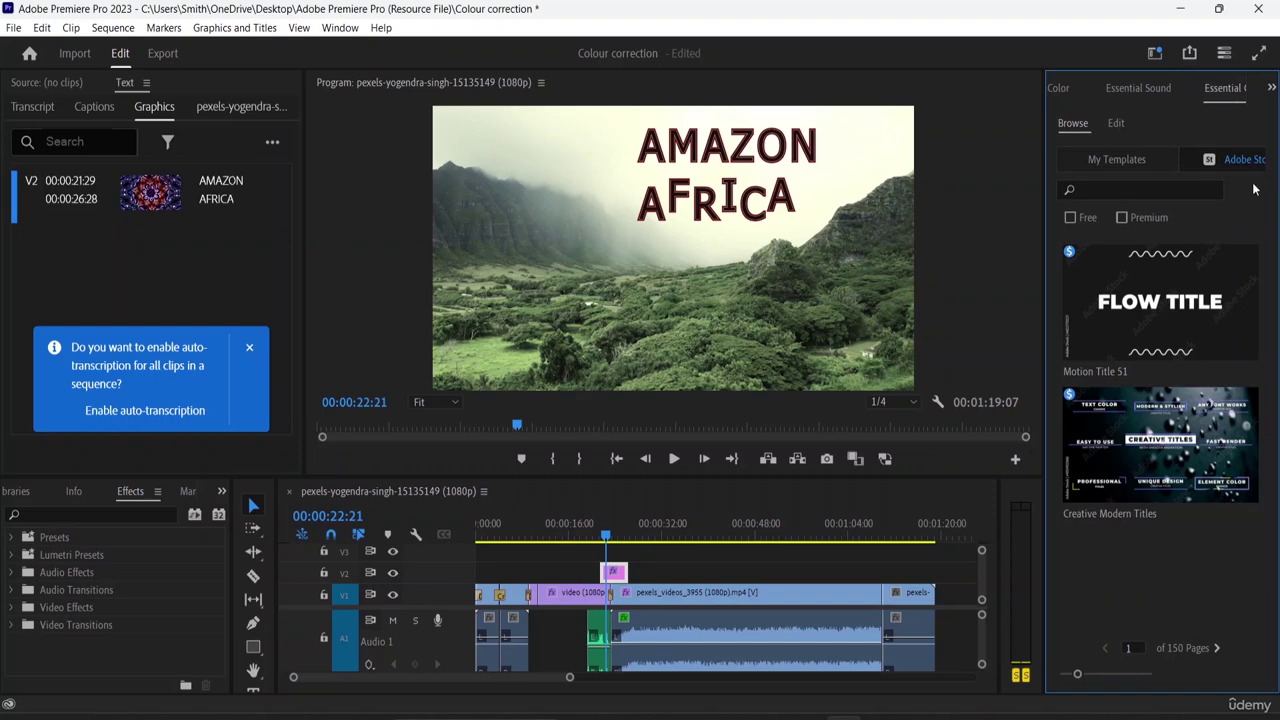
left_click(1139, 159)
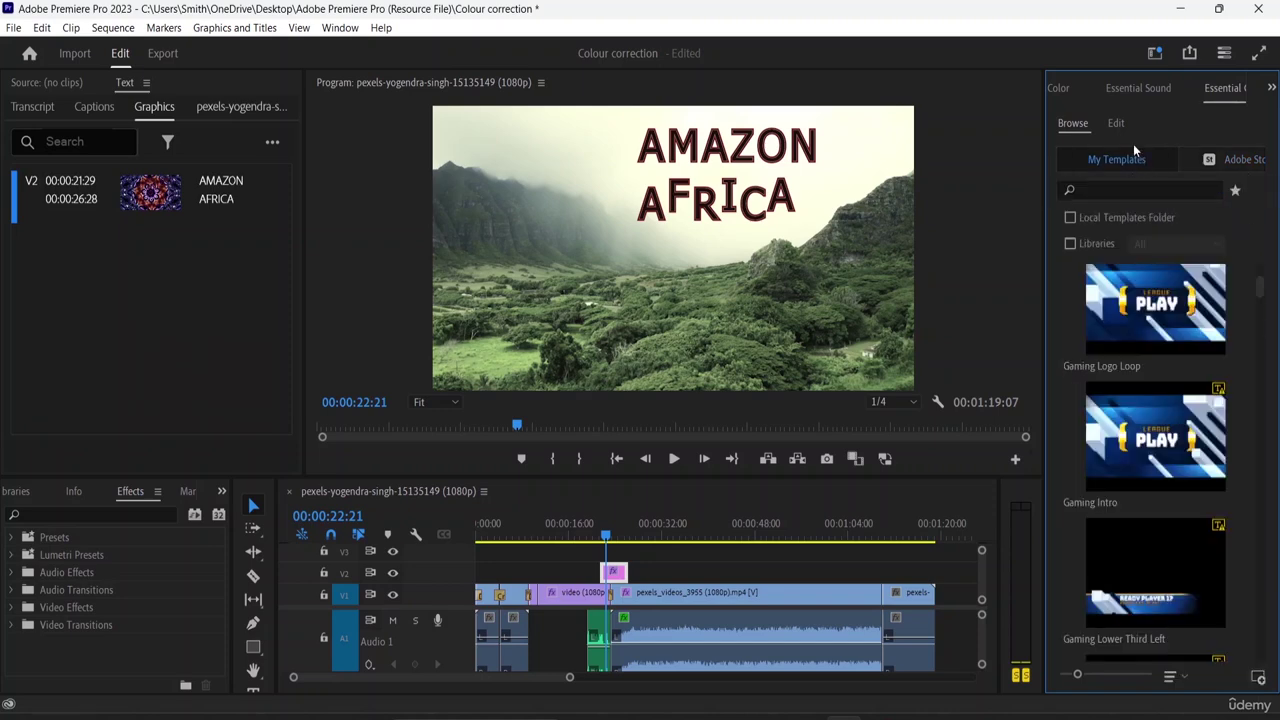
left_click(1115, 122)
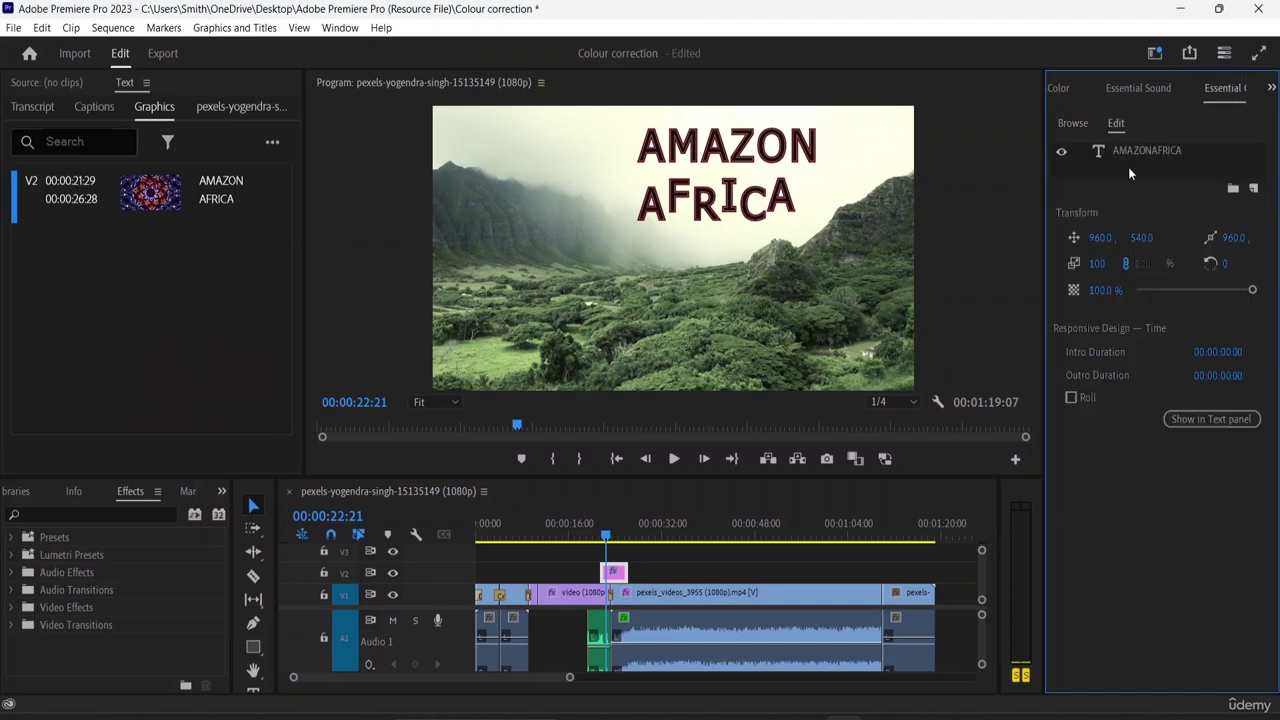
- Undo the title's recent baseline, spacing, scale and position changes, and select its AMAZON AFRICA text layer
left_click(617, 573)
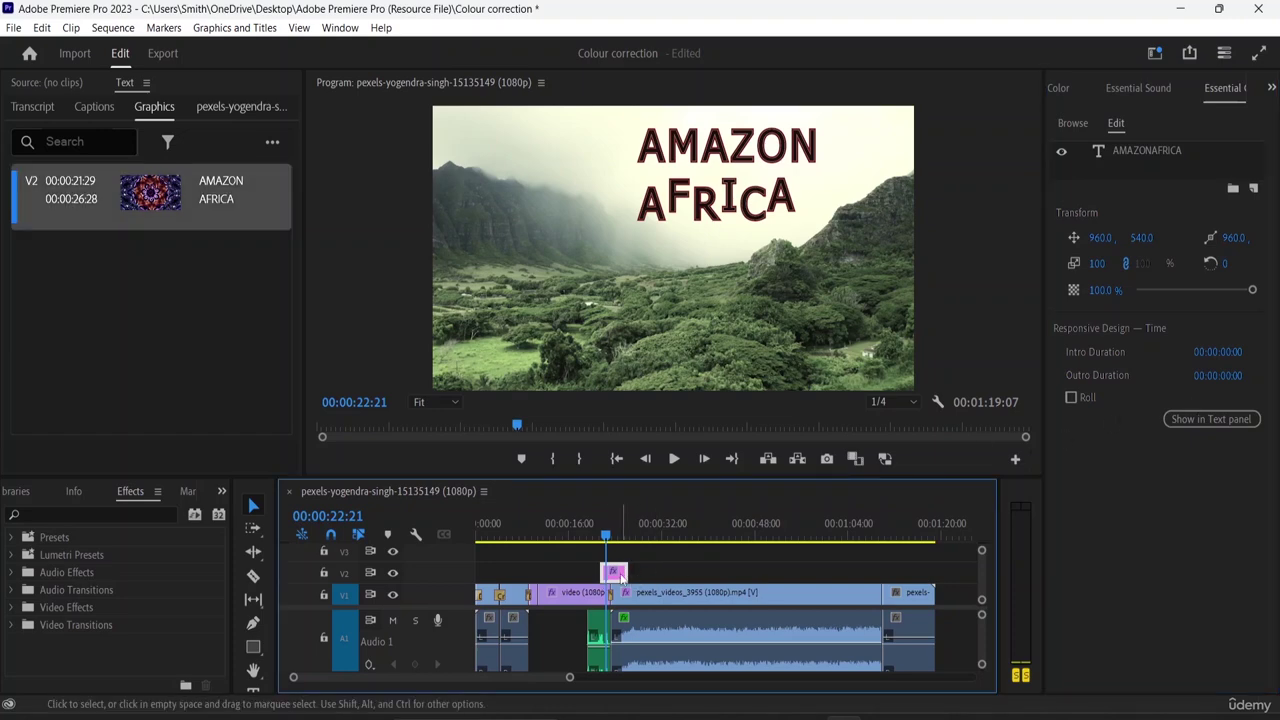
left_click(1137, 180)
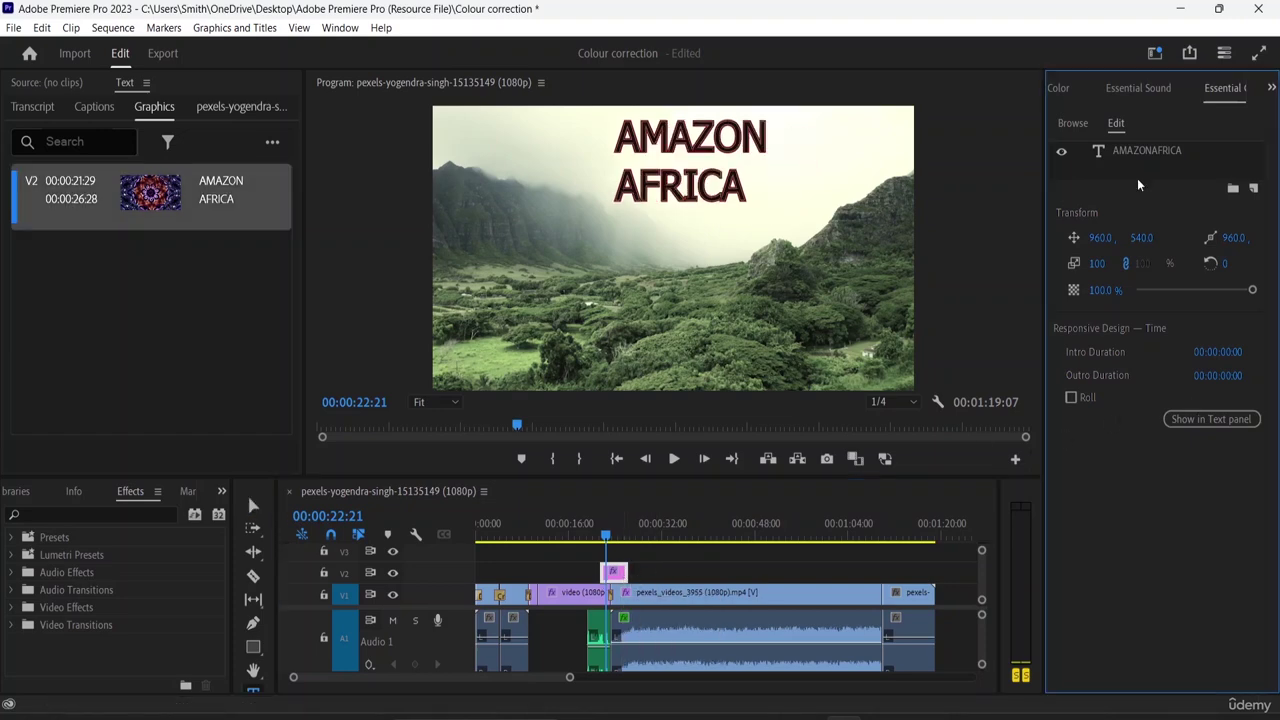
left_click(1150, 150)
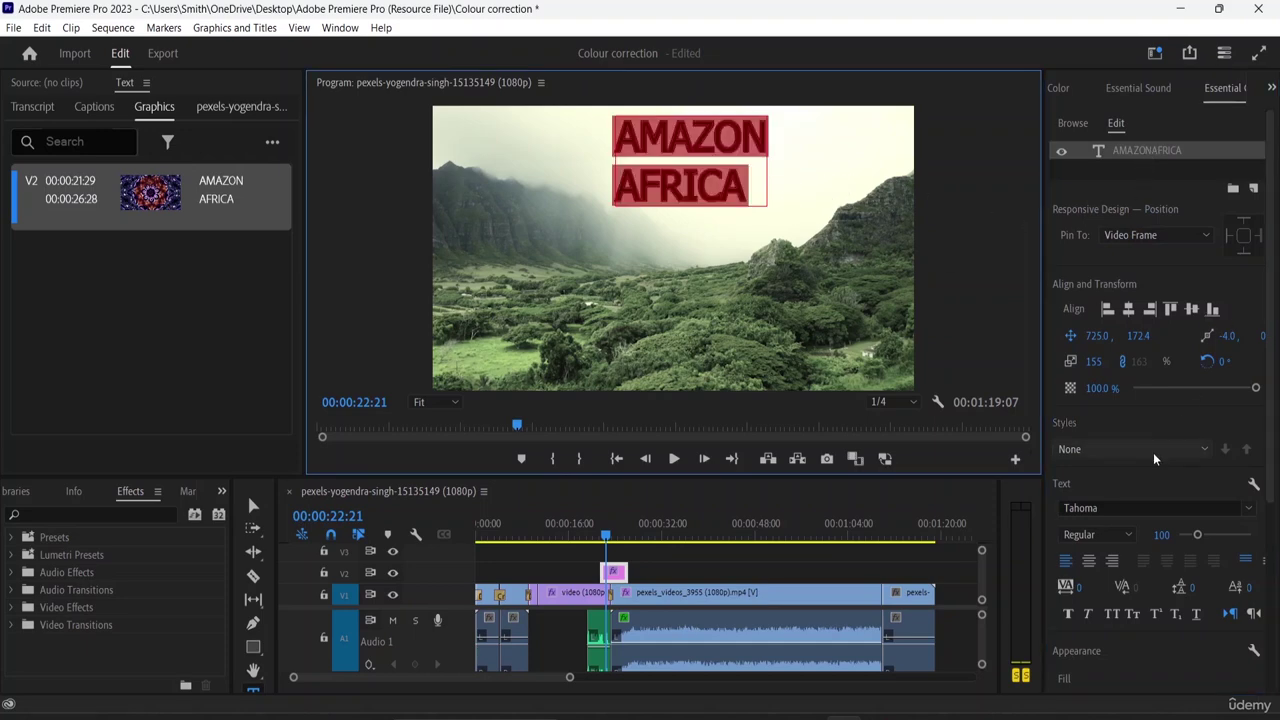
- Change the title's font to Ubuntu Bold and set its font size to 114
scroll(1143, 488, "down", 1)
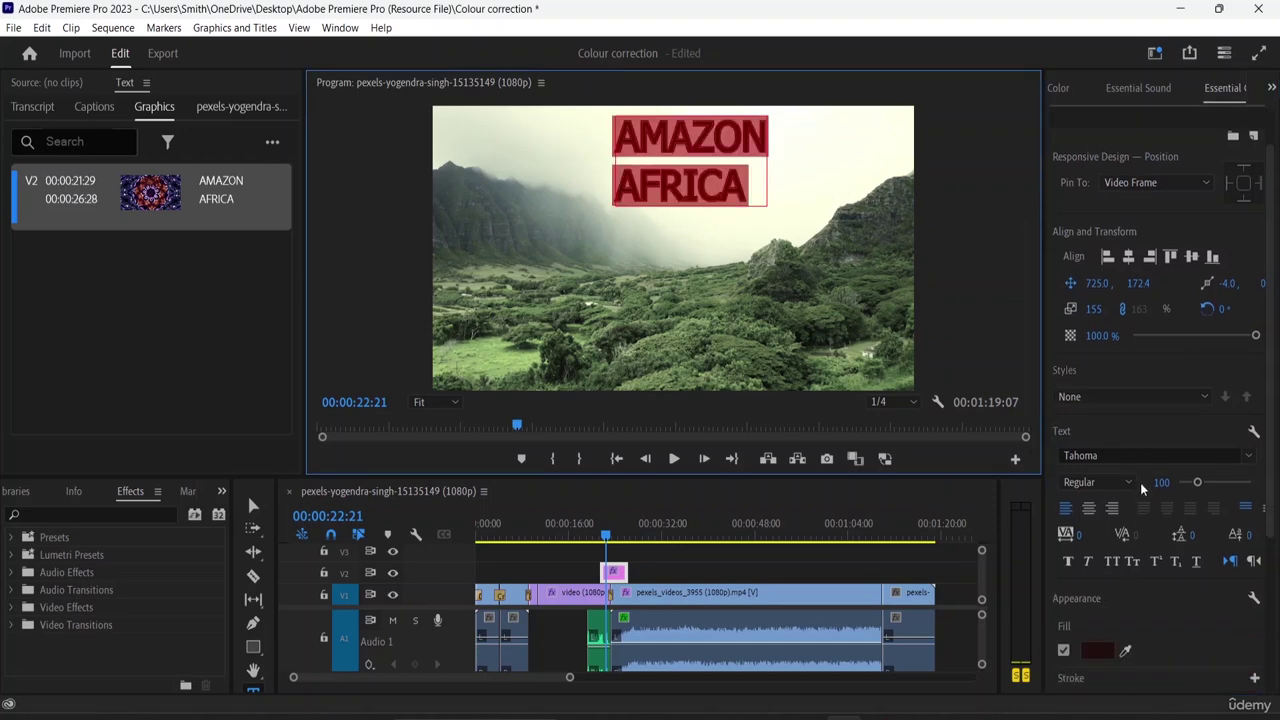
left_click(1247, 456)
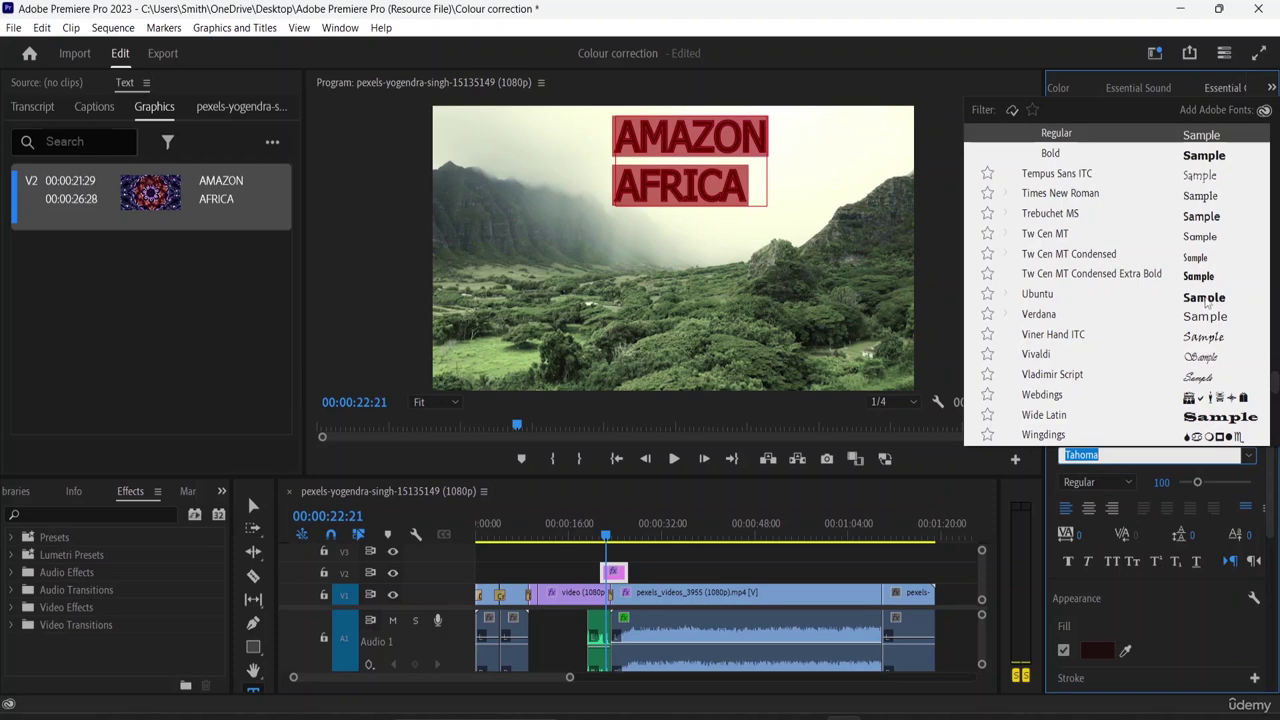
left_click(1207, 298)
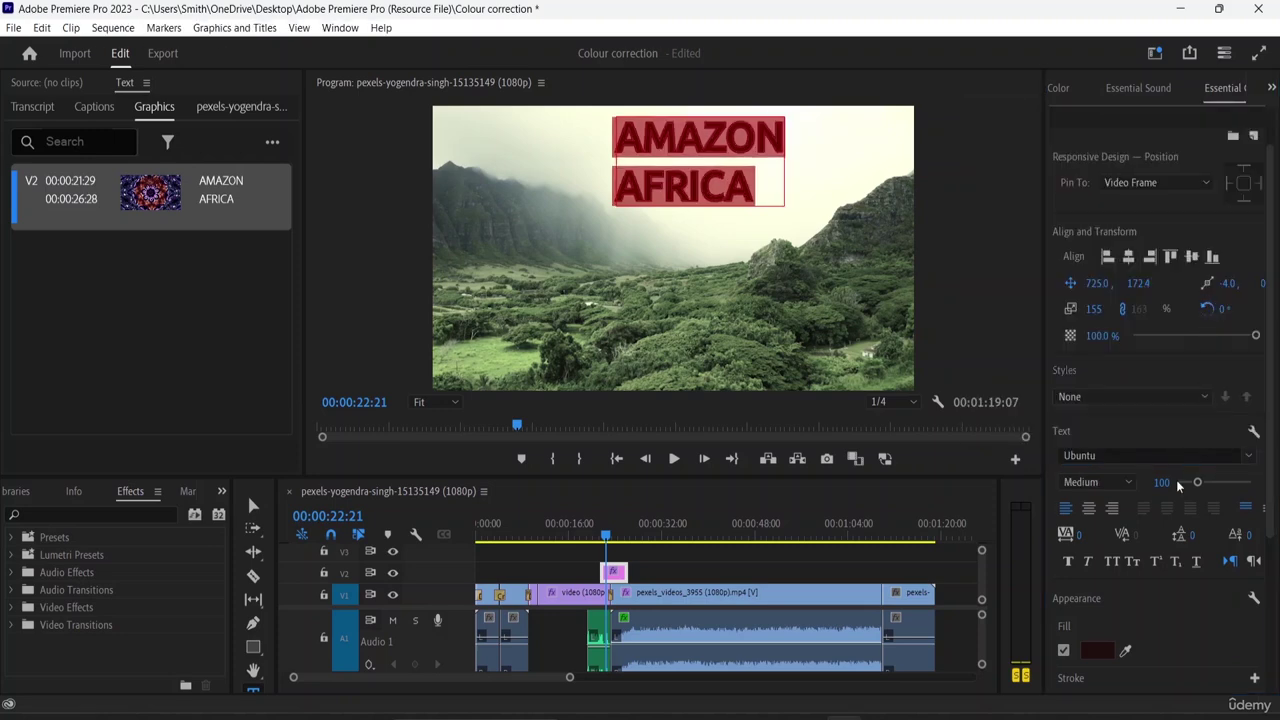
left_click(1100, 528)
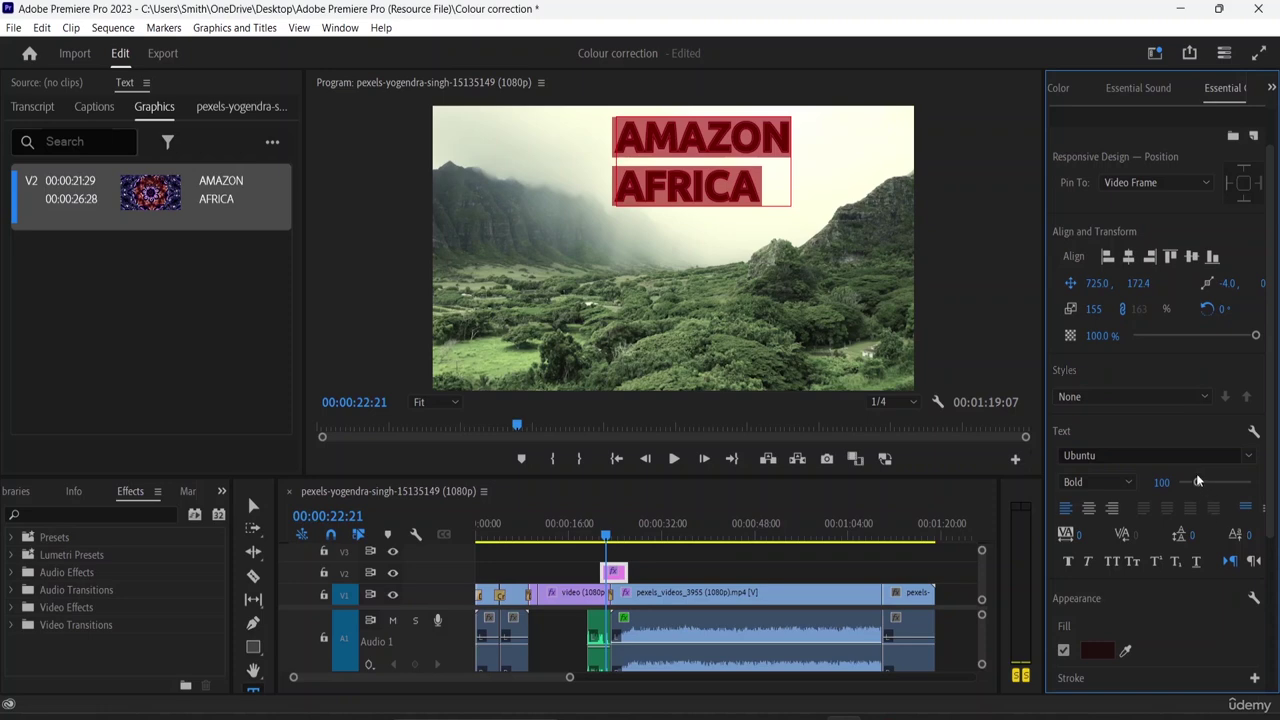
mouse_move(1200, 483)
left_mouse_down()
mouse_move(1184, 482)
mouse_move(1200, 485)
left_mouse_up()
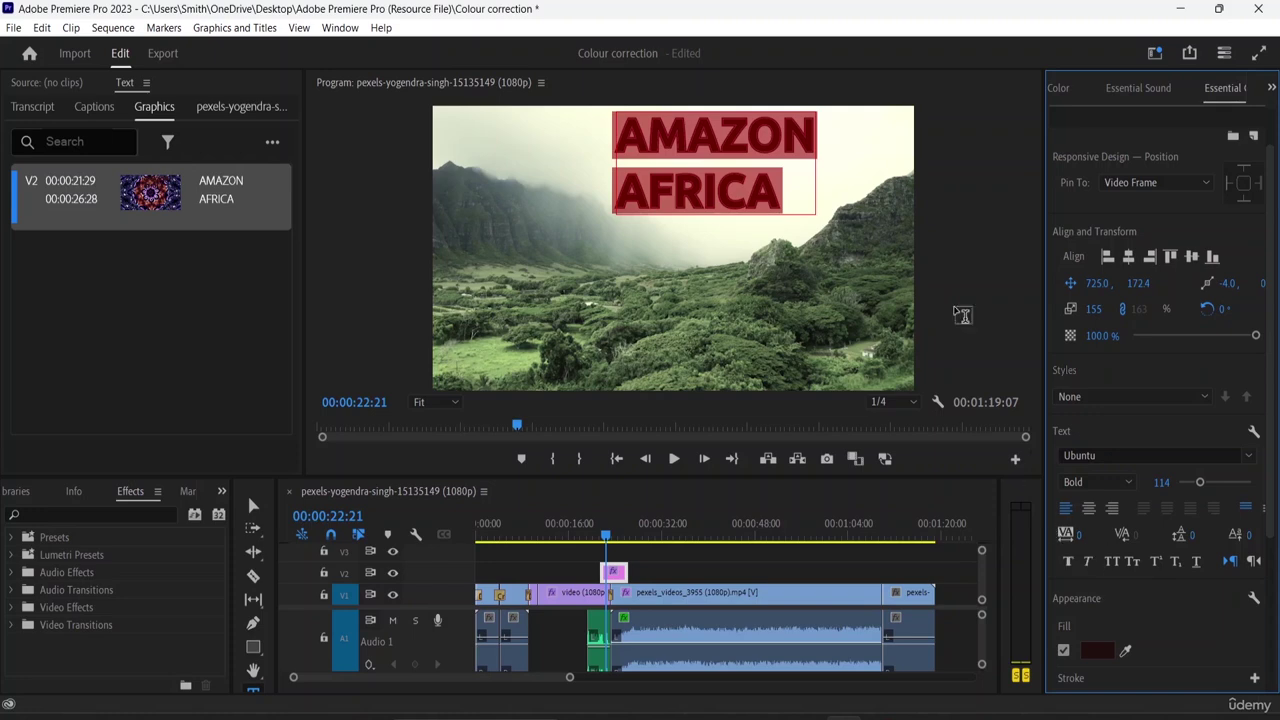
left_click(795, 191)
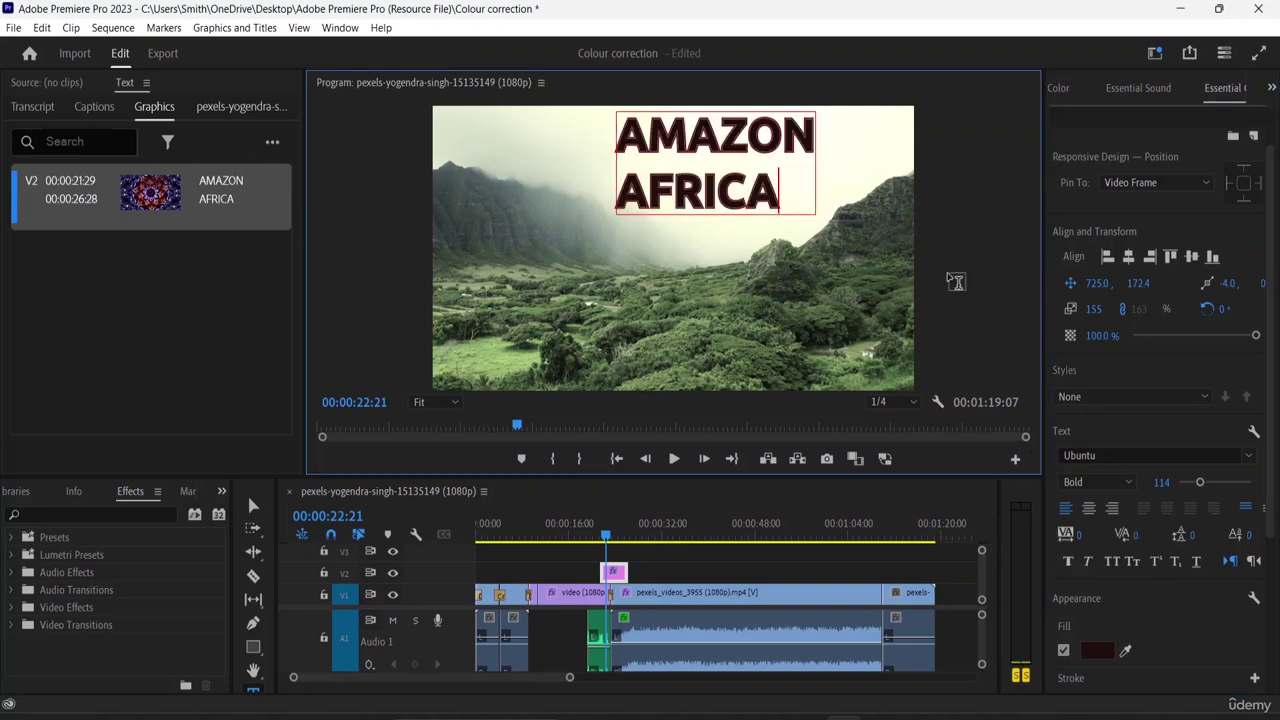
type("ABC")
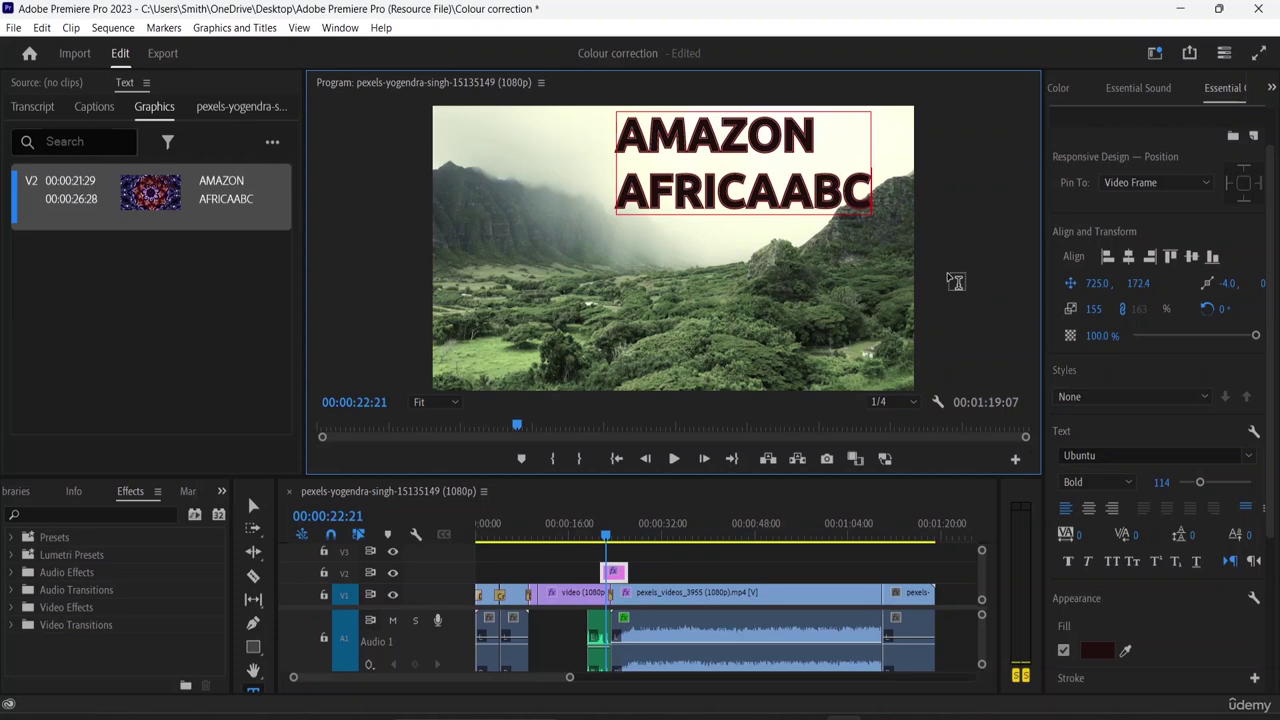
key("BackSpace")
key("BackSpace")
key("BackSpace")
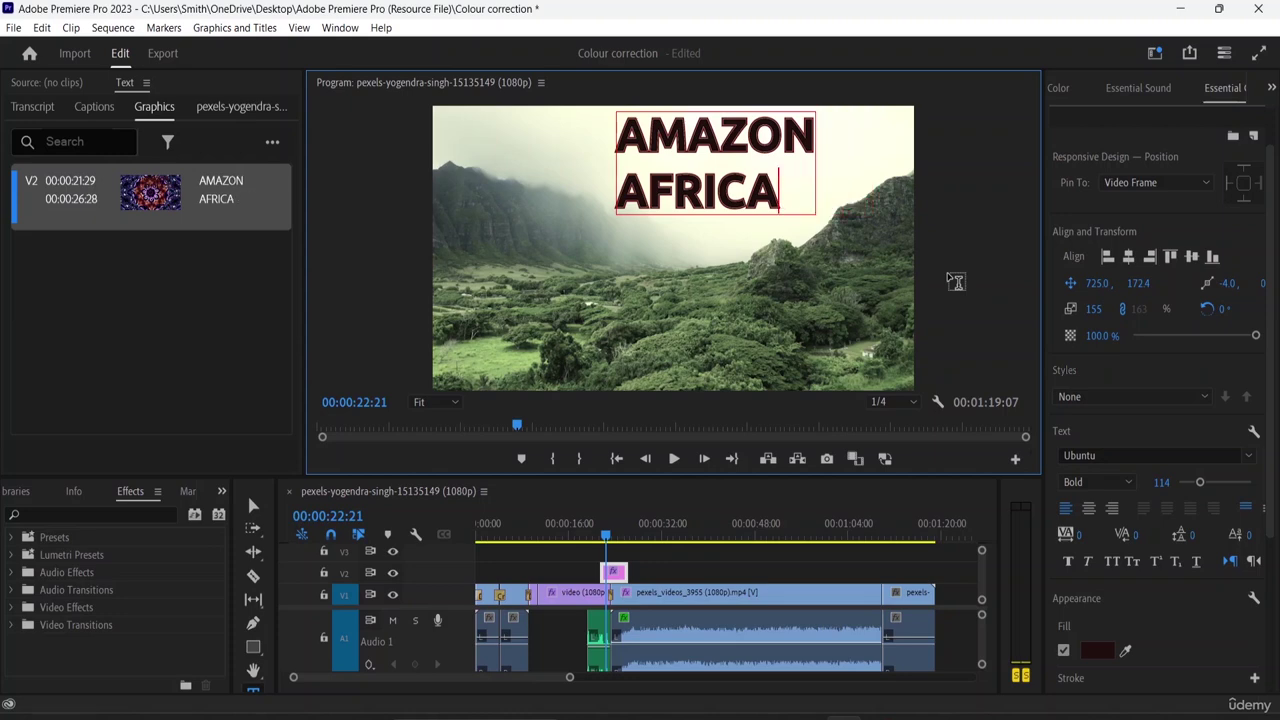
- Add the sample letters "abc" directly after AFRICA in the title text
type("abc")
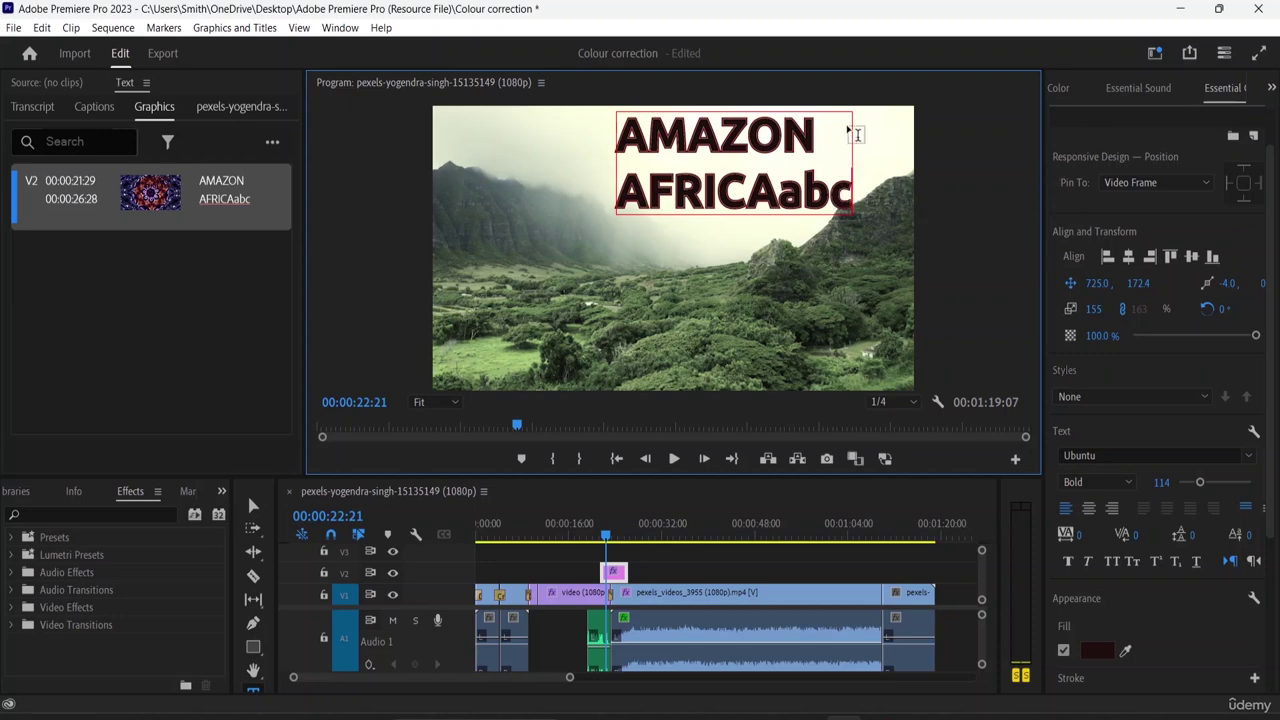
double_click(852, 134)
left_click(834, 182)
double_click(837, 180)
scroll(1148, 622, "down", 1)
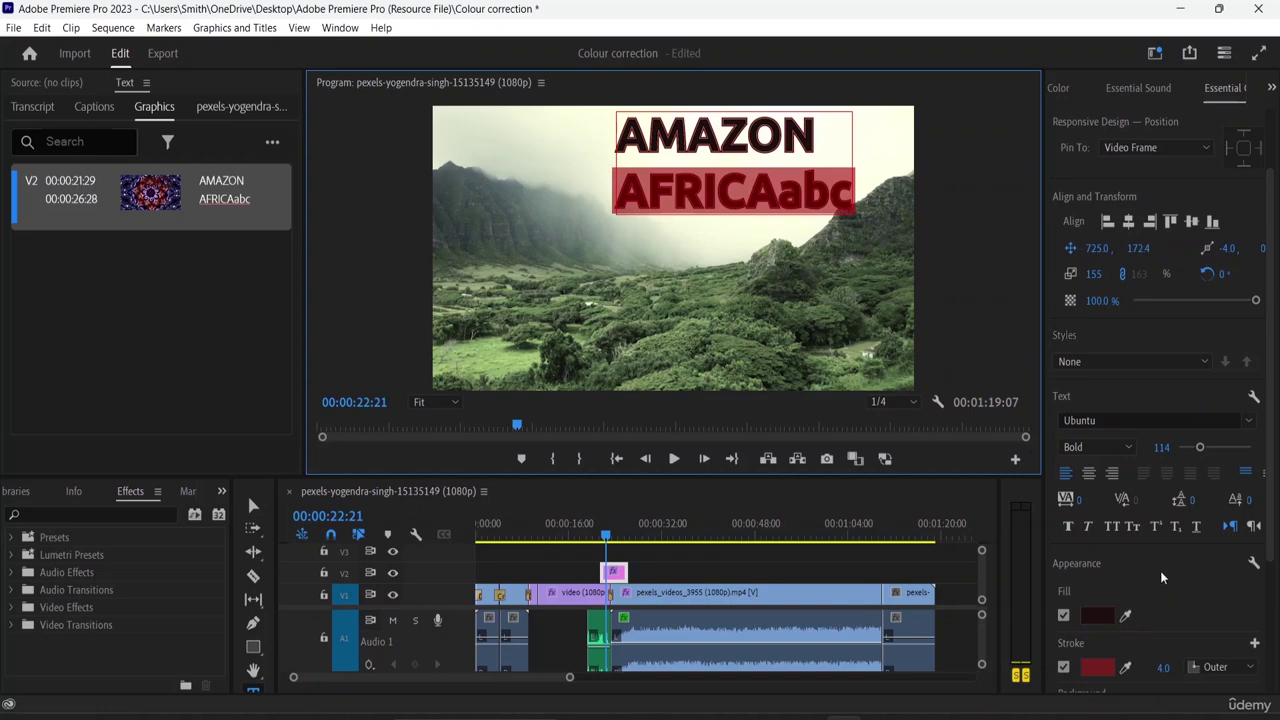
- Try superscript and then subscript on the letter b after AFRICA, and return it to normal text
left_click(820, 197)
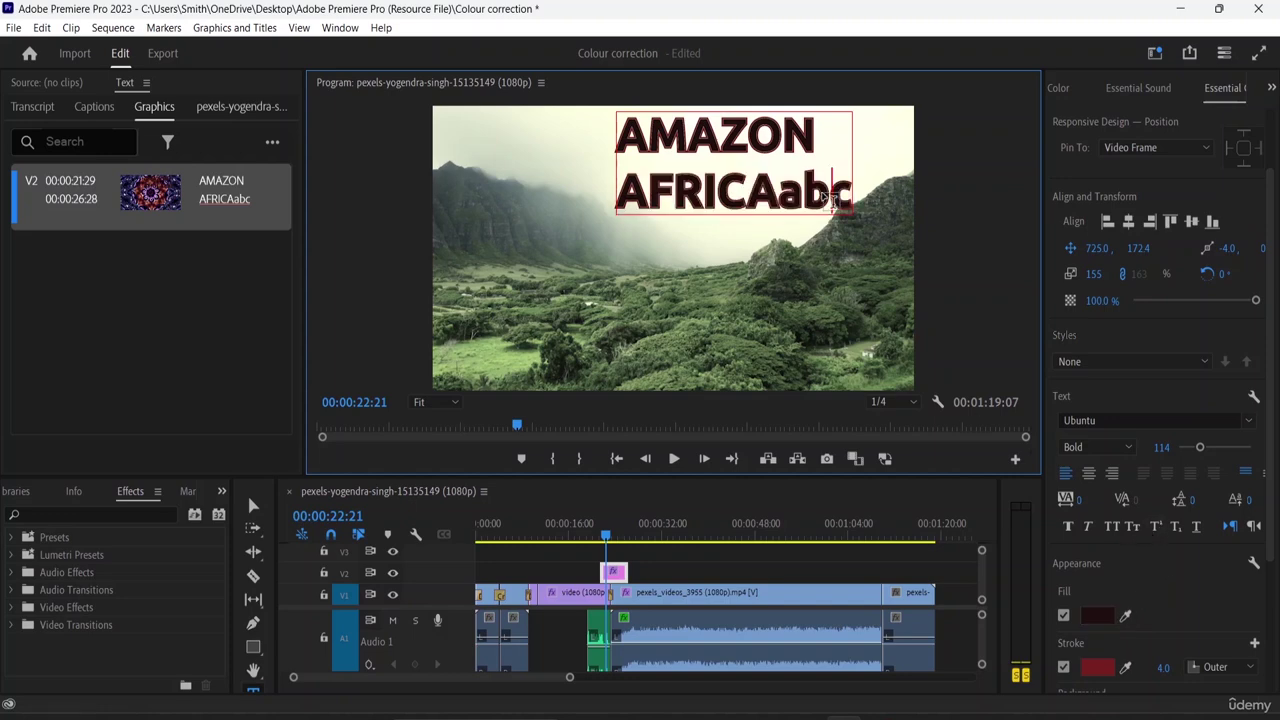
left_click_drag(818, 197, 815, 196)
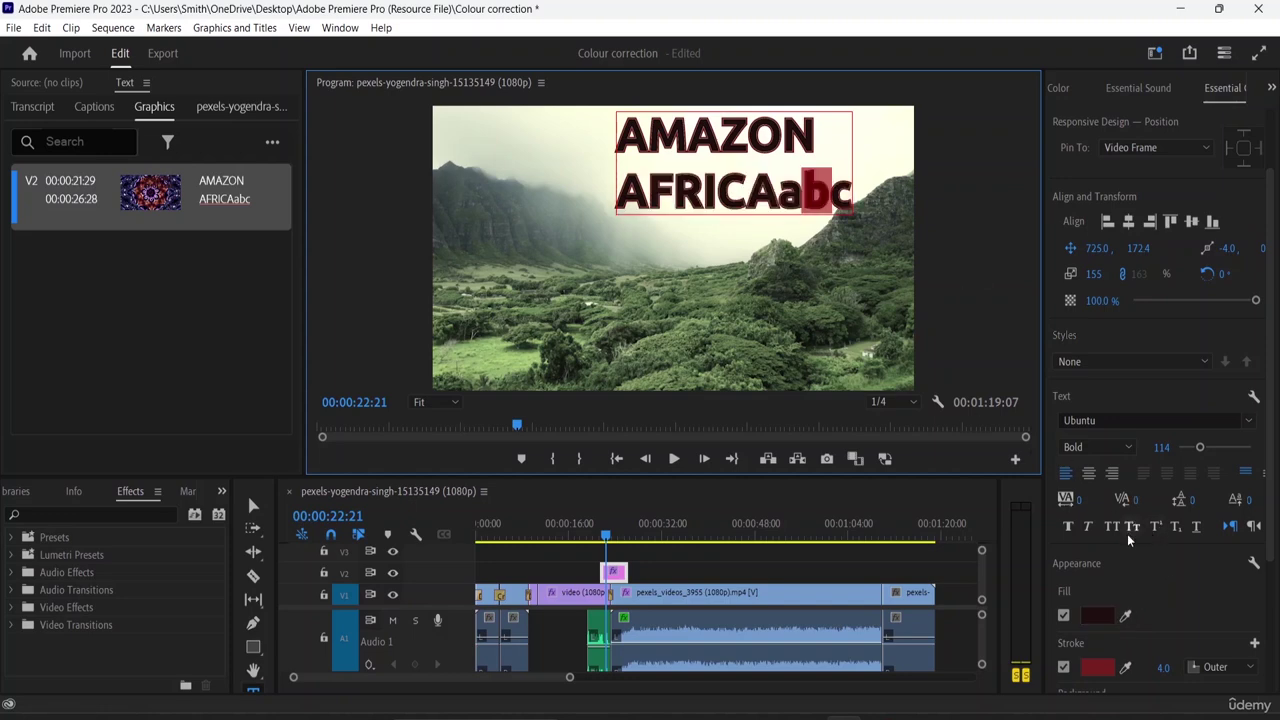
left_click(1157, 529)
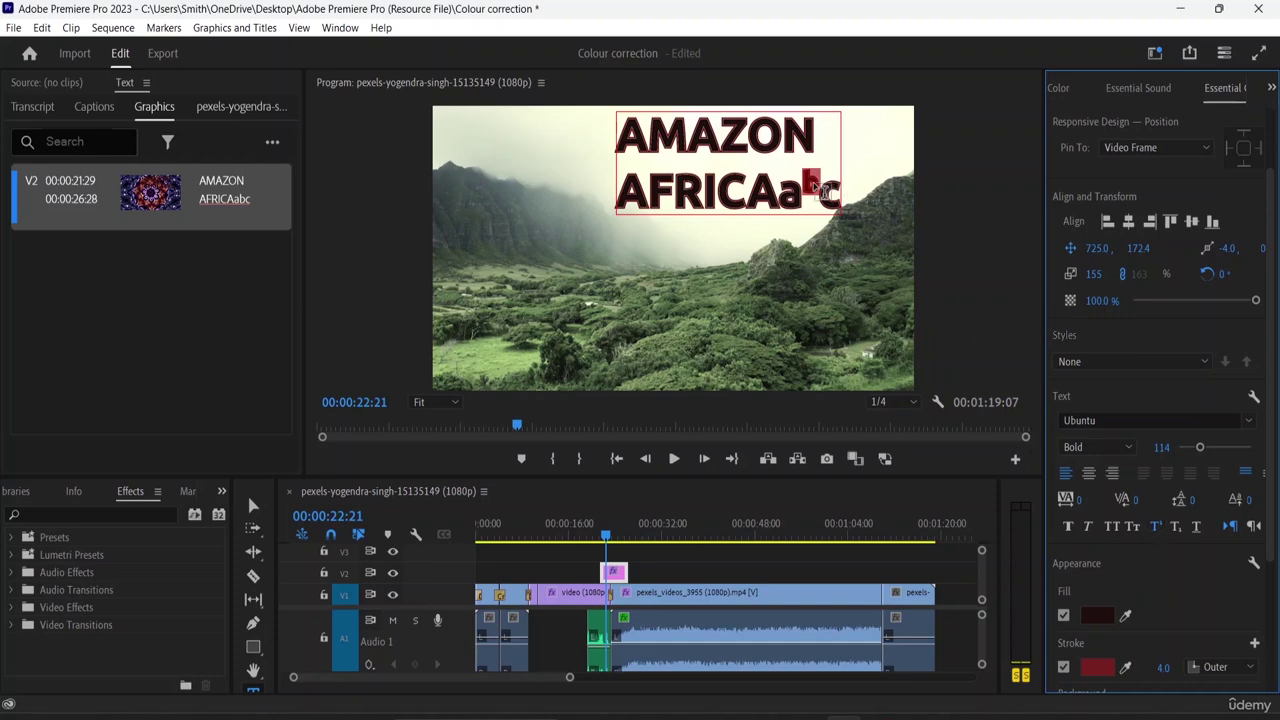
left_click(1176, 527)
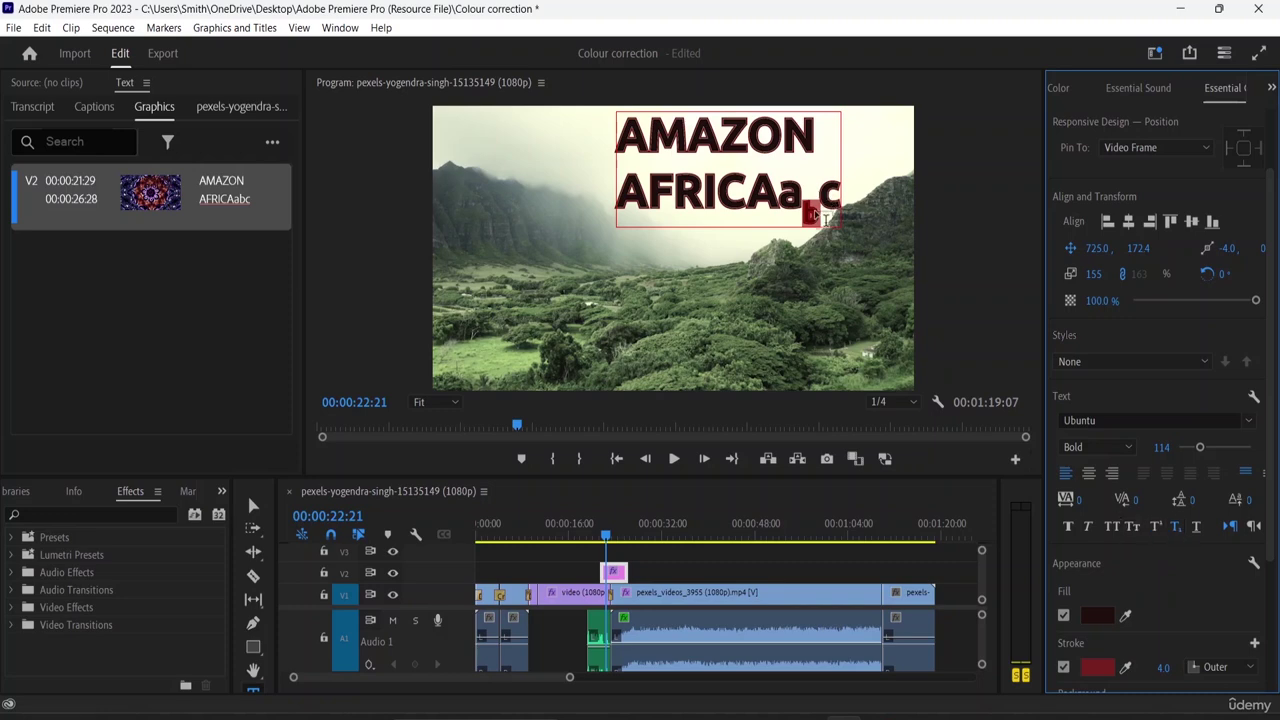
left_click(1178, 527)
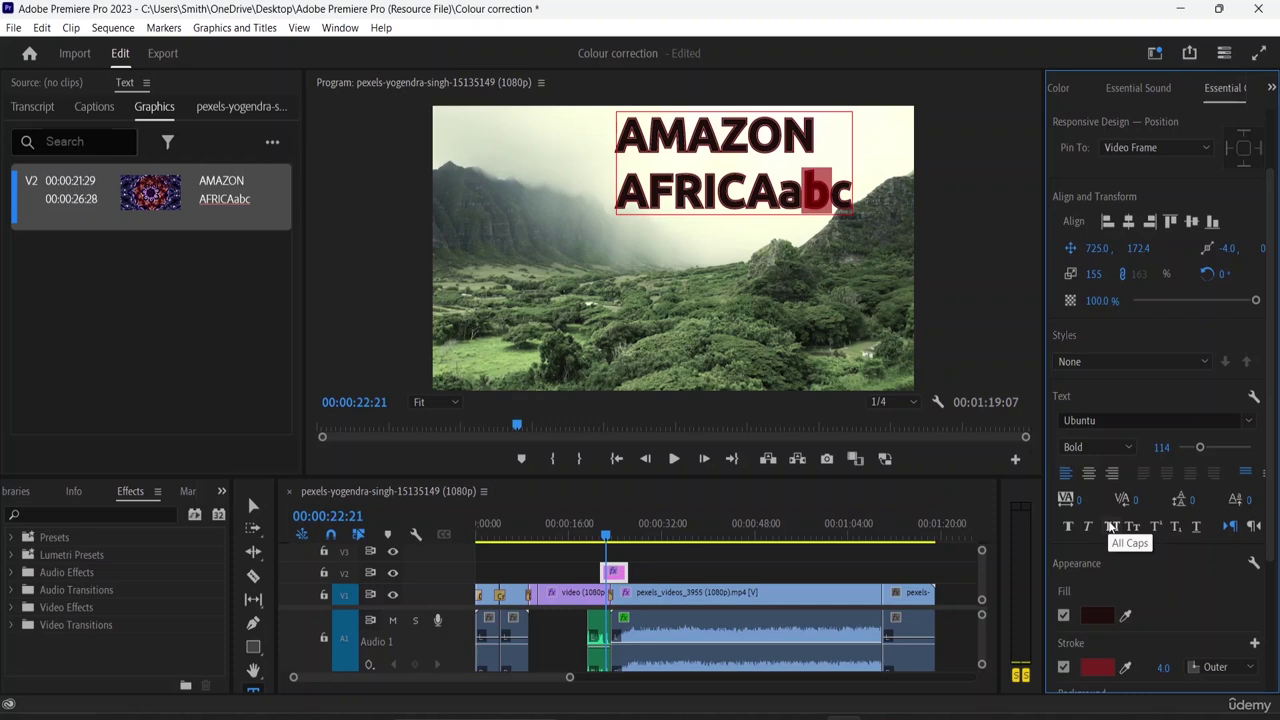
left_click(855, 148)
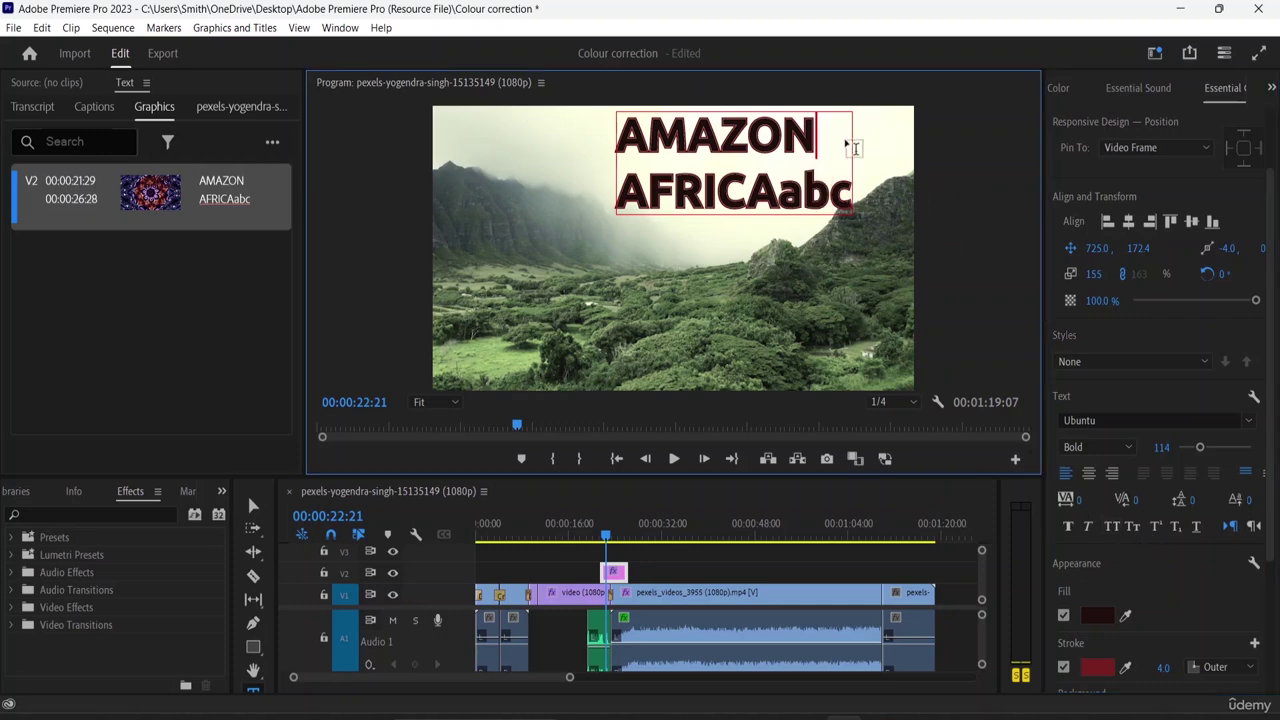
double_click(855, 148)
left_click(856, 207)
left_click(858, 190)
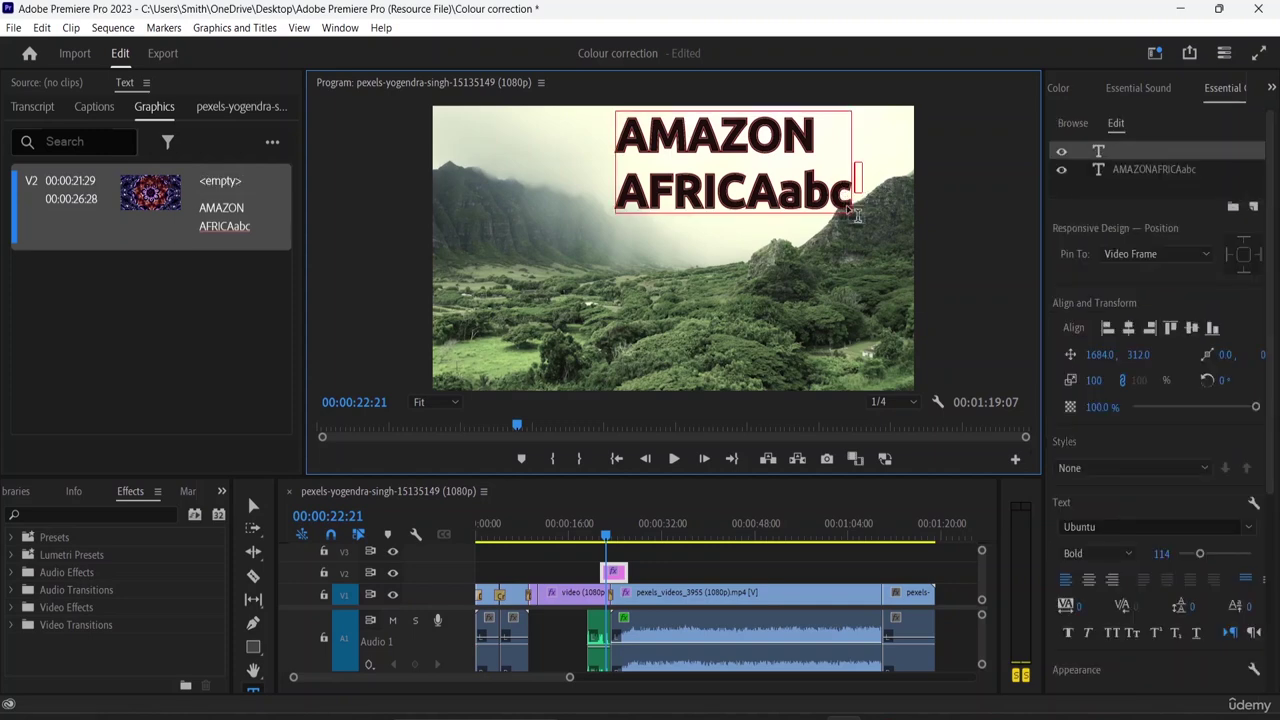
key("Escape")
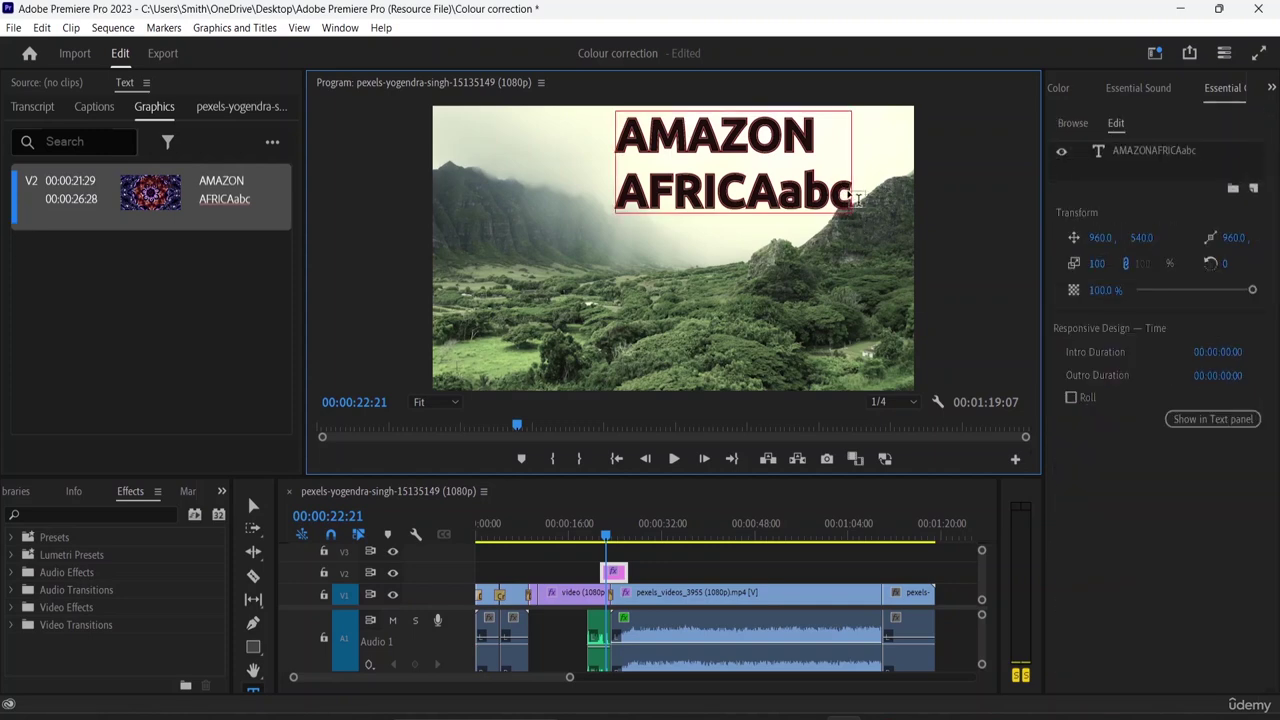
- Try All Caps, Small Caps and superscript on the title's AFRICAabc line, and restore its normal formatting
left_click(855, 192)
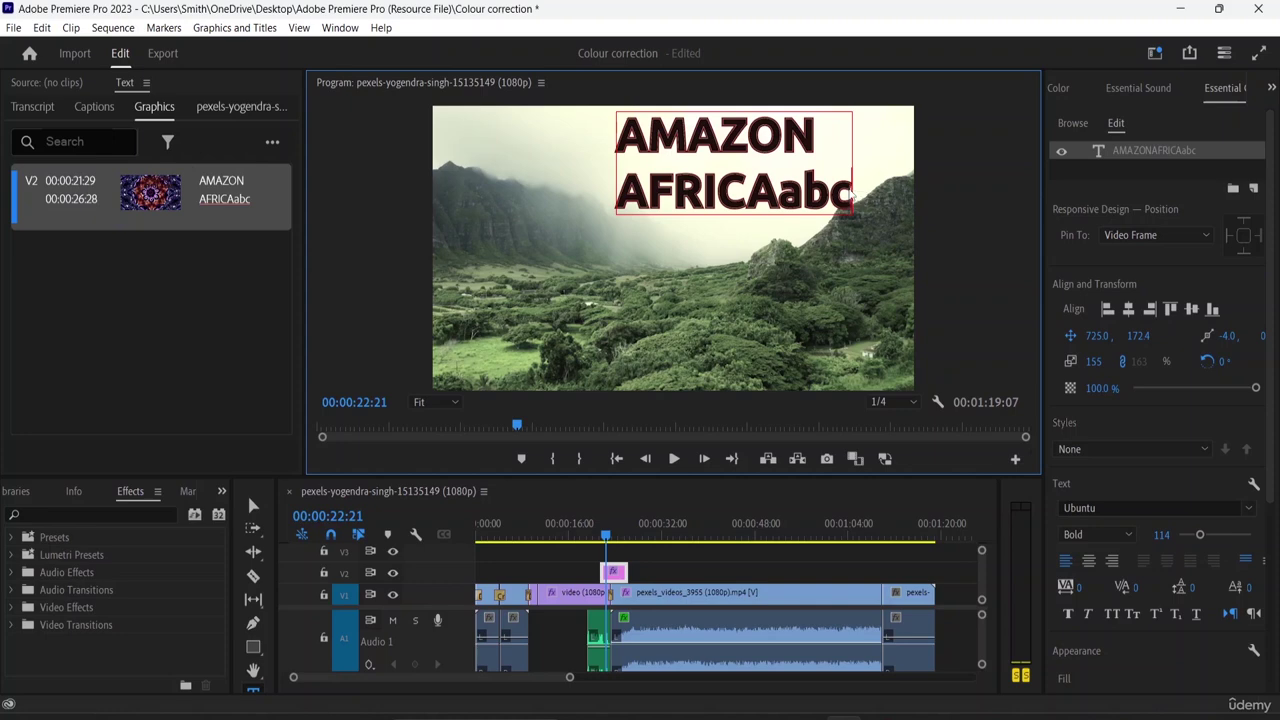
left_click_drag(855, 192, 607, 192)
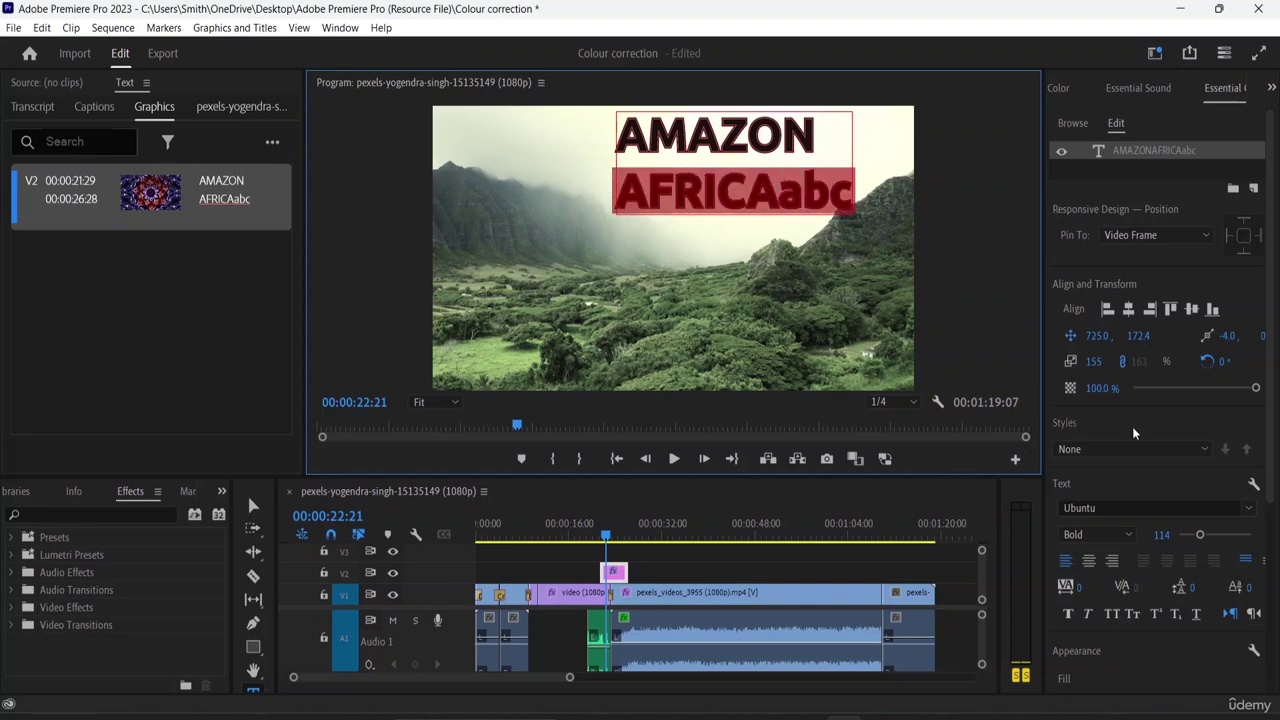
left_click(1112, 614)
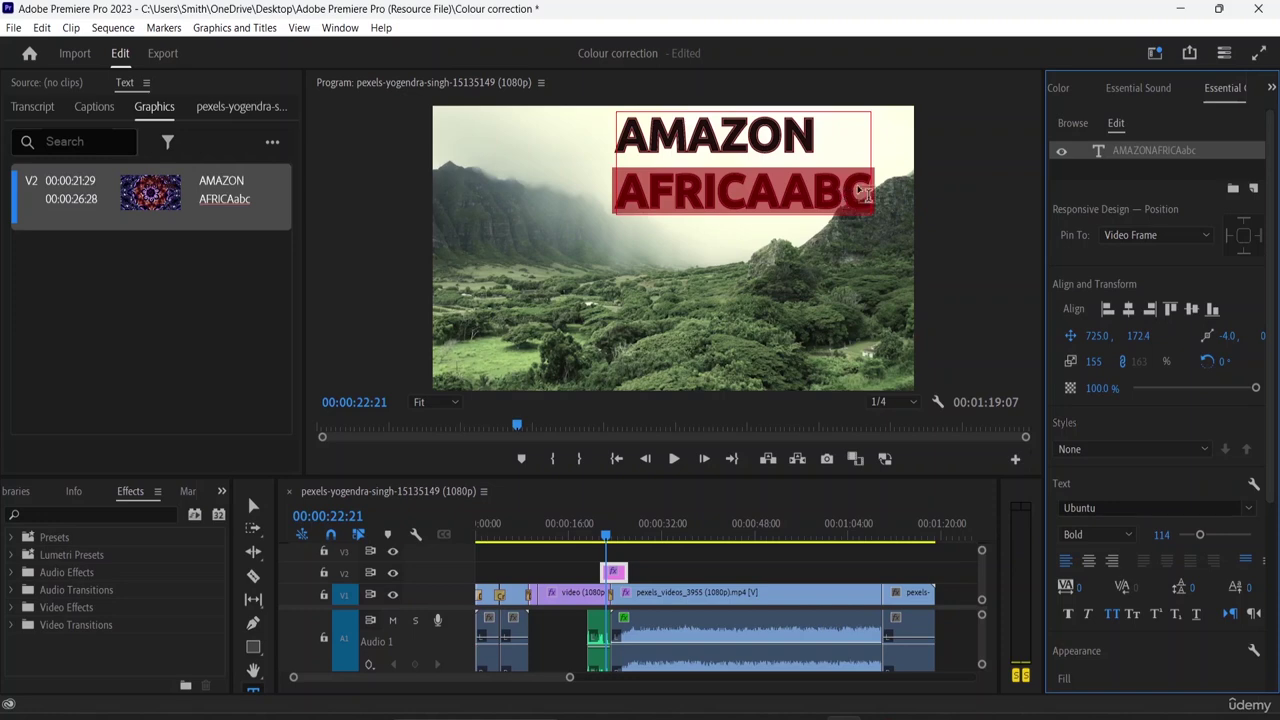
left_click(1132, 614)
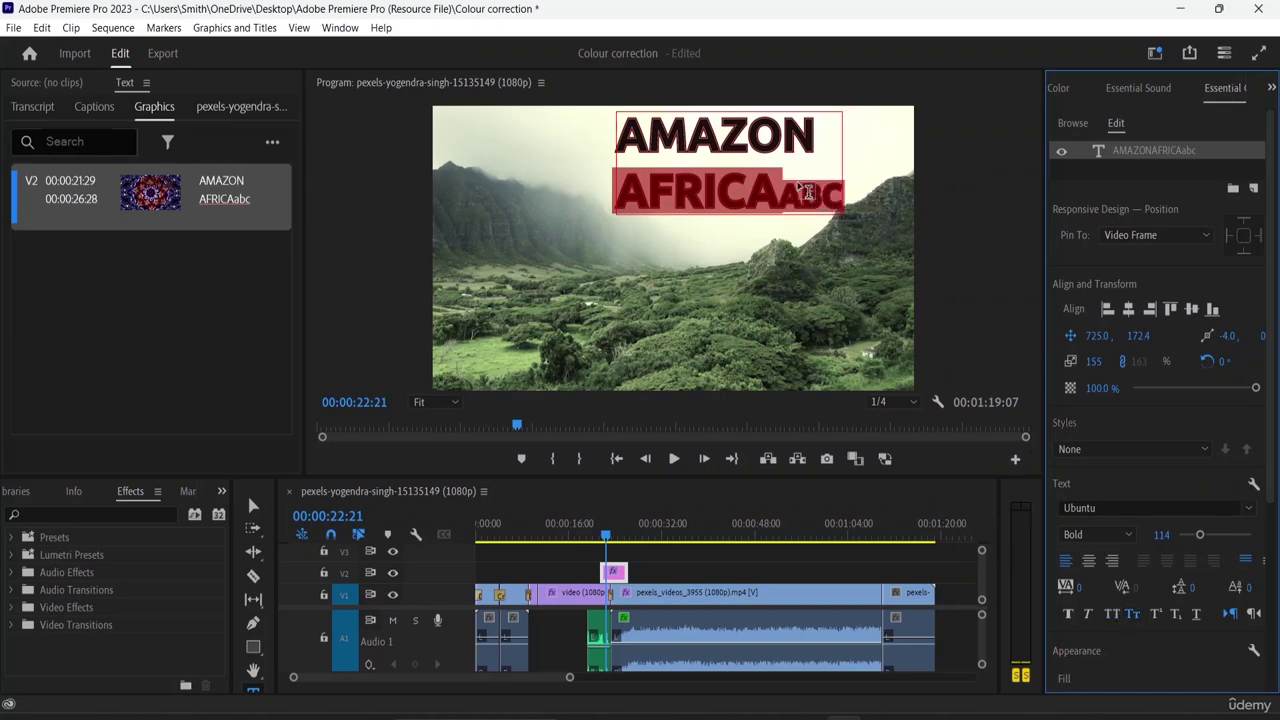
left_click(1155, 616)
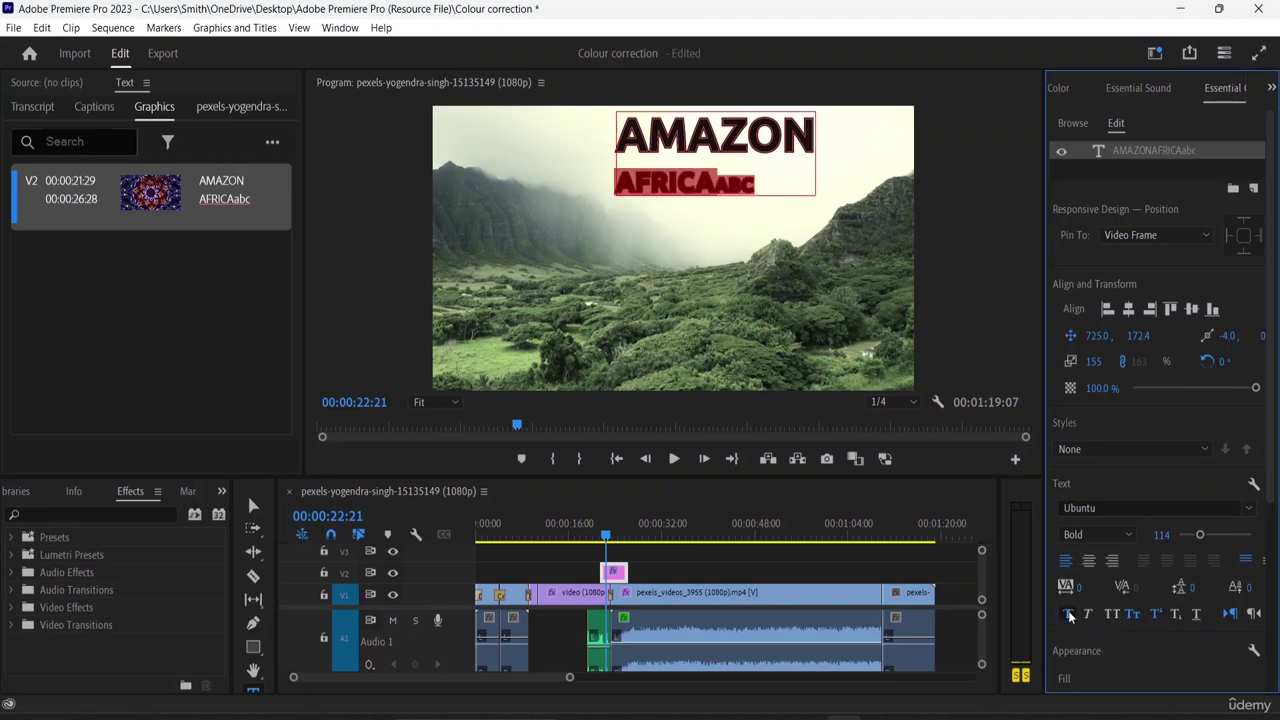
left_click(1135, 617)
left_click(1135, 617)
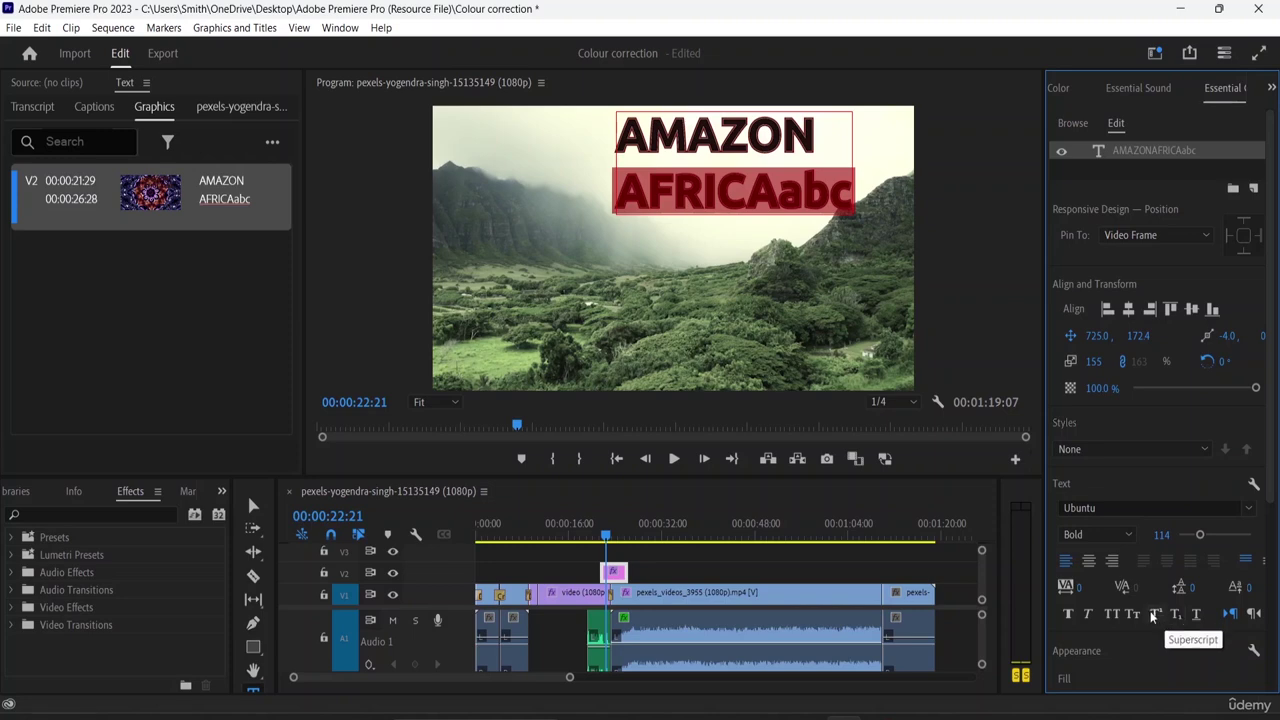
- Try right-to-left typing on the title, restore left-to-right, and delete the letters abc after AFRICA
left_click(1254, 615)
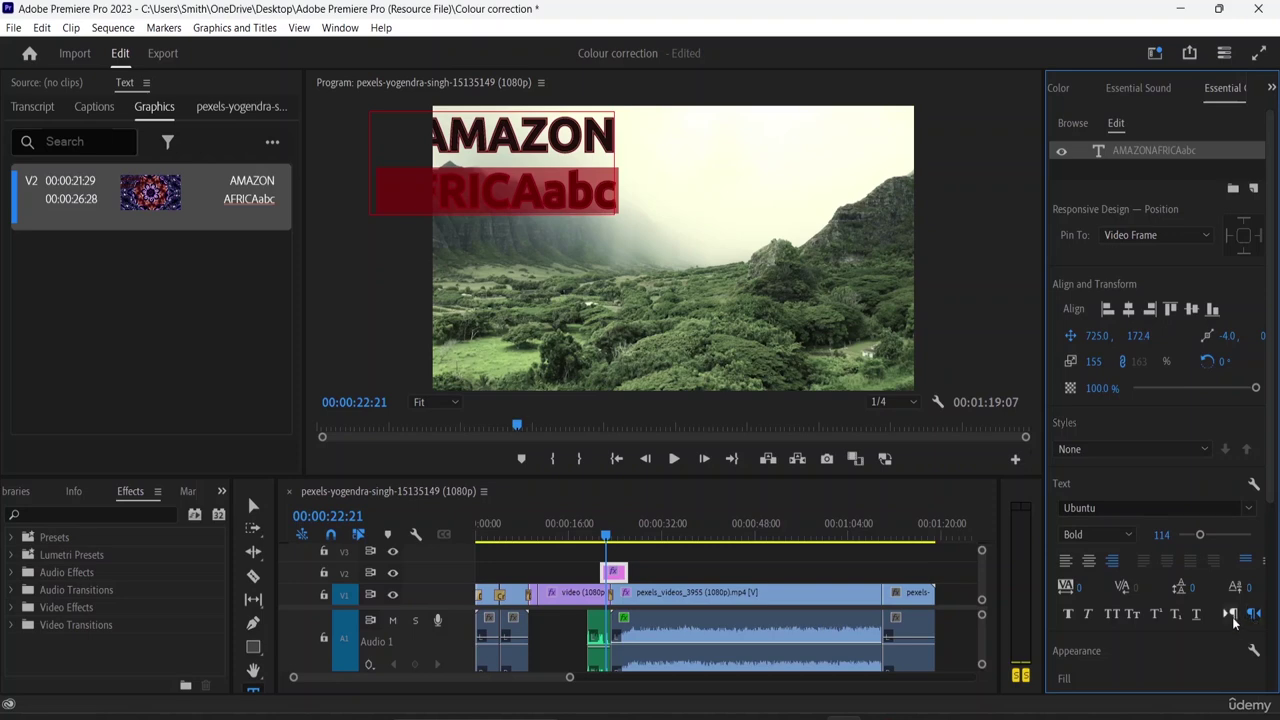
left_click(1231, 614)
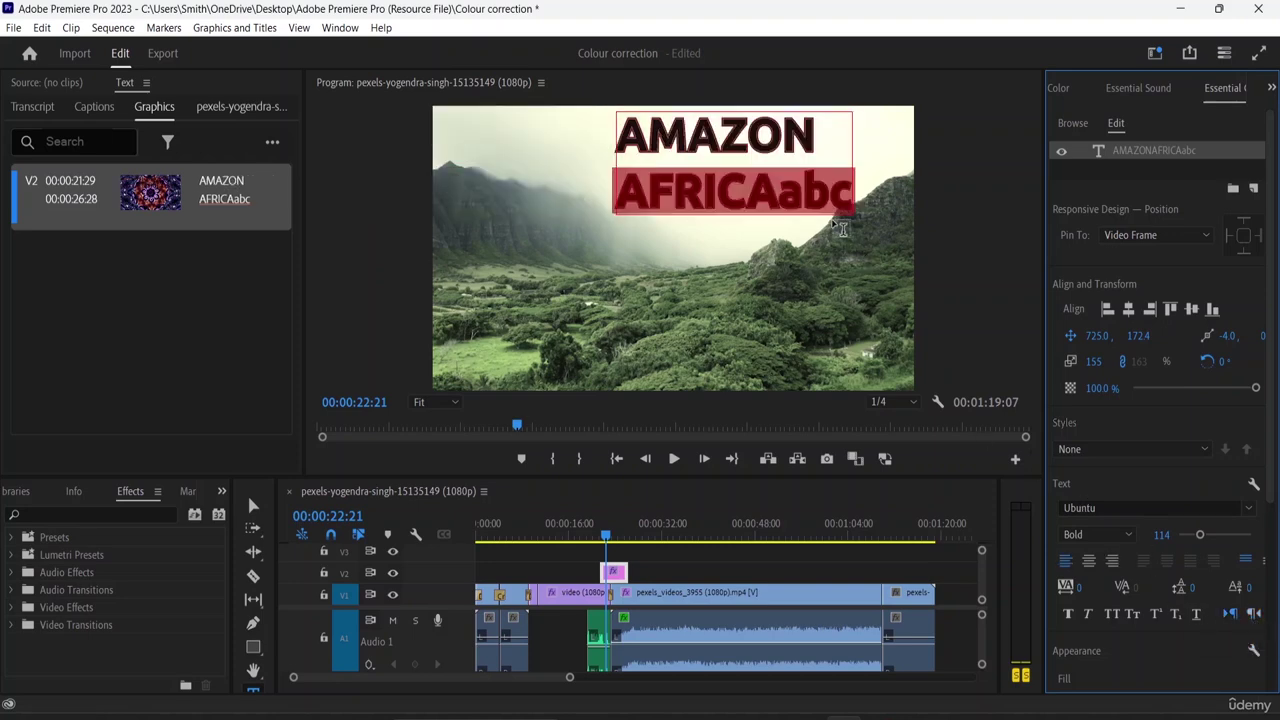
left_click(858, 208)
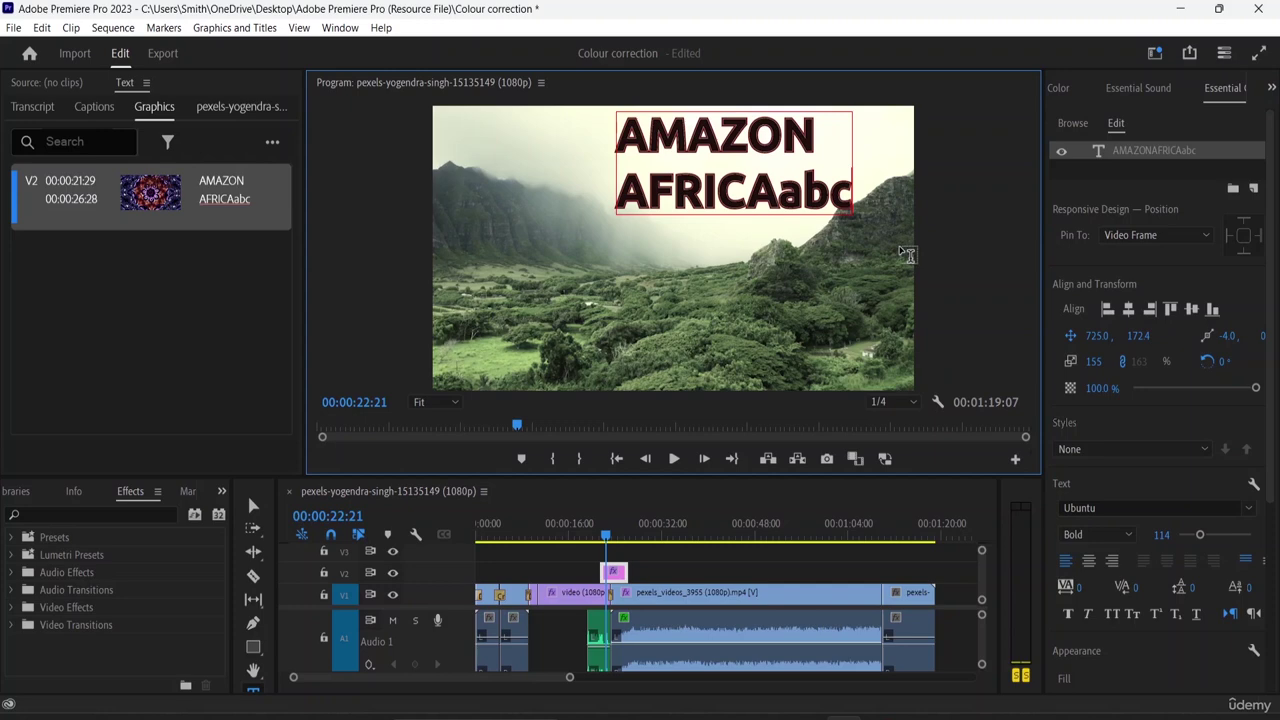
key("BackSpace")
key("BackSpace")
key("BackSpace")
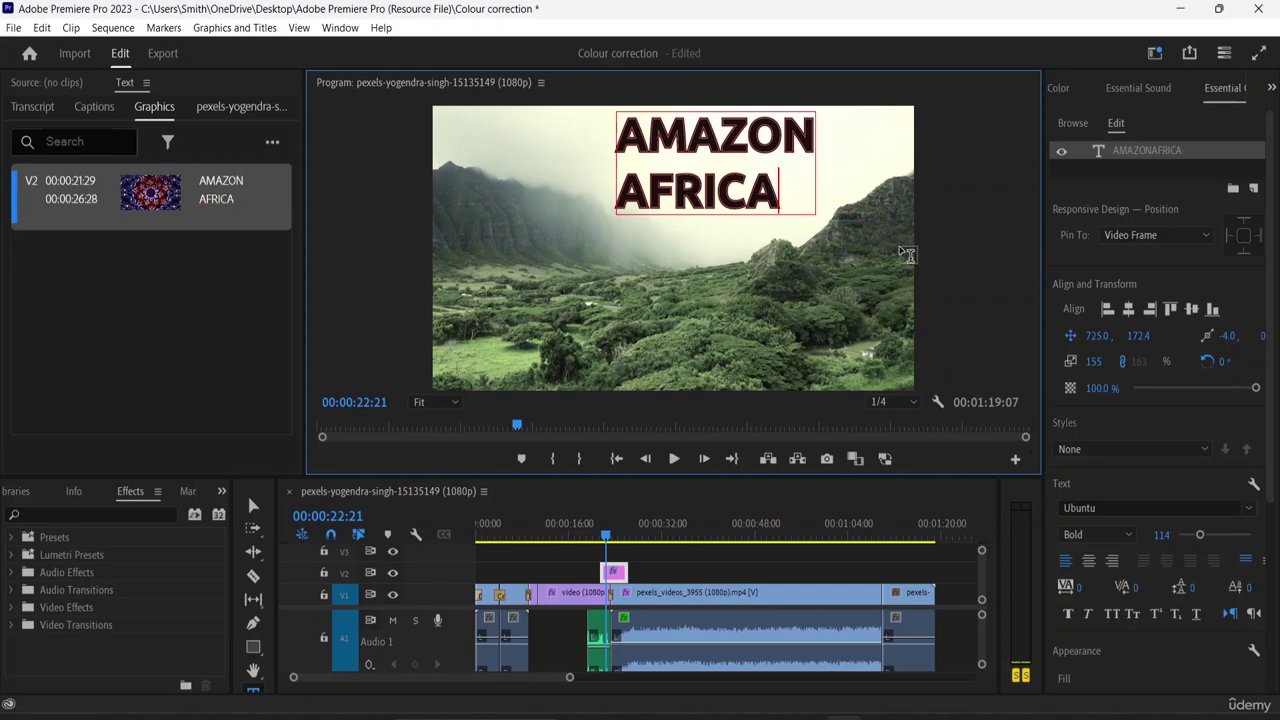
- Center-align both lines of the AMAZON AFRICA title text
left_click_drag(782, 195, 616, 130)
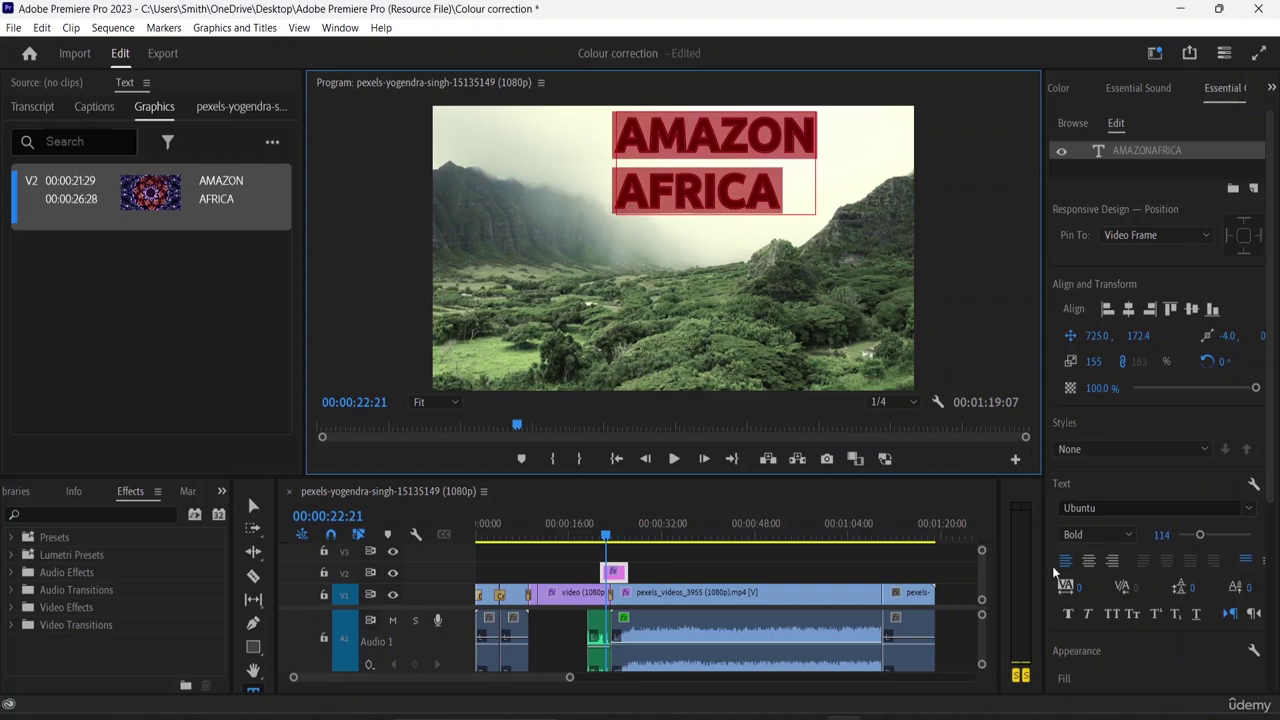
left_click(1089, 561)
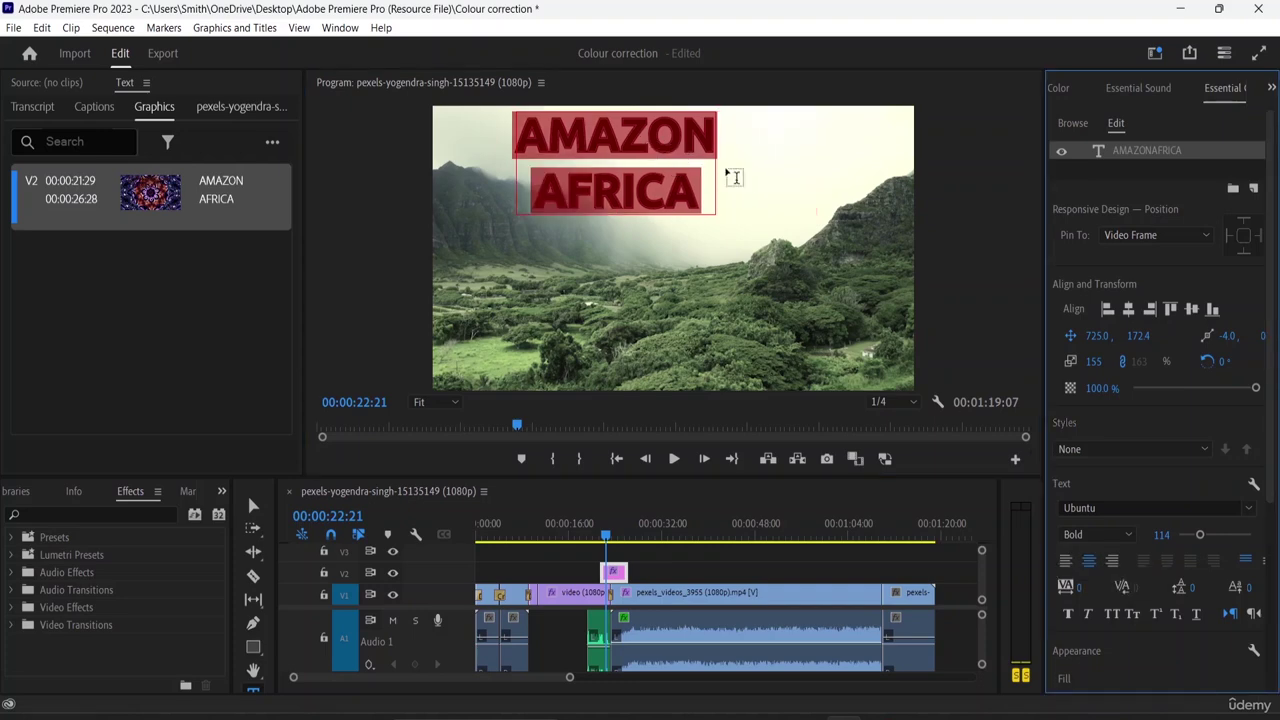
left_click(713, 175)
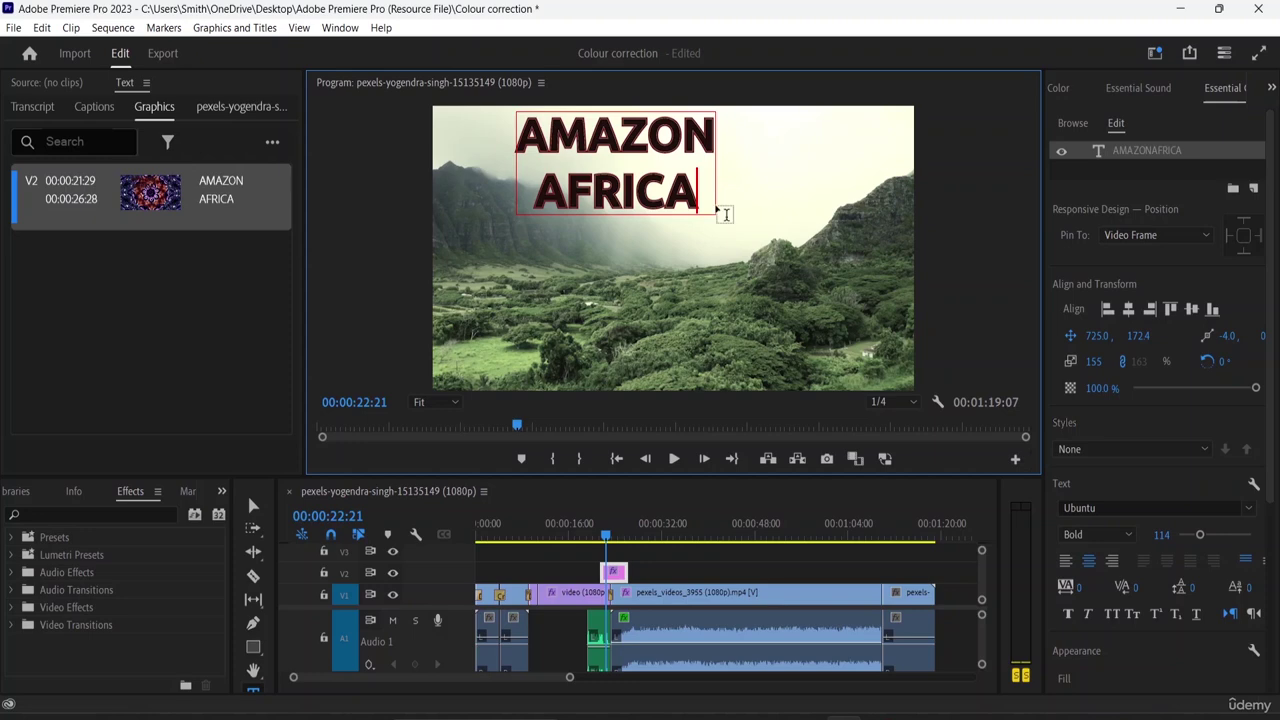
left_click(725, 214)
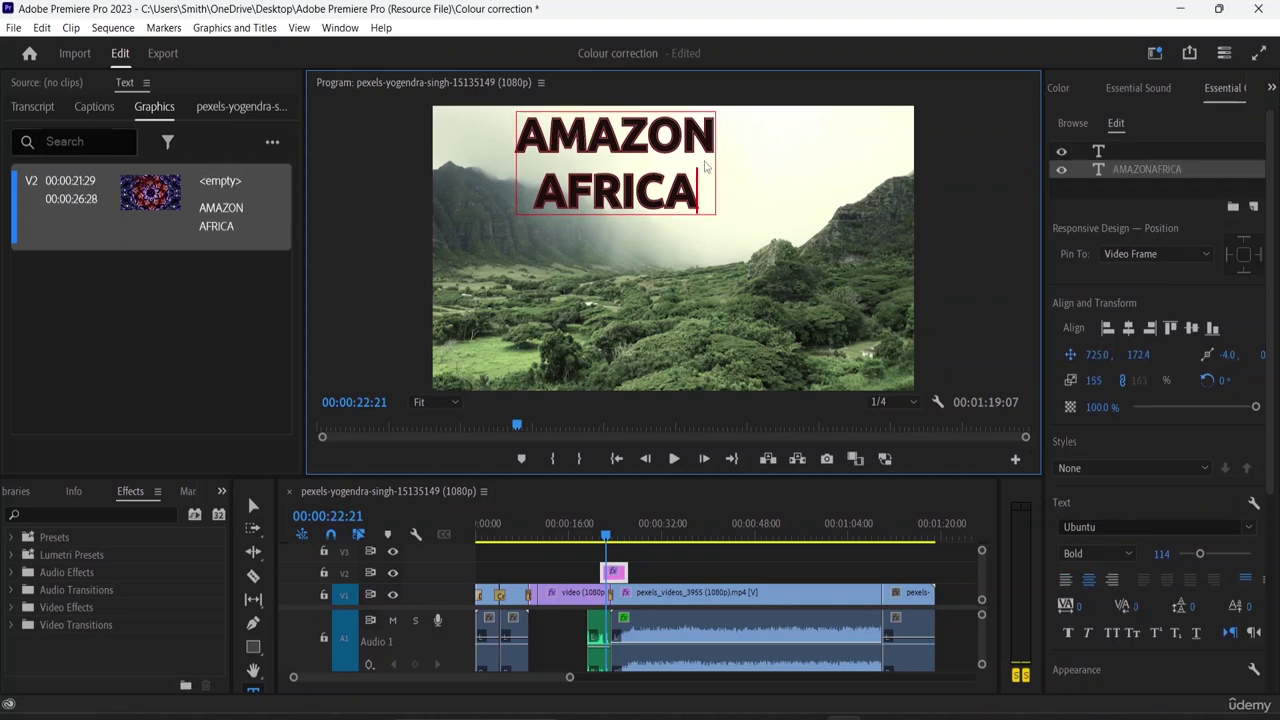
left_click(770, 175)
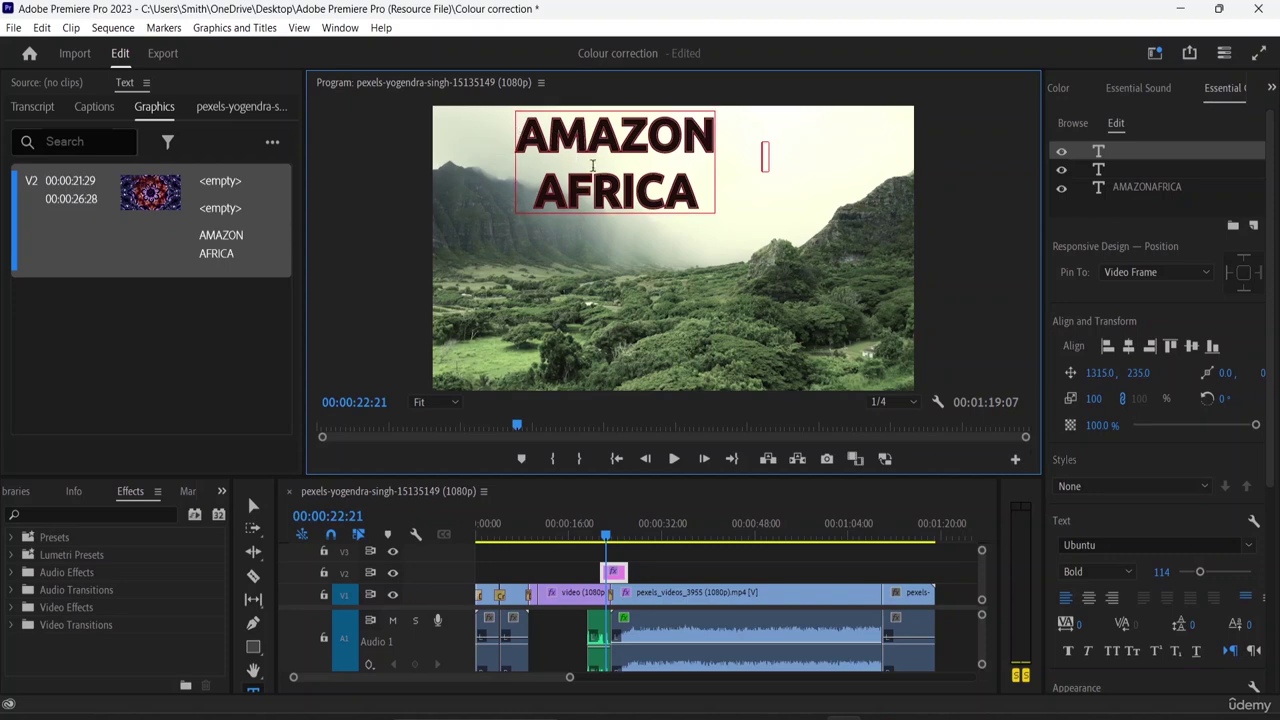
- Delete the selected stray empty text layer with the Selection tool, and move the AMAZON AFRICA title to about 963.9, 175.4
left_click(254, 504)
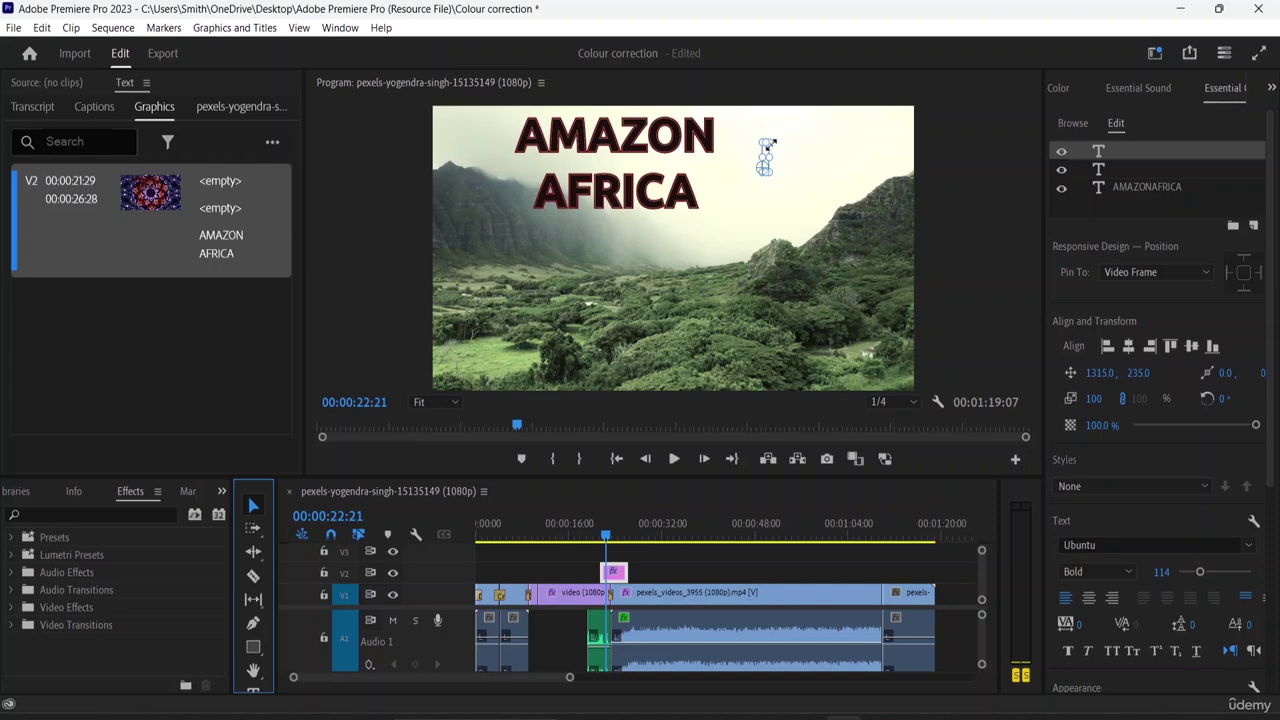
left_click(764, 160)
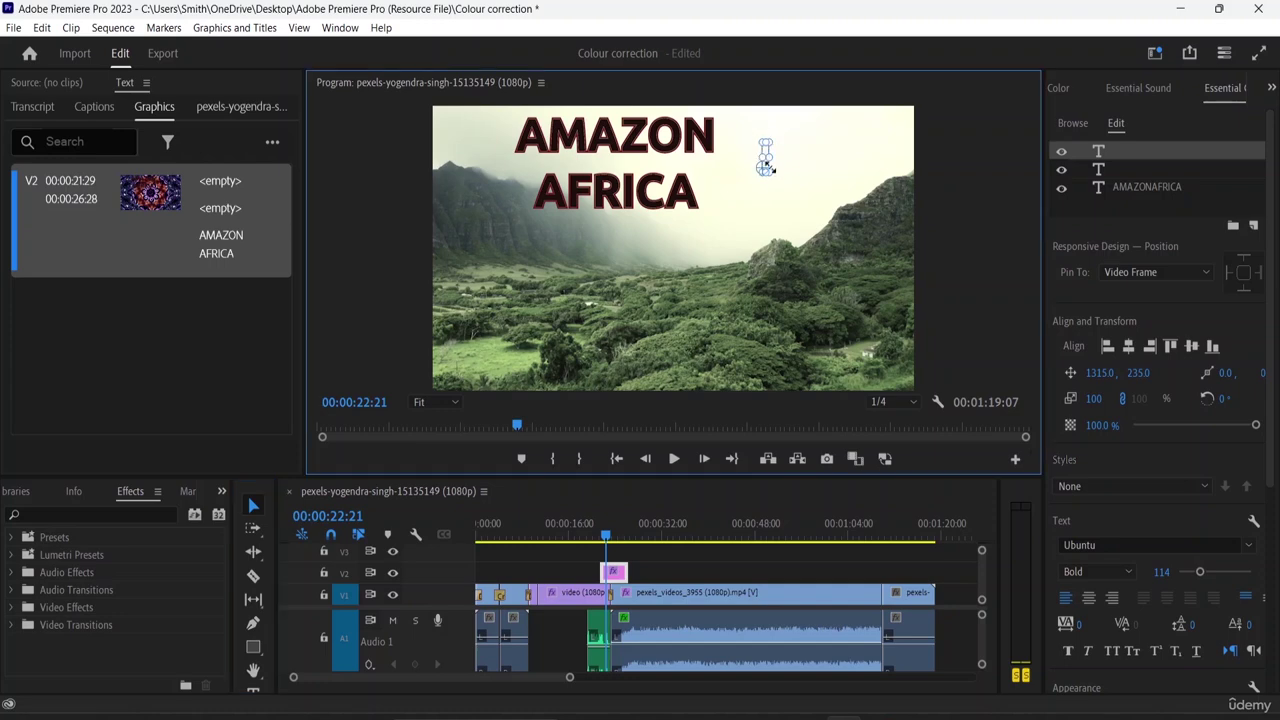
left_click_drag(769, 149, 771, 181)
key("Delete")
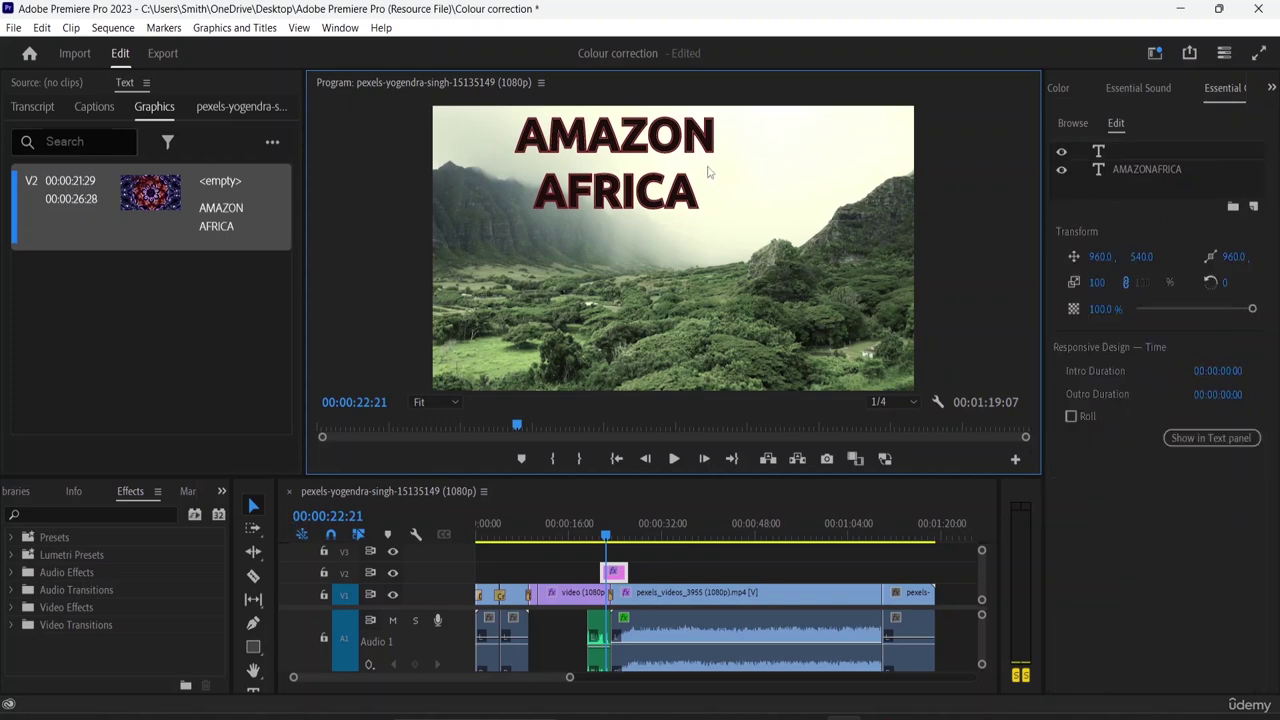
left_click(684, 165)
left_click_drag(684, 165, 744, 167)
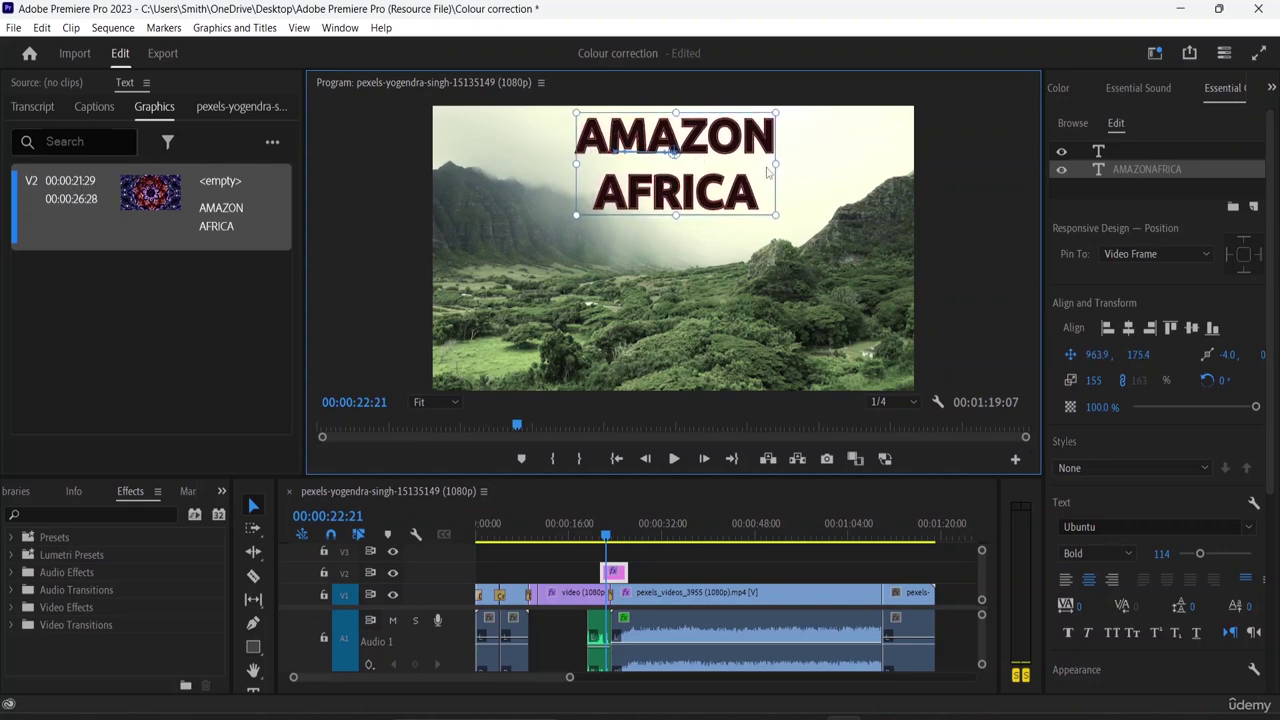
- Enable the AMAZON AFRICA title's background and set its color to a near-black shade
scroll(1149, 592, "down", 5)
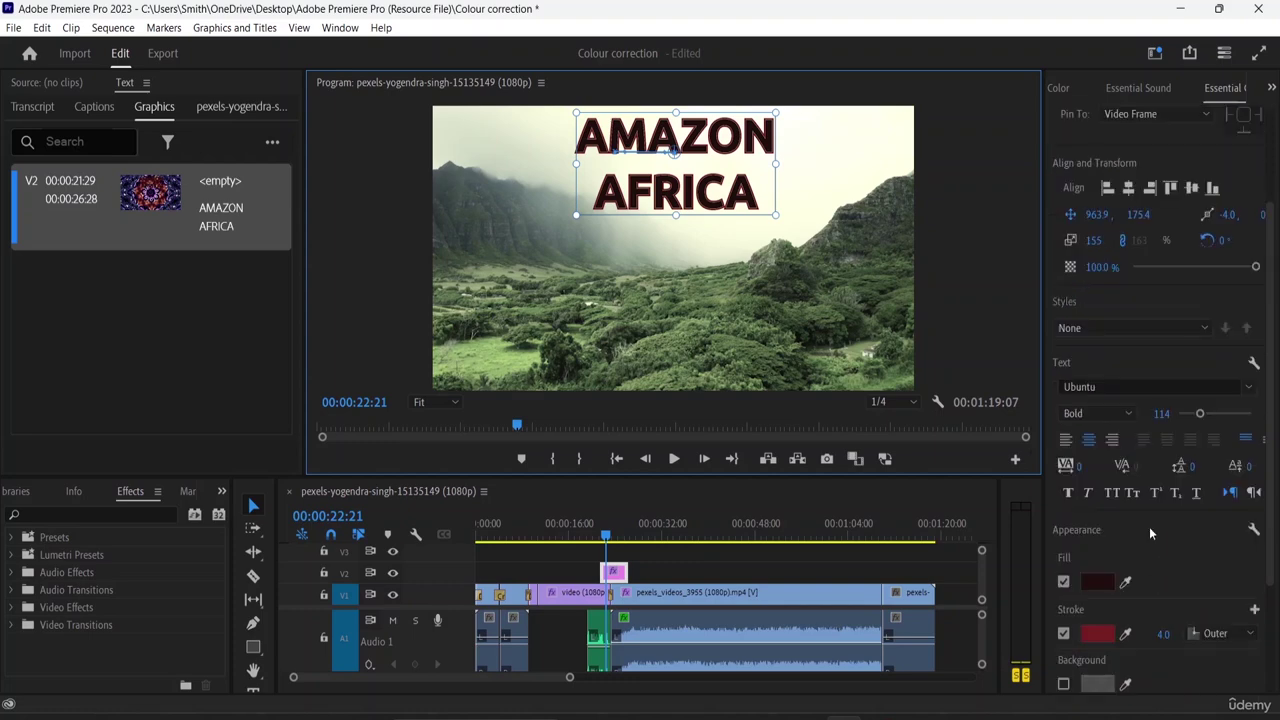
left_click(1102, 545)
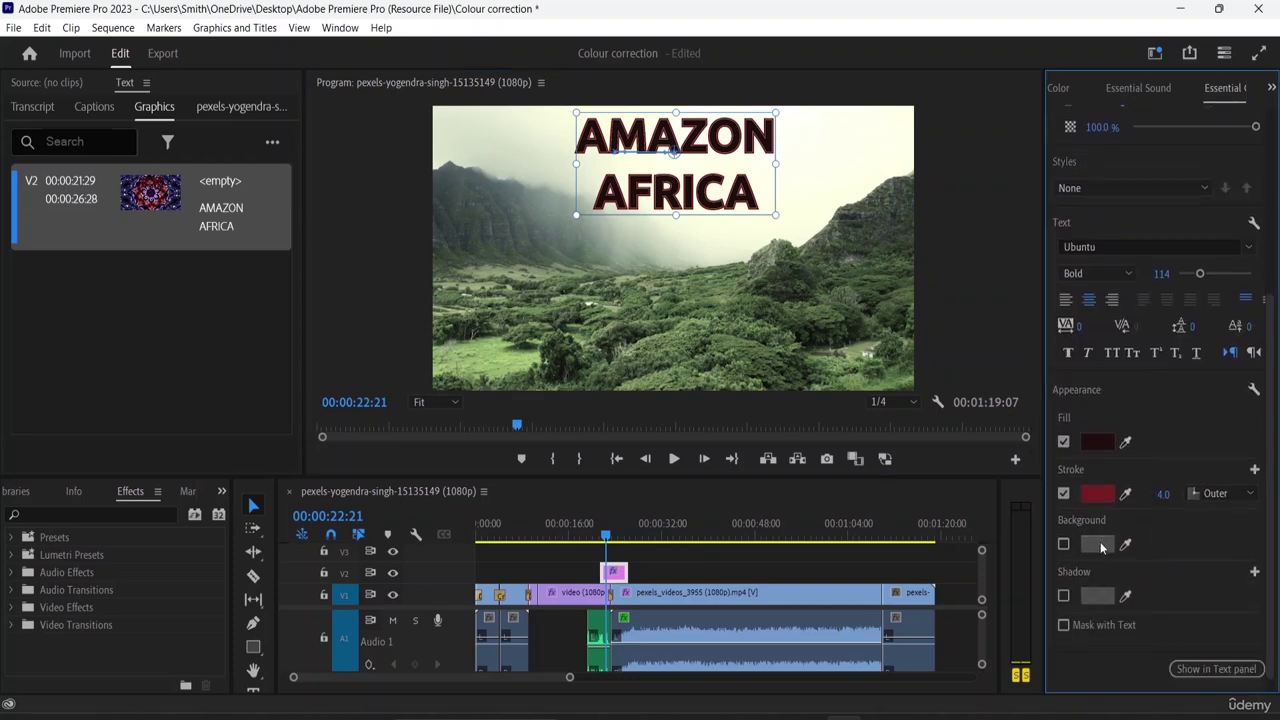
left_click(1063, 545)
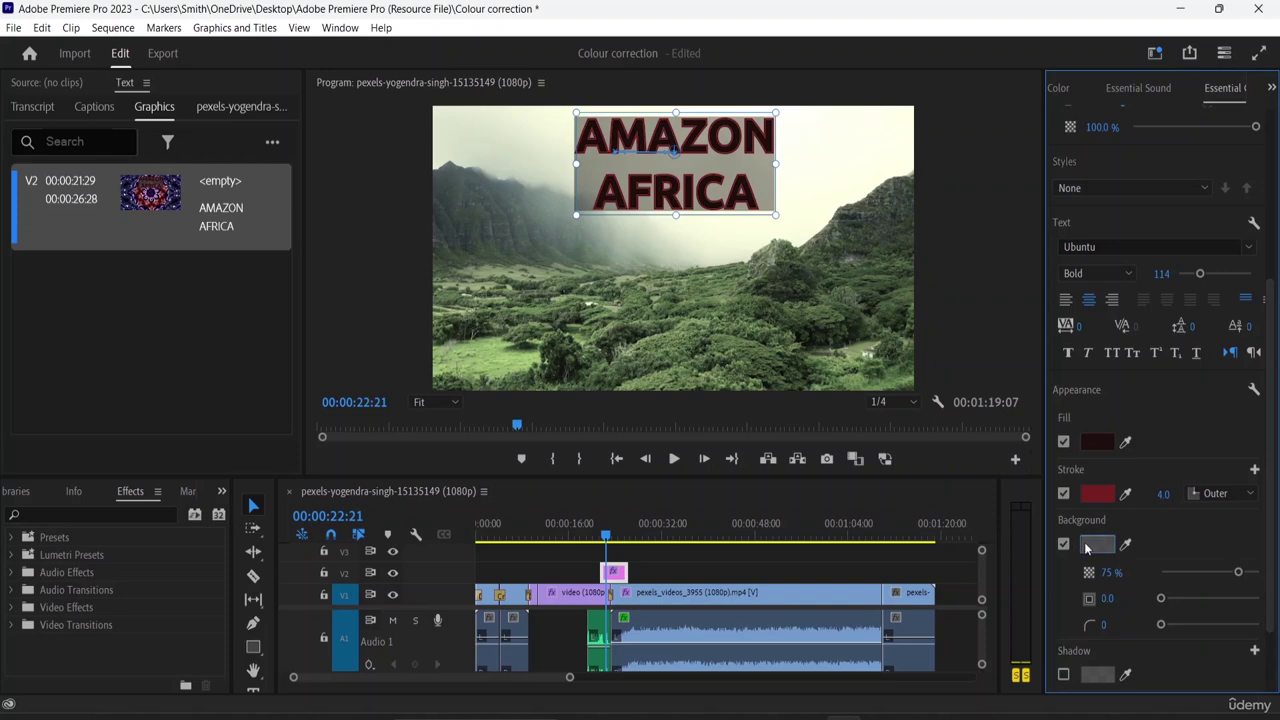
left_click(1101, 546)
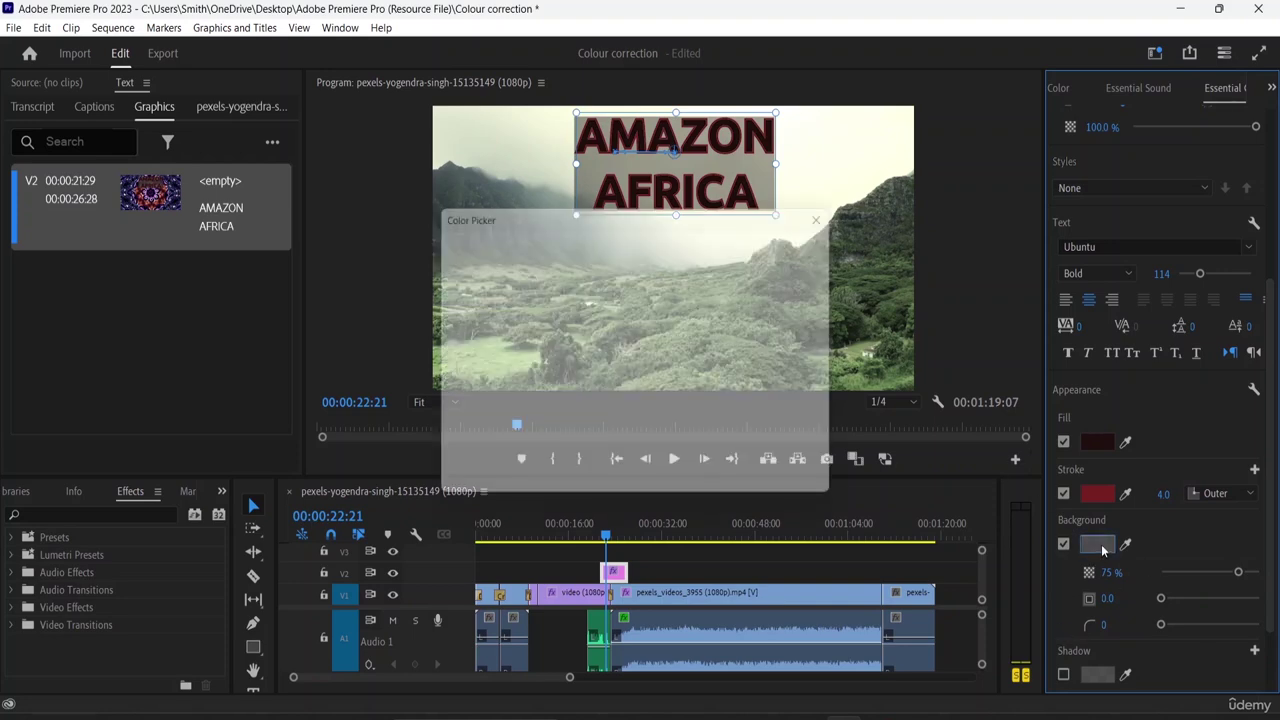
left_click(440, 290)
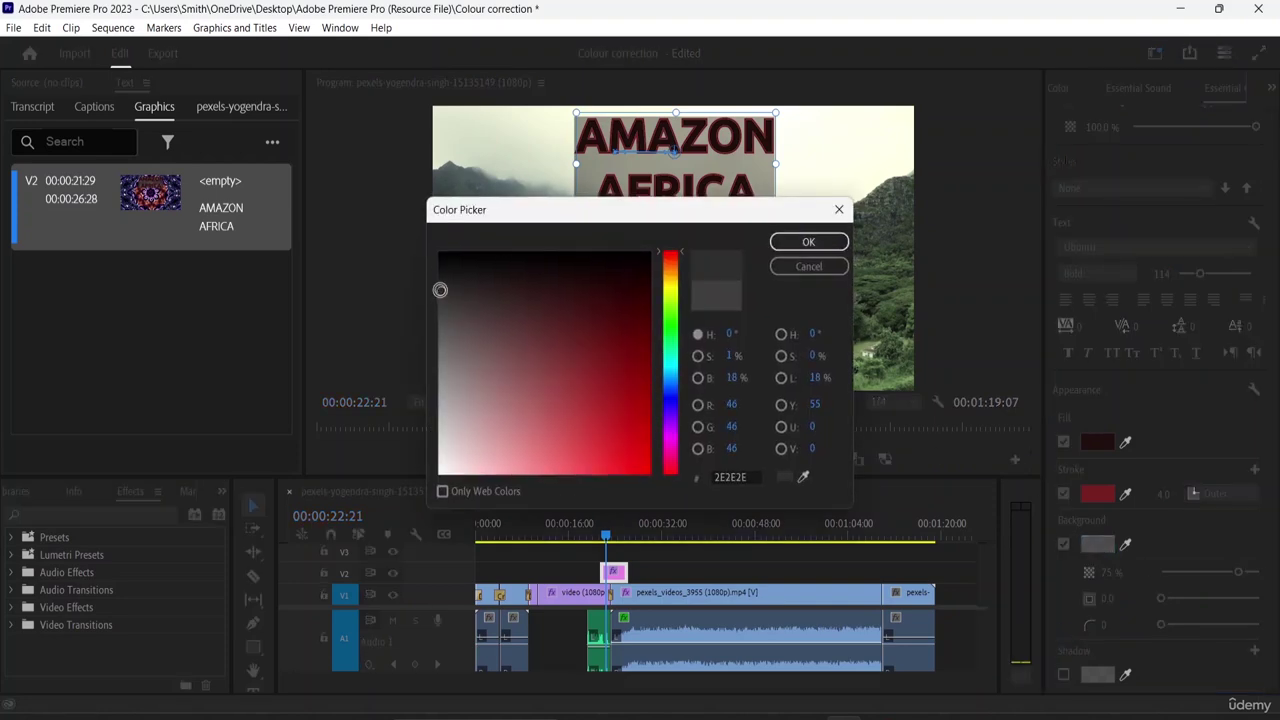
mouse_move(440, 290)
left_mouse_down()
mouse_move(437, 260)
mouse_move(503, 257)
left_mouse_up()
left_click(806, 242)
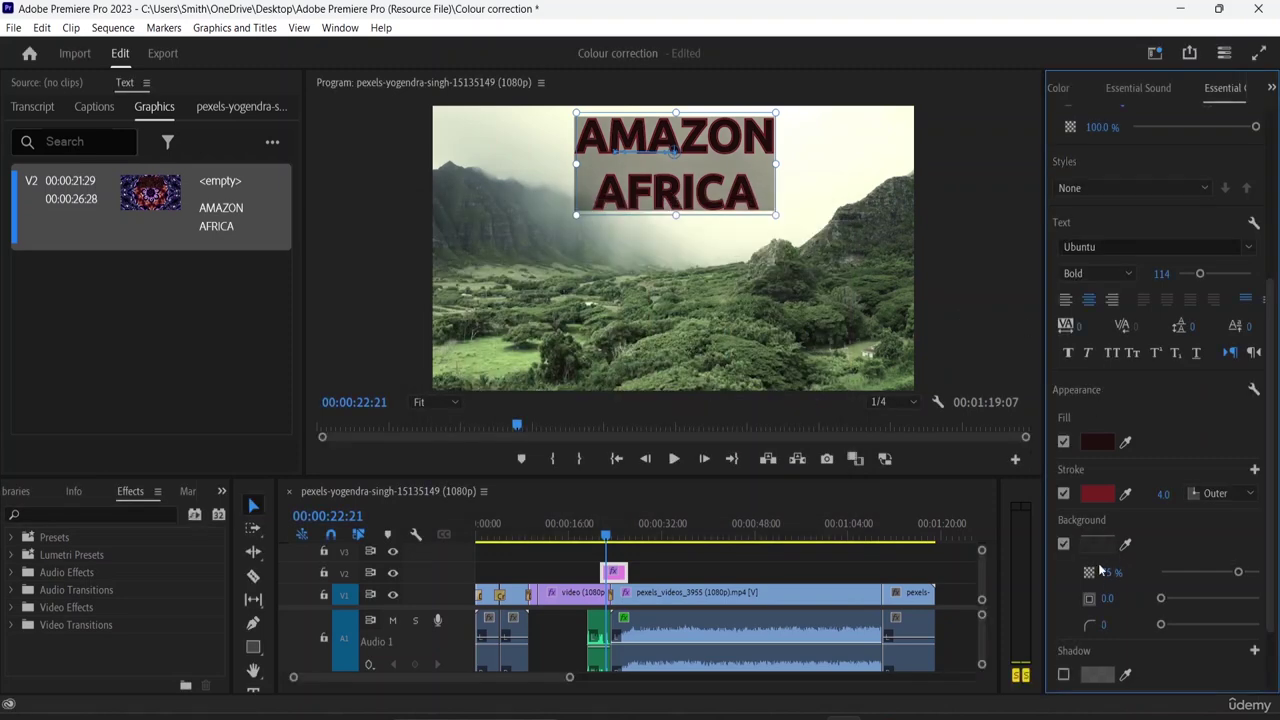
- Set the title background's opacity to 88%, size to 47.9 and corner radius to 45, and move the title to about 983.9, 165.4
left_click_drag(1239, 575, 1258, 586)
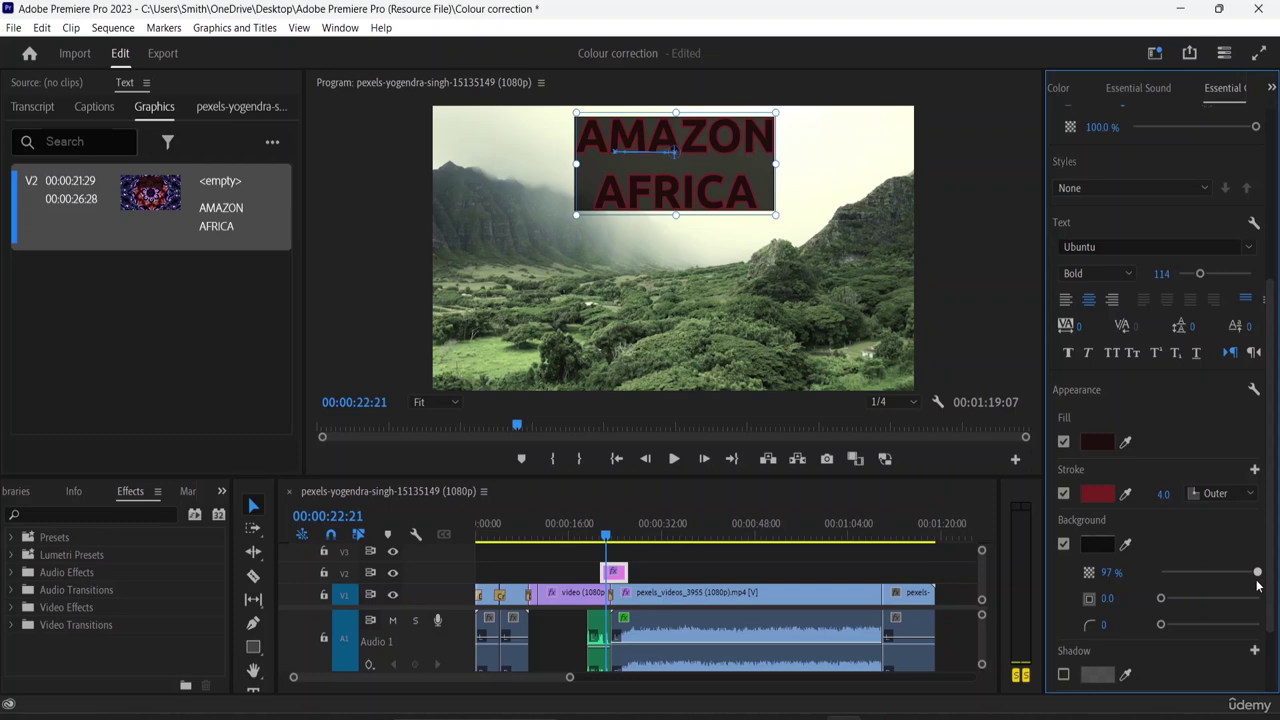
left_click_drag(1163, 597, 1196, 604)
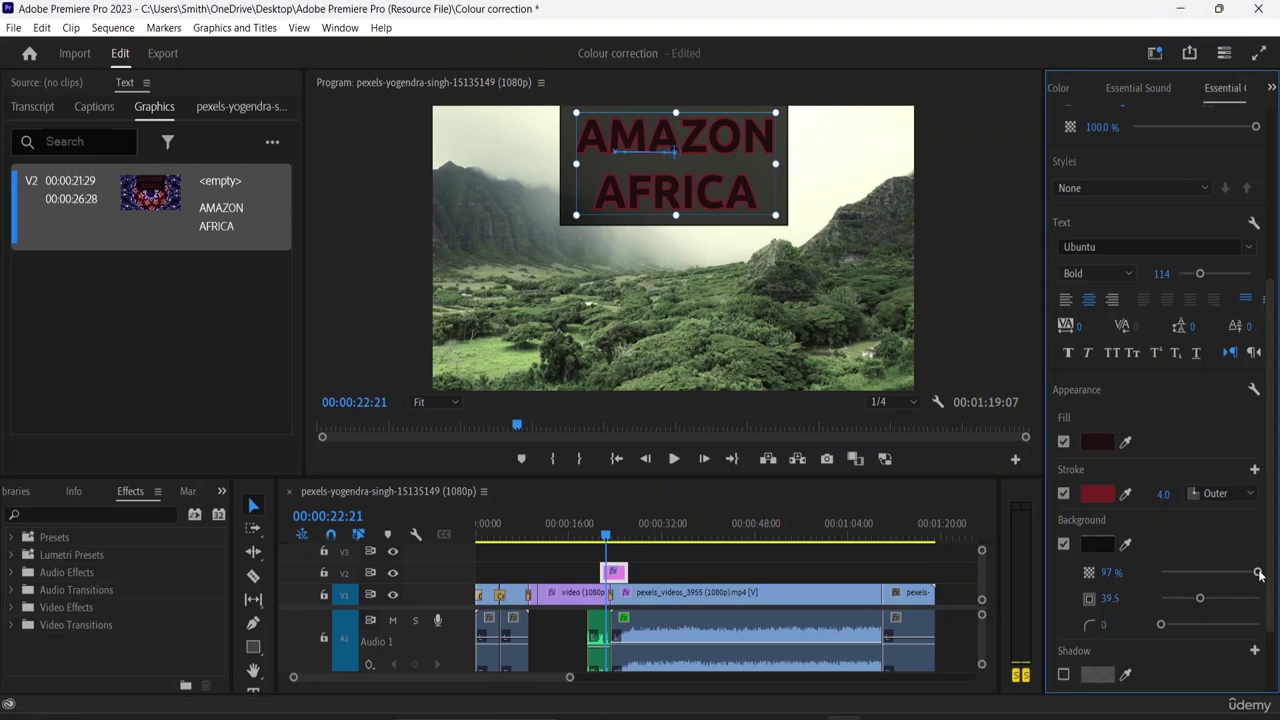
left_click_drag(1257, 573, 1248, 573)
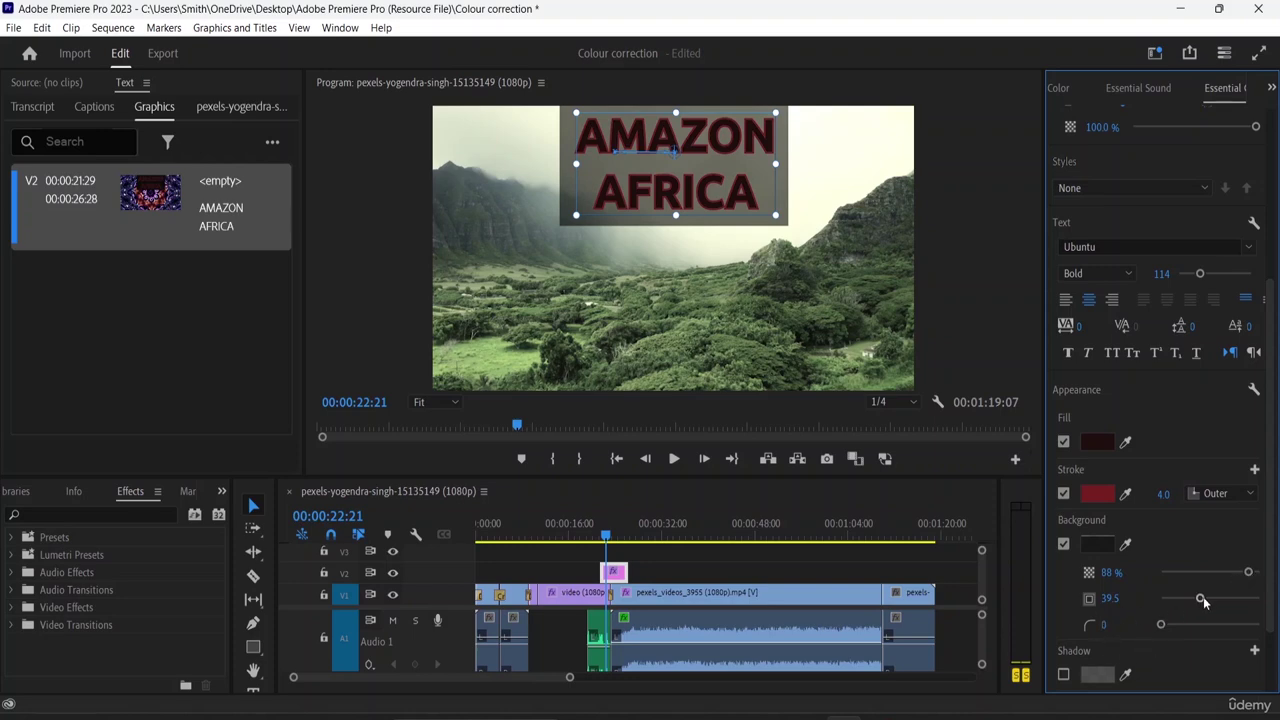
mouse_move(1203, 597)
left_mouse_down()
mouse_move(1185, 597)
mouse_move(1206, 601)
left_mouse_up()
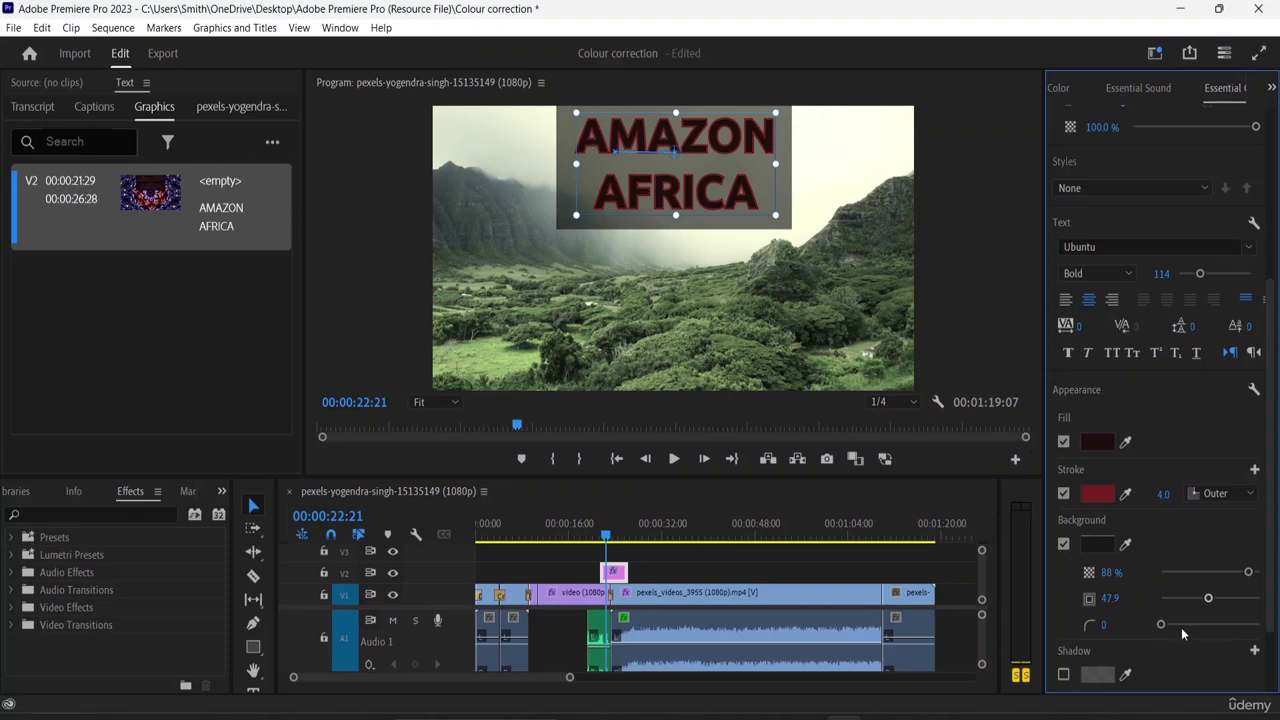
left_click_drag(1170, 631, 1206, 637)
left_click_drag(704, 158, 710, 157)
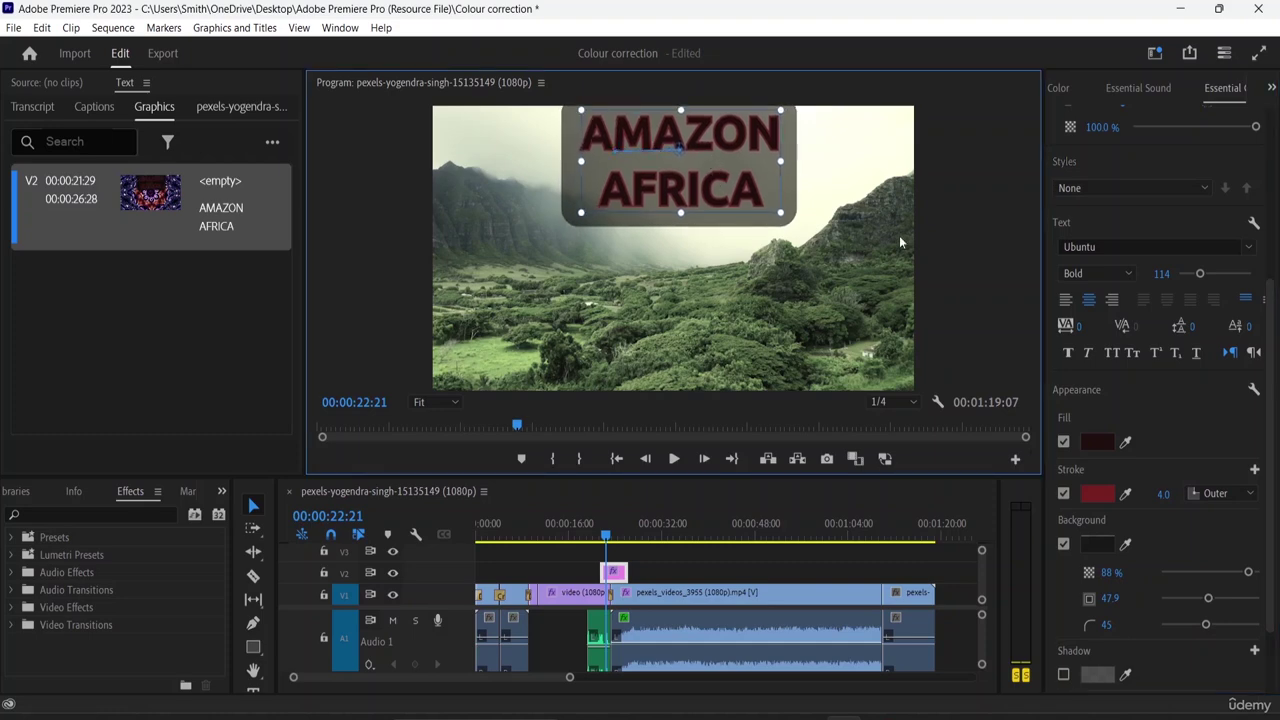
- Move the title graphic clip earlier on V2 and extend it to span 00:00:10:50 to 00:00:33:11
scroll(1165, 595, "down", 3)
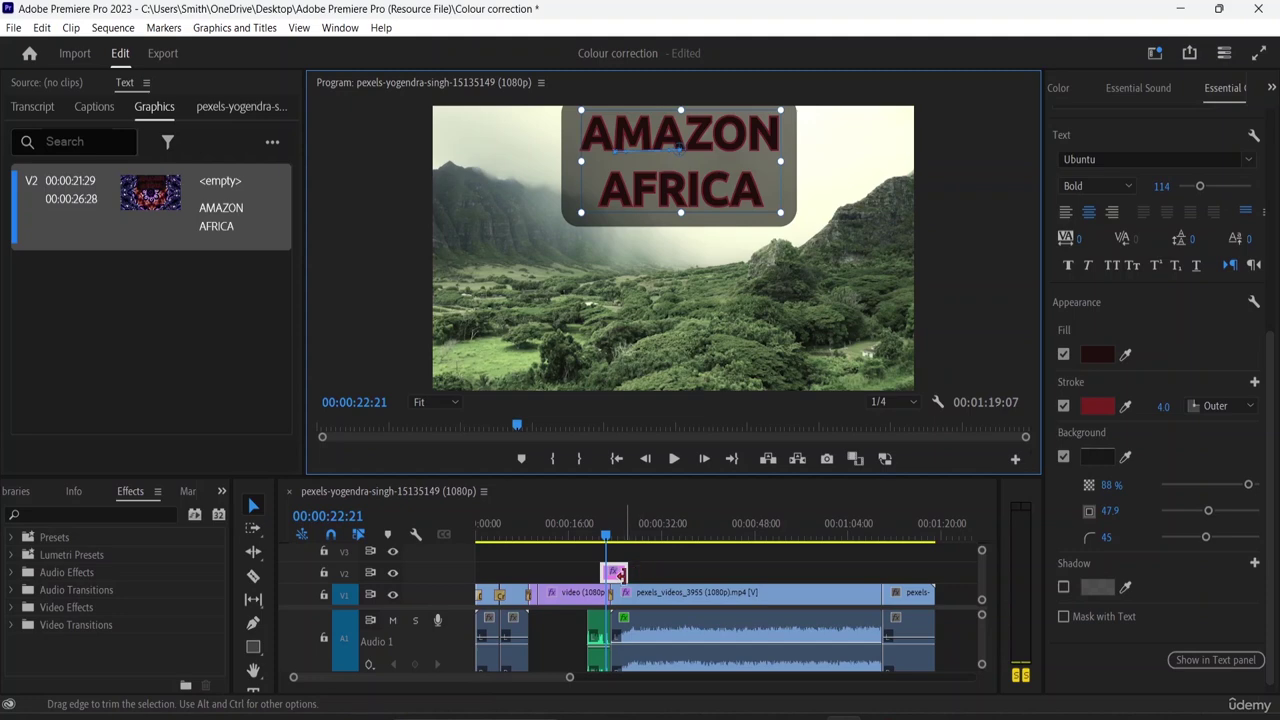
left_click_drag(617, 574, 535, 571)
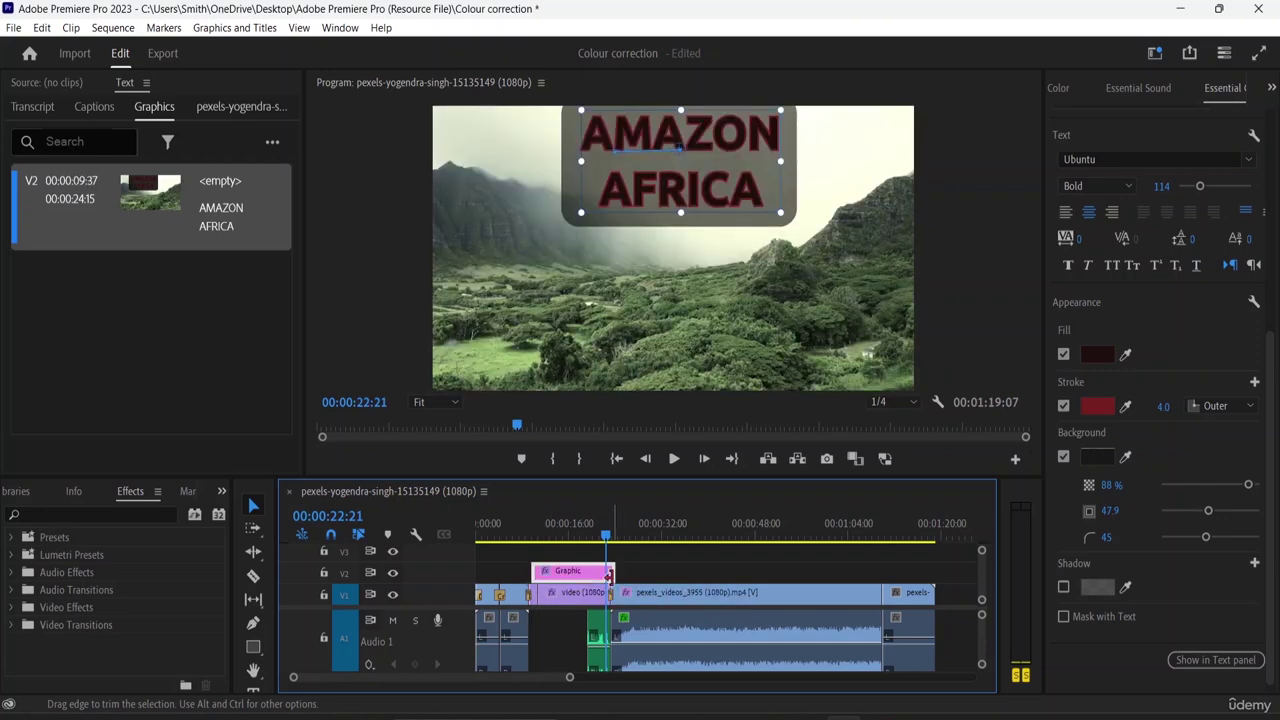
mouse_move(622, 571)
left_mouse_down()
mouse_move(683, 575)
mouse_move(628, 577)
mouse_move(645, 575)
left_mouse_up()
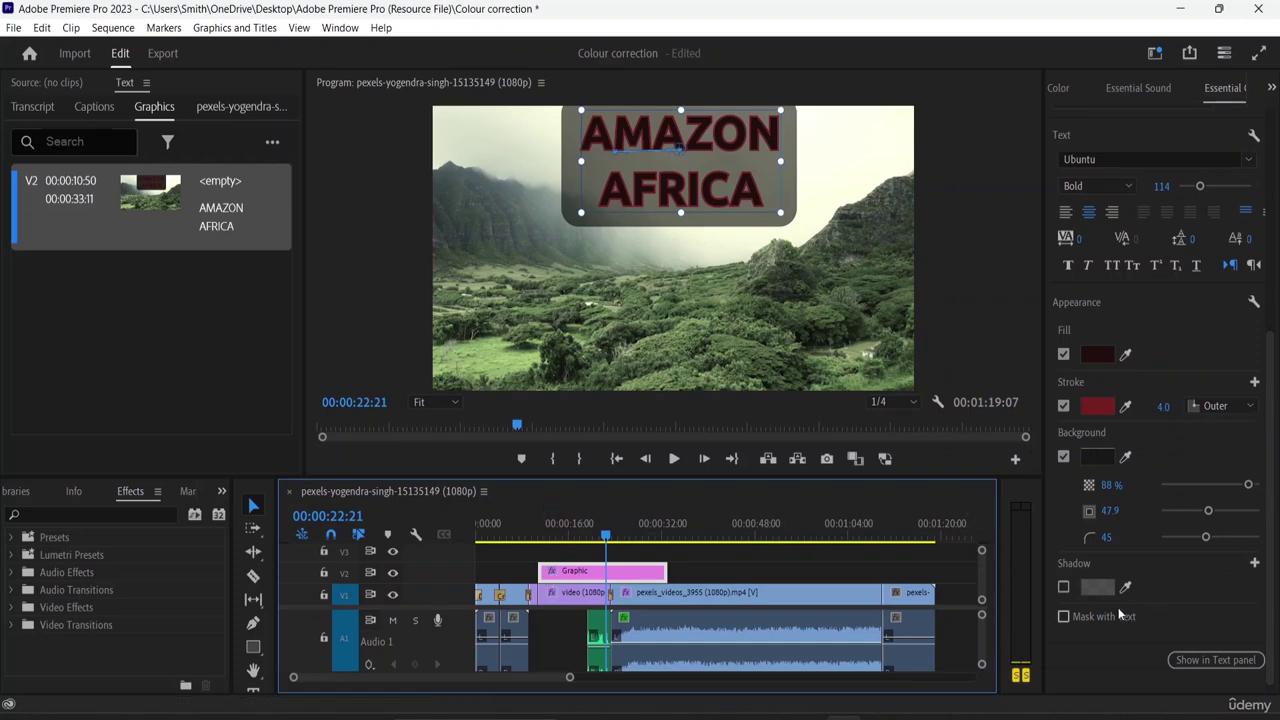
- Enable a shadow on the AMAZON AFRICA title and set its color to the pale pink BEA3A3
left_click(1064, 588)
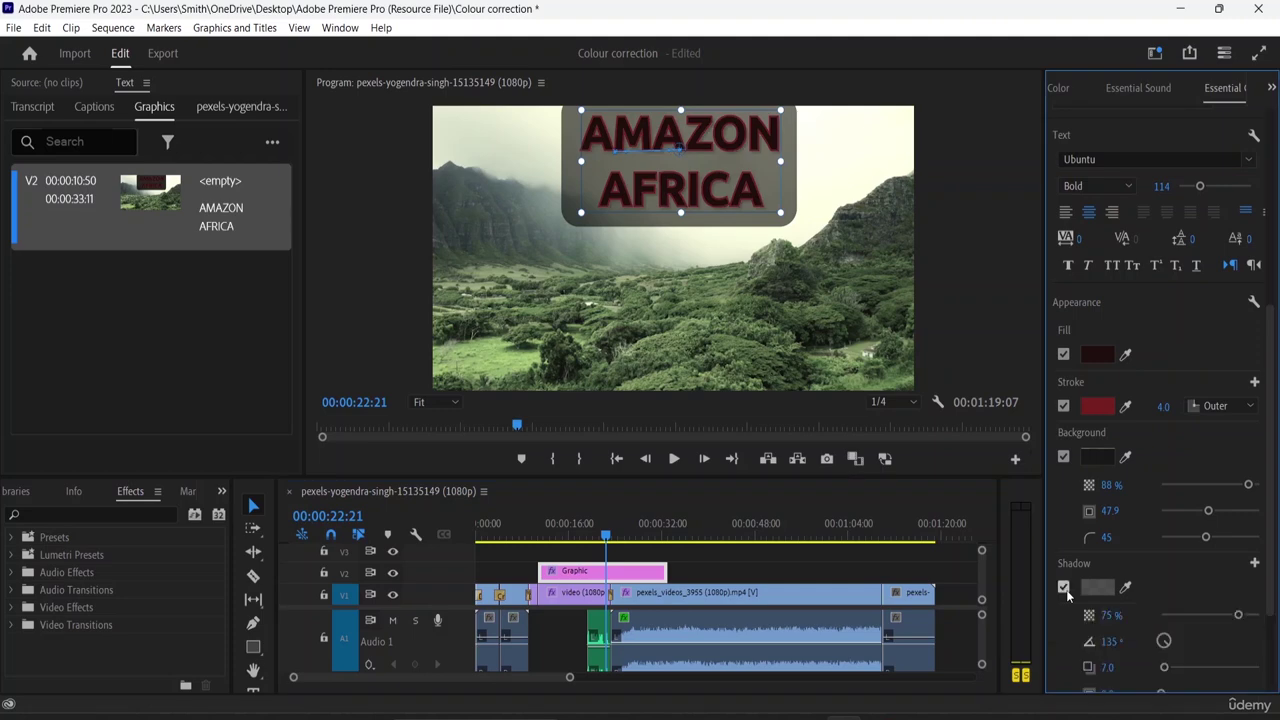
scroll(1130, 599, "down", 2)
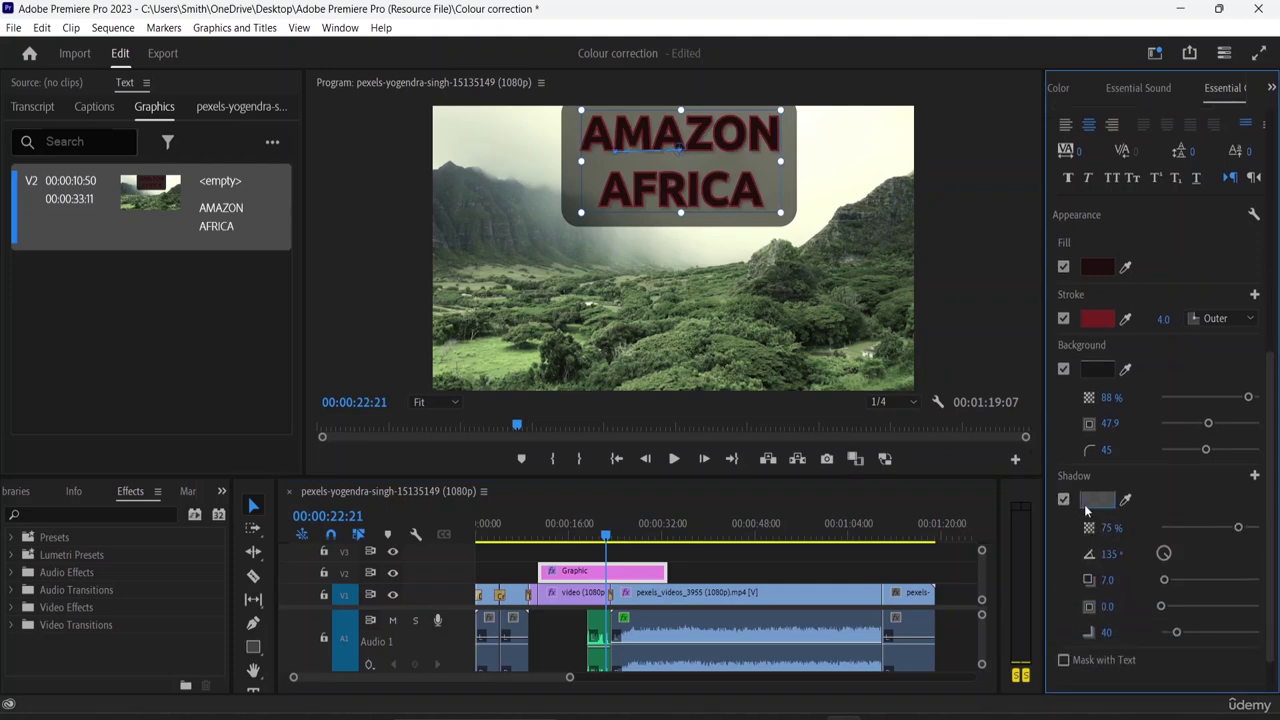
left_click(1097, 500)
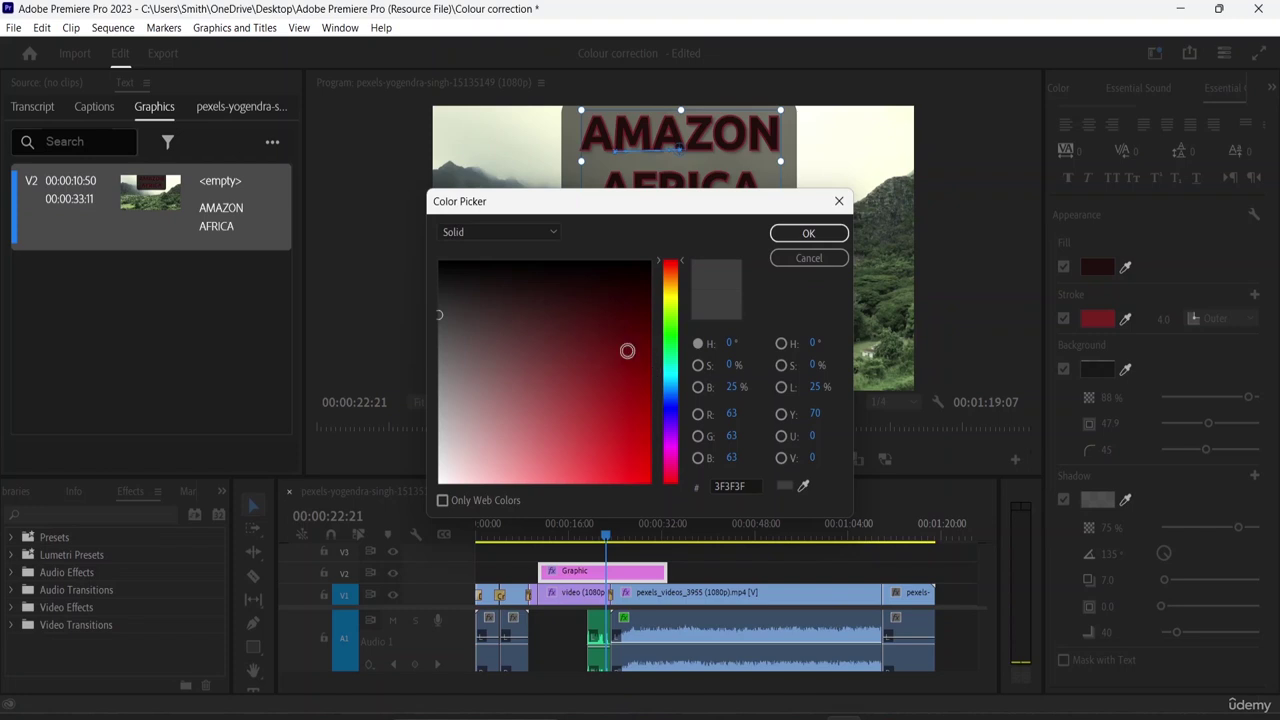
left_click_drag(440, 314, 467, 426)
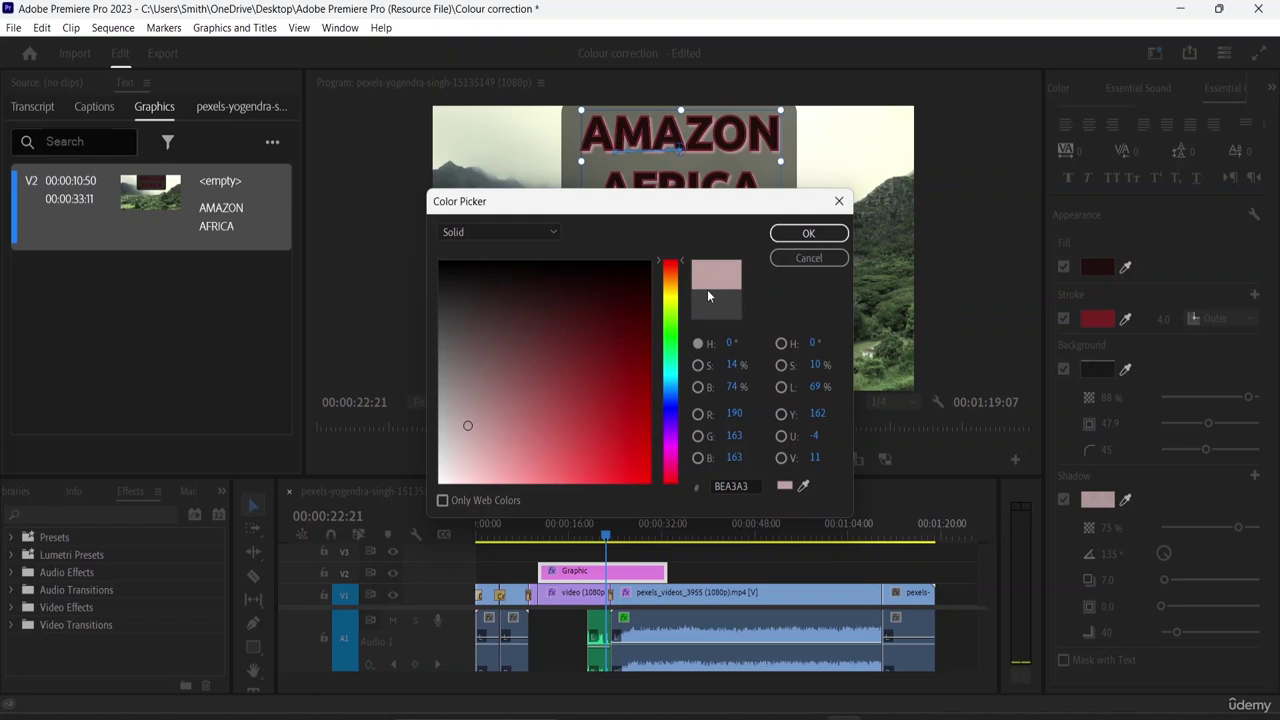
left_click(808, 234)
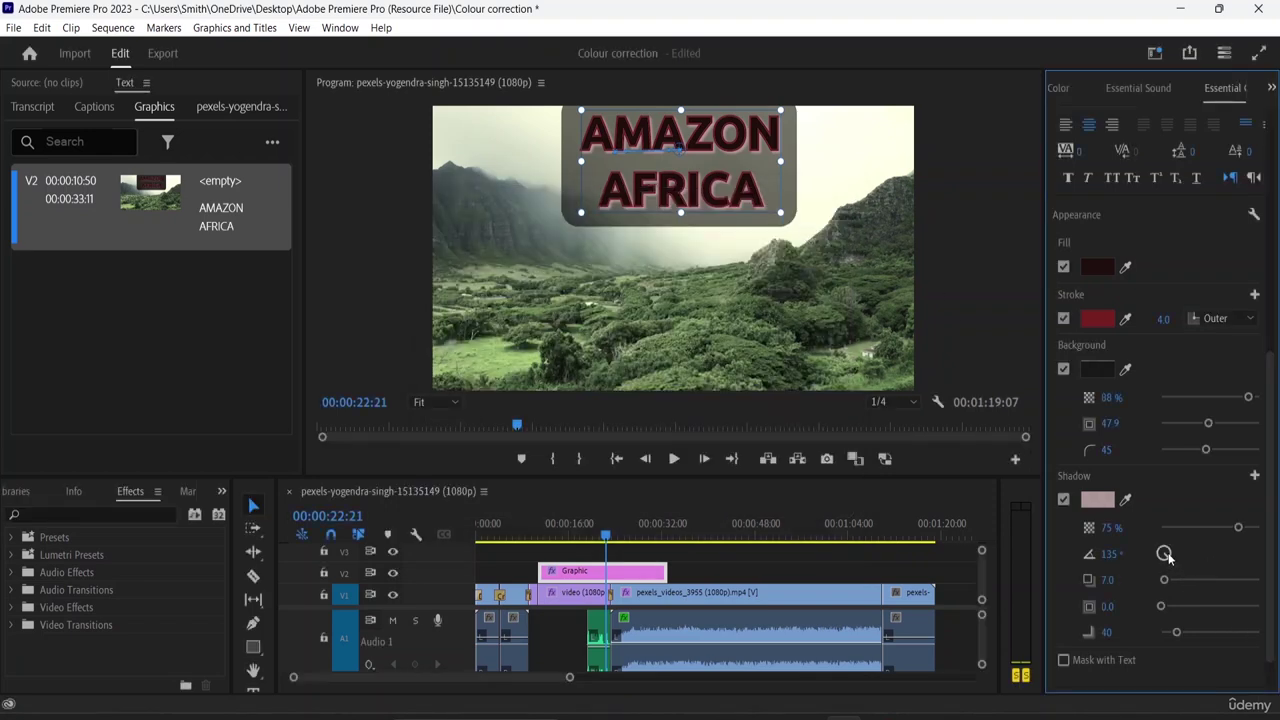
- Set the title shadow's opacity to 63%, angle to 132°, distance to 25.2, size to 0.0 and blur to 38
left_click_drag(1168, 557, 1166, 557)
mouse_move(1238, 527)
left_mouse_down()
mouse_move(1204, 535)
mouse_move(1239, 528)
left_mouse_up()
left_click_drag(1174, 579, 1175, 579)
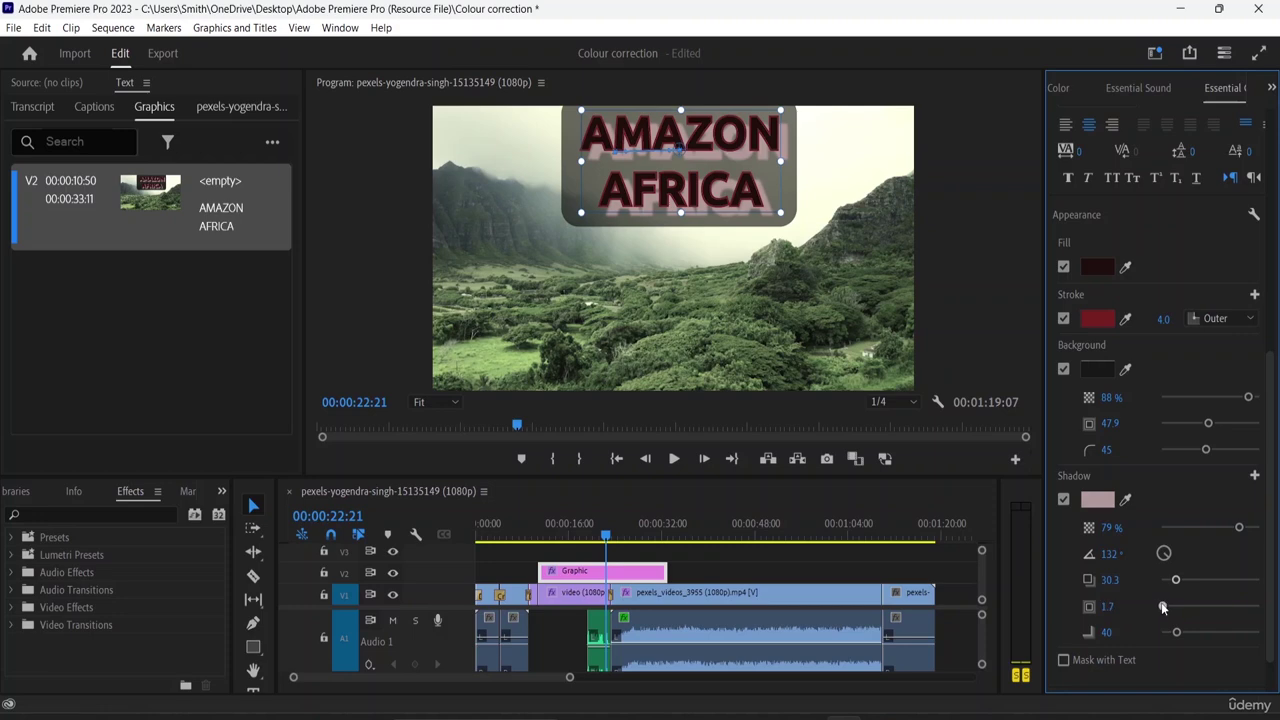
left_click_drag(1162, 607, 1173, 633)
mouse_move(1164, 612)
left_mouse_down()
mouse_move(1181, 582)
mouse_move(1174, 590)
left_mouse_up()
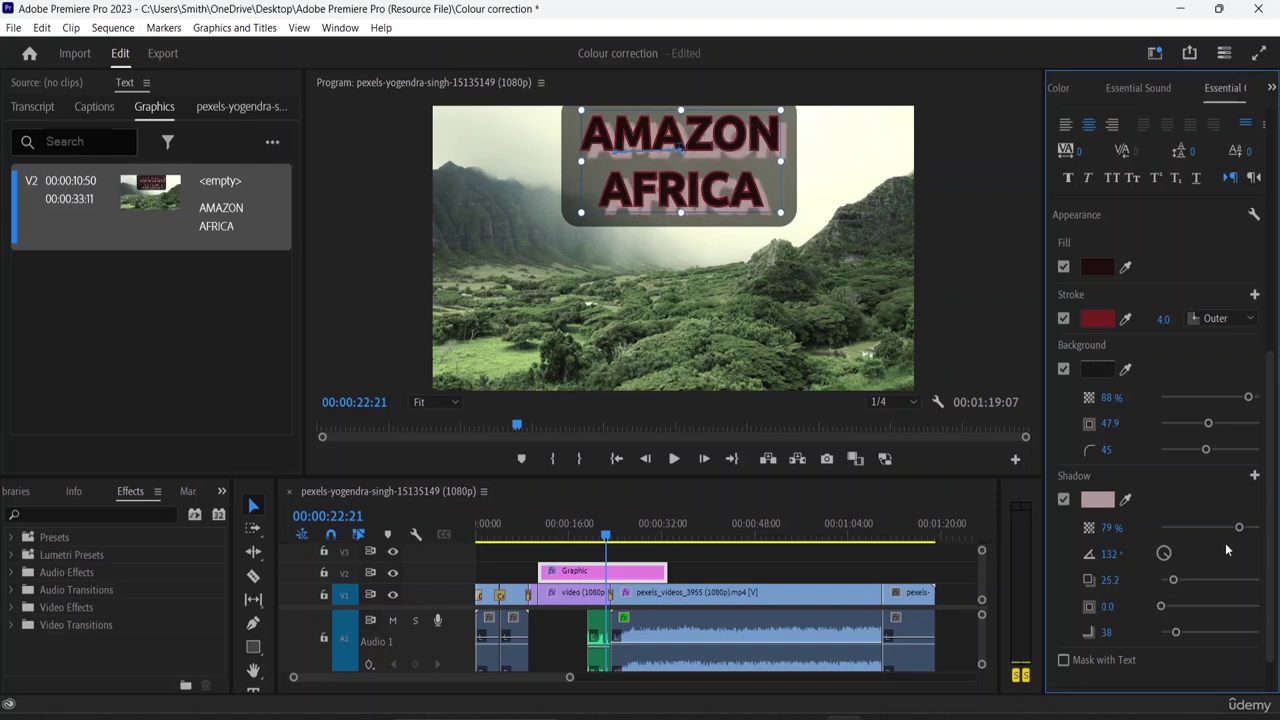
mouse_move(1239, 527)
left_mouse_down()
mouse_move(1208, 537)
mouse_move(1224, 543)
left_mouse_up()
- Sample a green from the landscape vegetation as the title shadow's color
scroll(1097, 627, "down", 1)
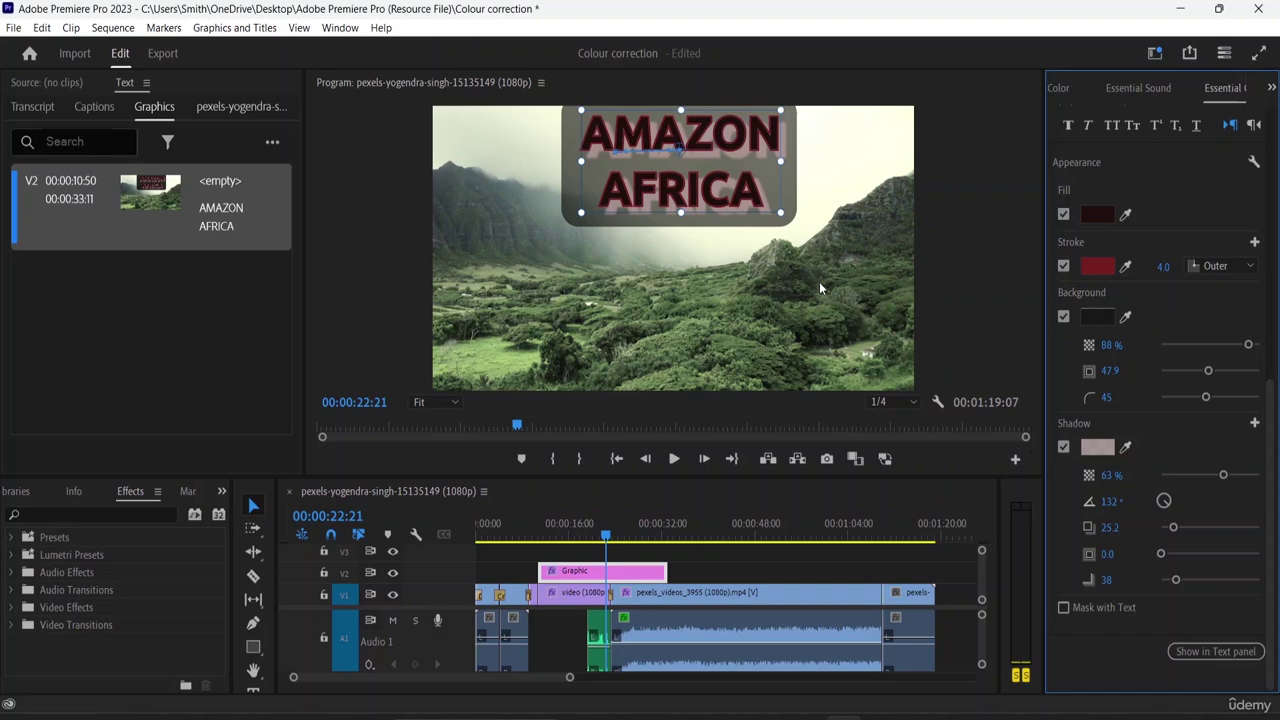
left_click(1126, 448)
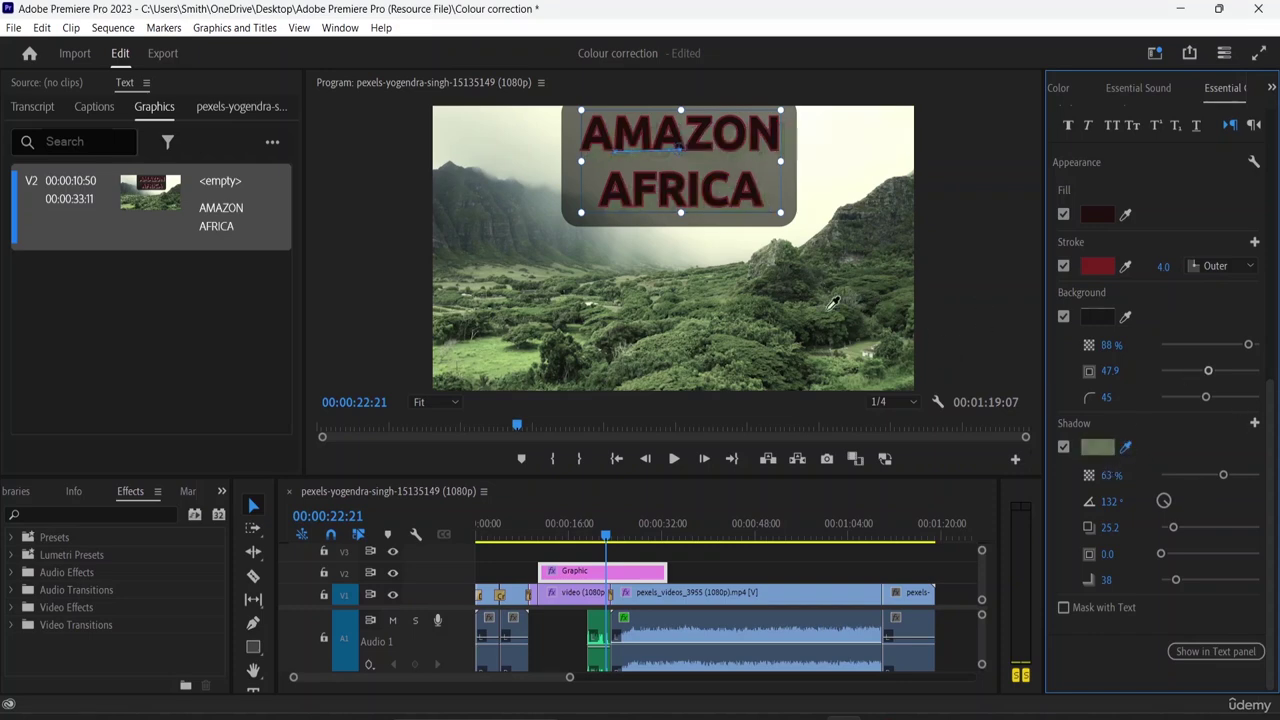
left_click(826, 316)
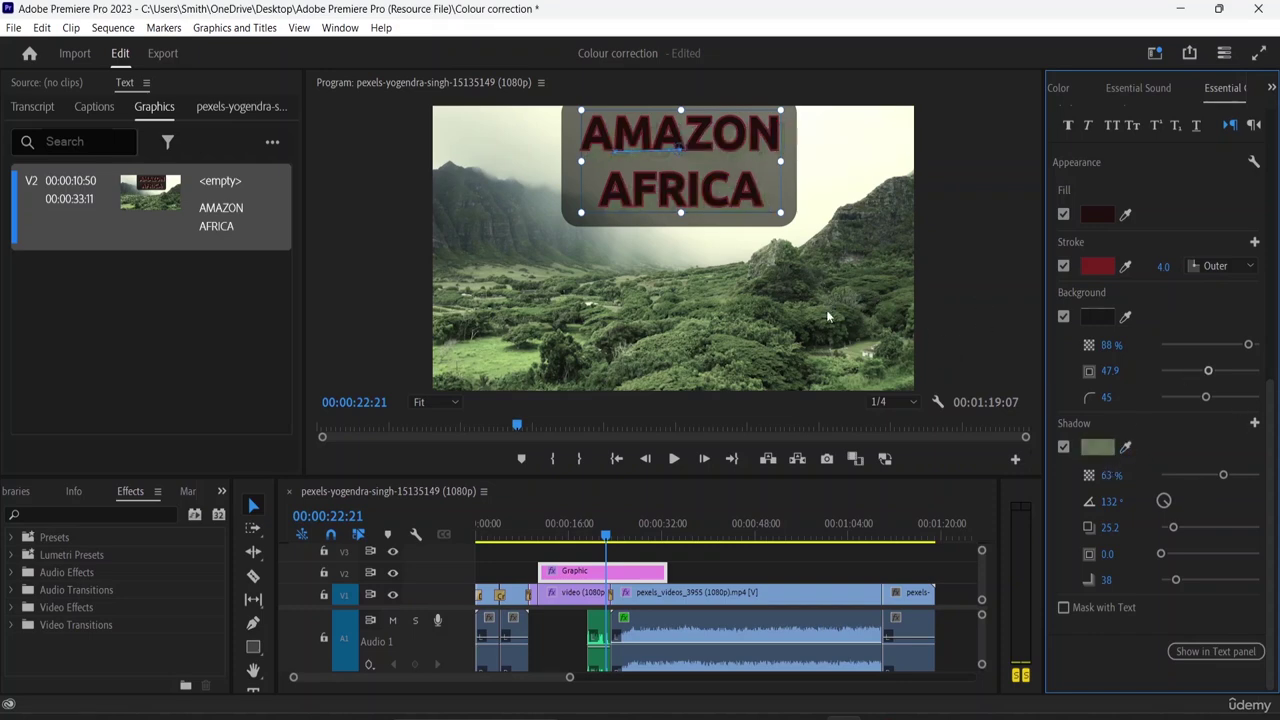
- Change the title shadow's color to the blue-violet 393AA2
left_click(1097, 448)
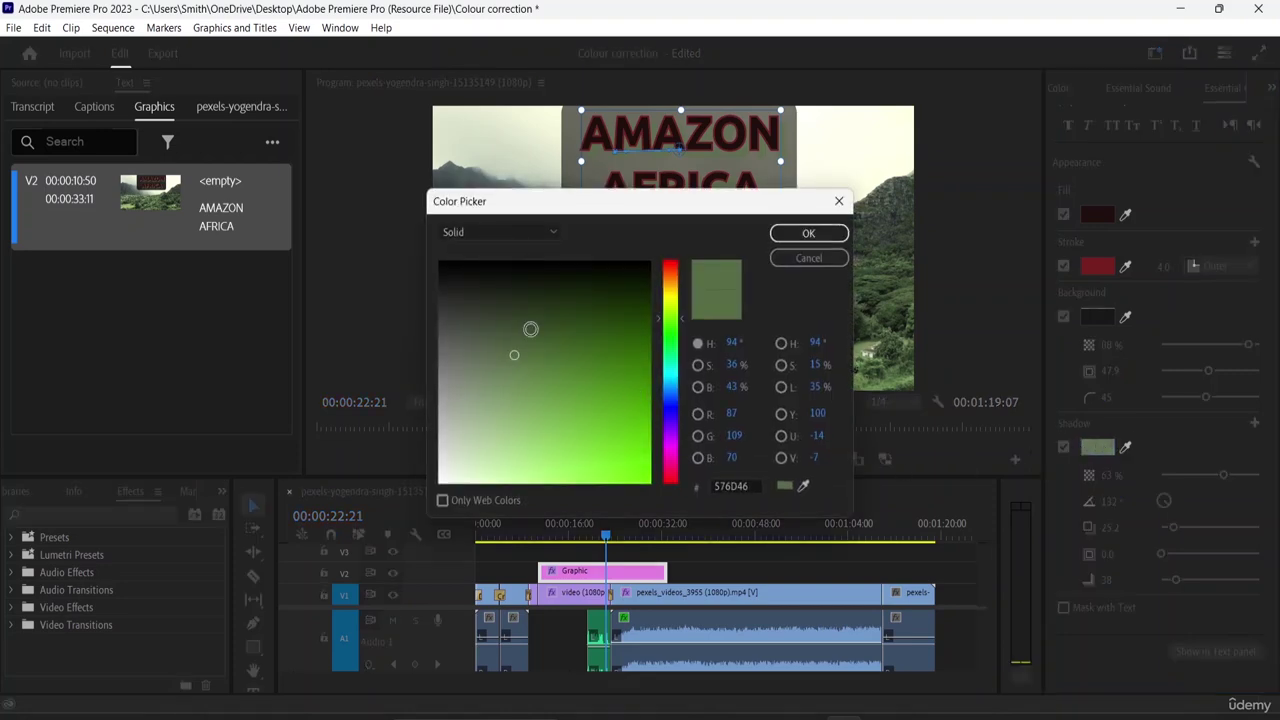
left_click_drag(681, 320, 678, 273)
mouse_move(518, 357)
left_mouse_down()
mouse_move(611, 437)
mouse_move(583, 397)
mouse_move(596, 412)
left_mouse_up()
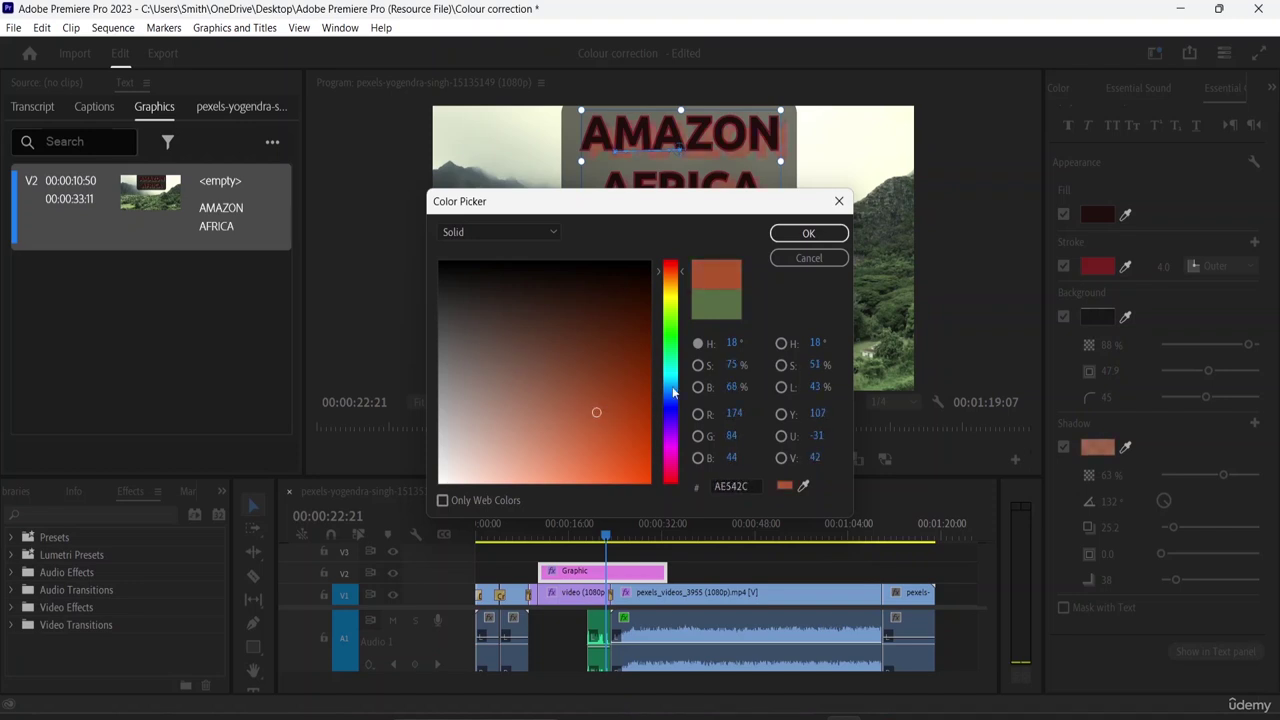
mouse_move(686, 277)
left_mouse_down()
mouse_move(690, 450)
mouse_move(686, 408)
left_mouse_up()
mouse_move(591, 412)
left_mouse_down()
mouse_move(523, 377)
mouse_move(575, 401)
left_mouse_up()
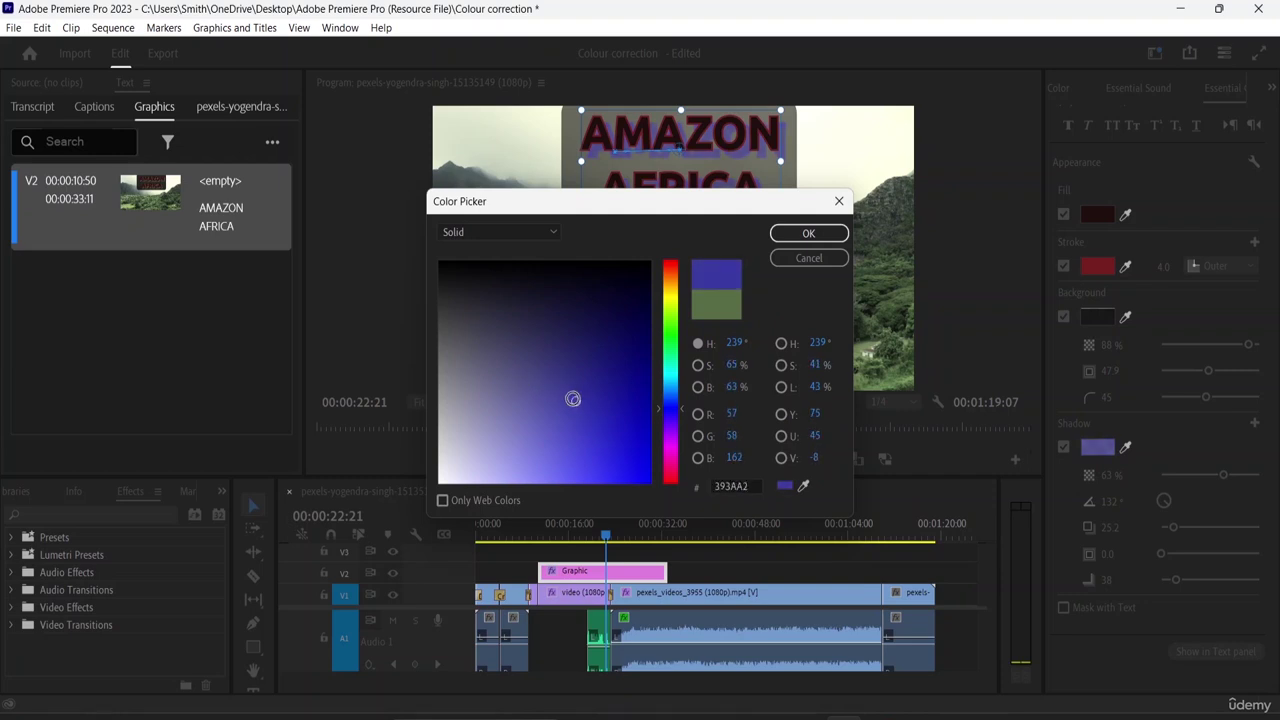
left_click(808, 234)
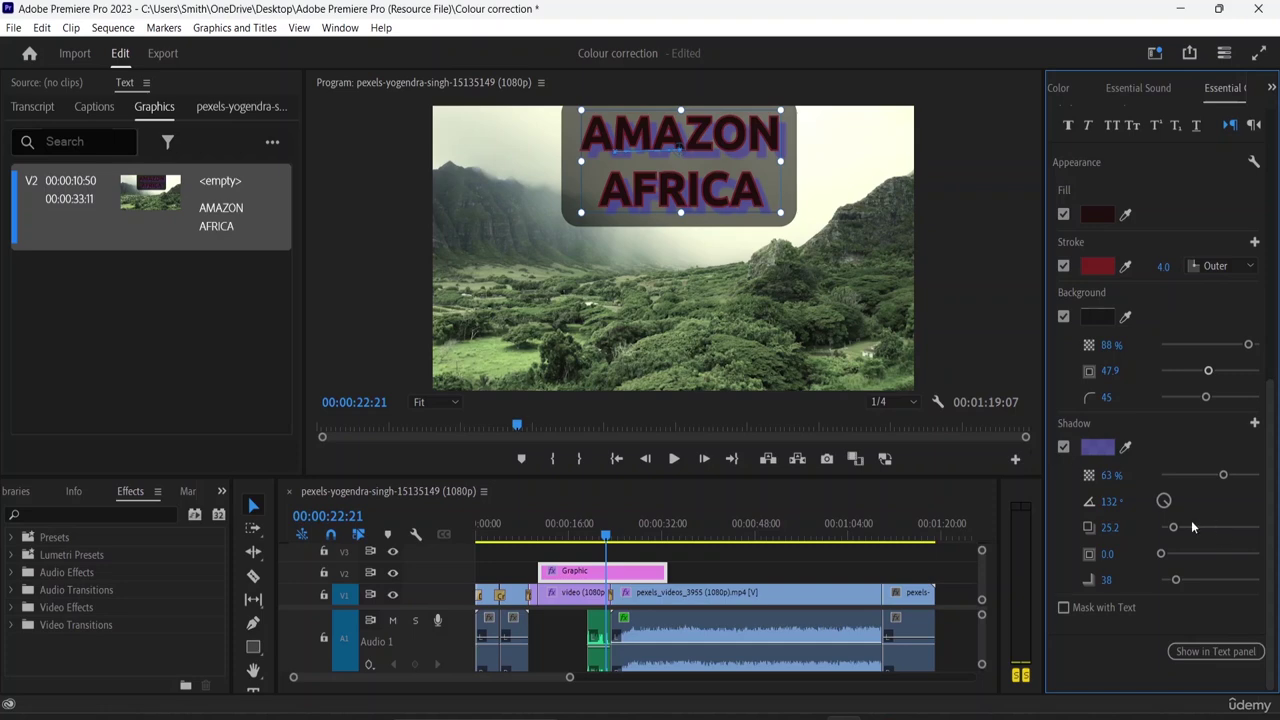
- Save the AMAZON AFRICA title's formatting as a new text style named Lower Third
scroll(1133, 296, "up", 5)
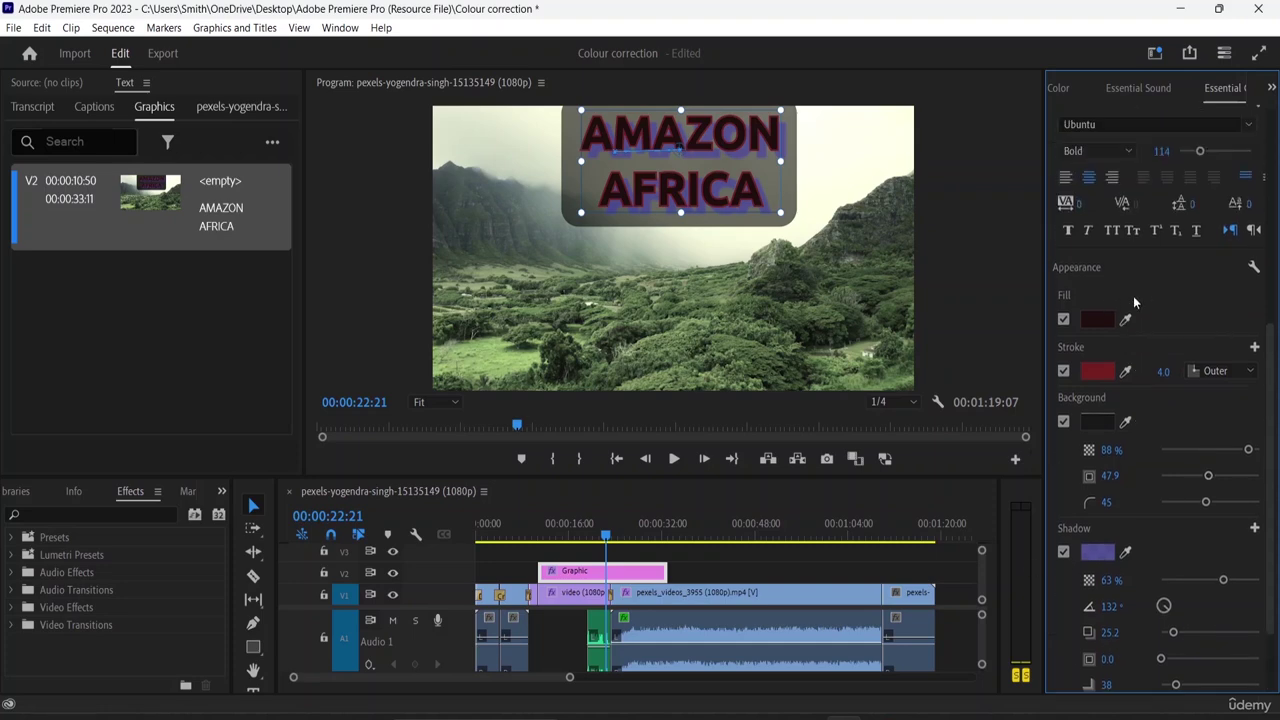
left_click(1140, 292)
left_click(1142, 288)
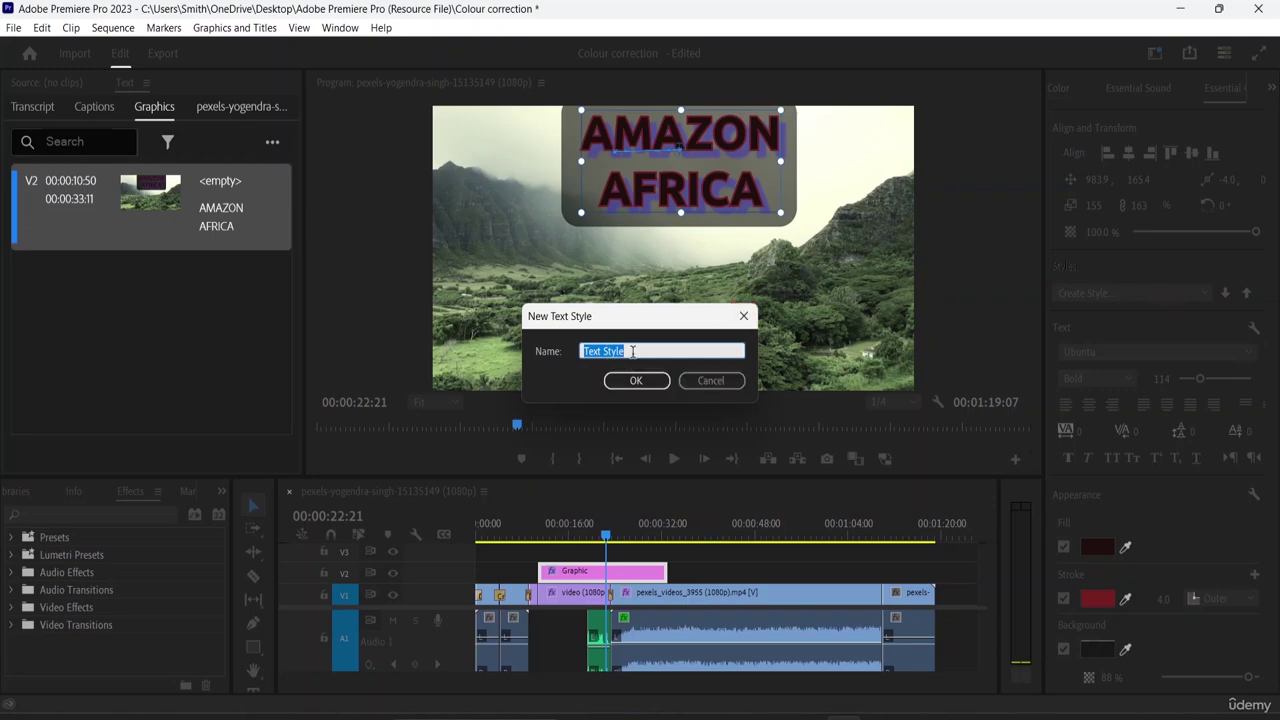
left_click(634, 351)
type("=")
key("BackSpace")
key("BackSpace")
key("BackSpace")
key("BackSpace")
key("BackSpace")
key("BackSpace")
key("BackSpace")
key("BackSpace")
key("BackSpace")
left_click(625, 381)
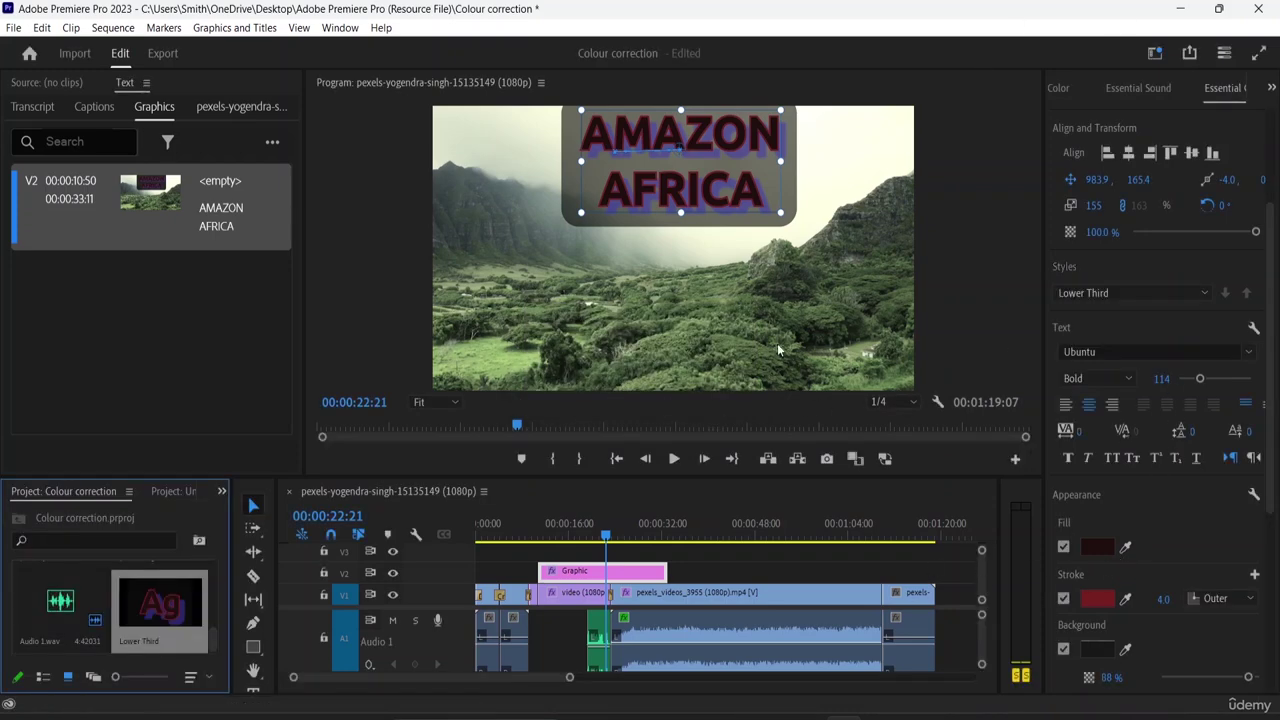
left_click(690, 114)
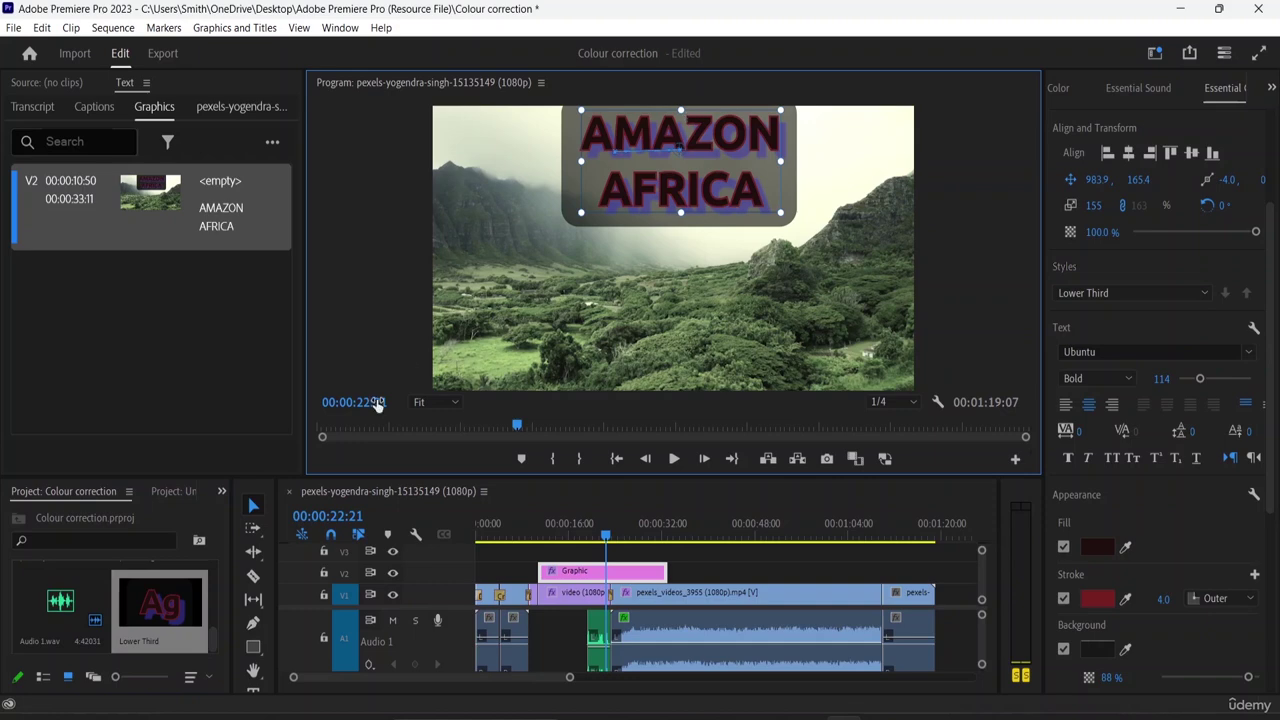
left_click(783, 188)
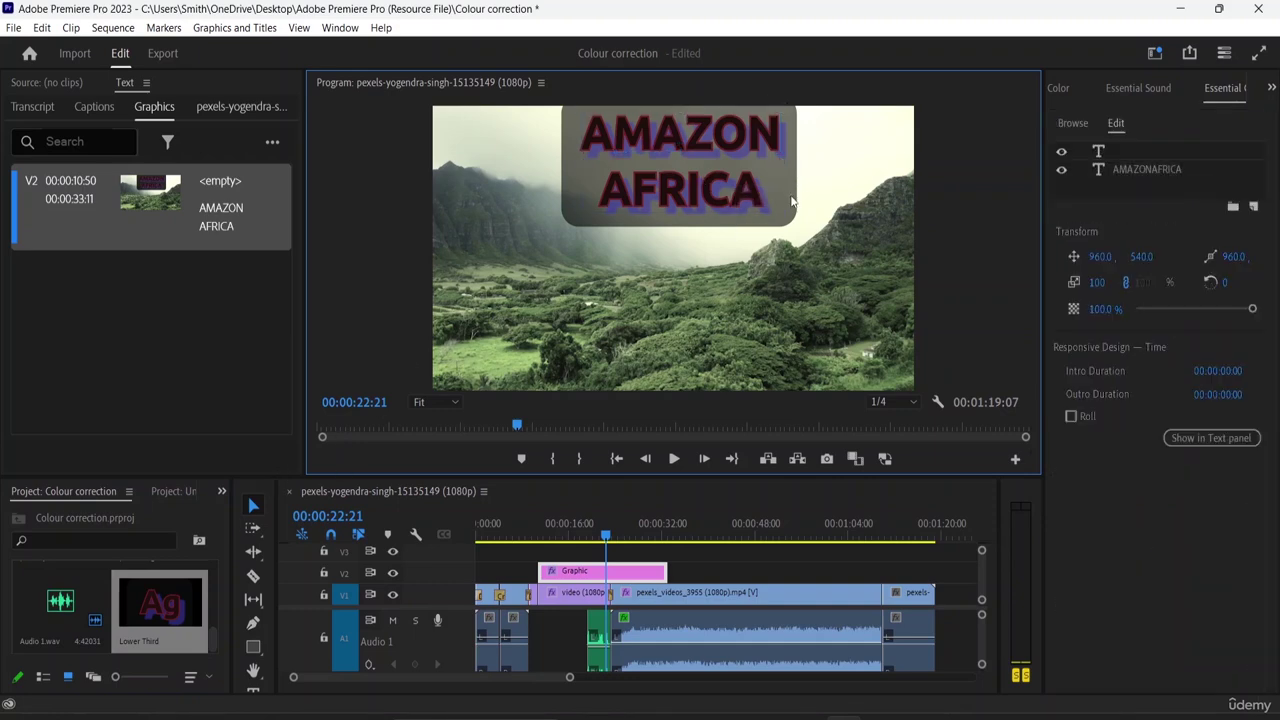
left_click(770, 200)
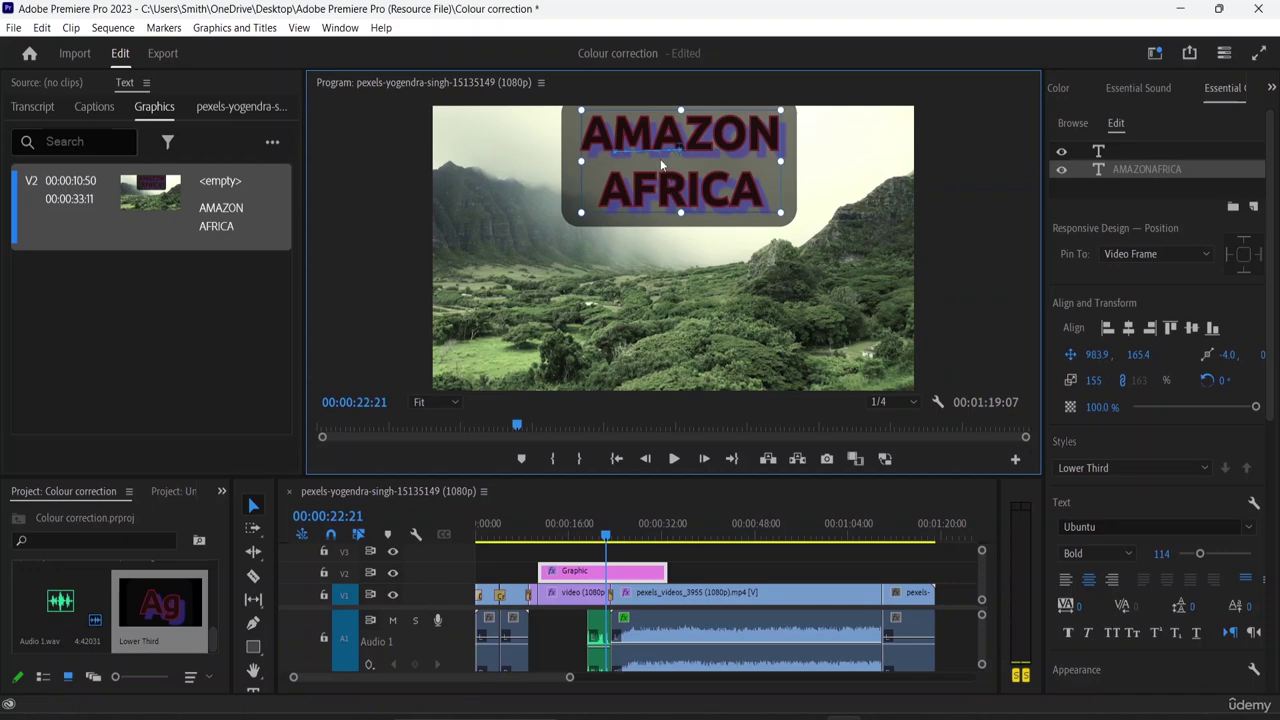
double_click(660, 165)
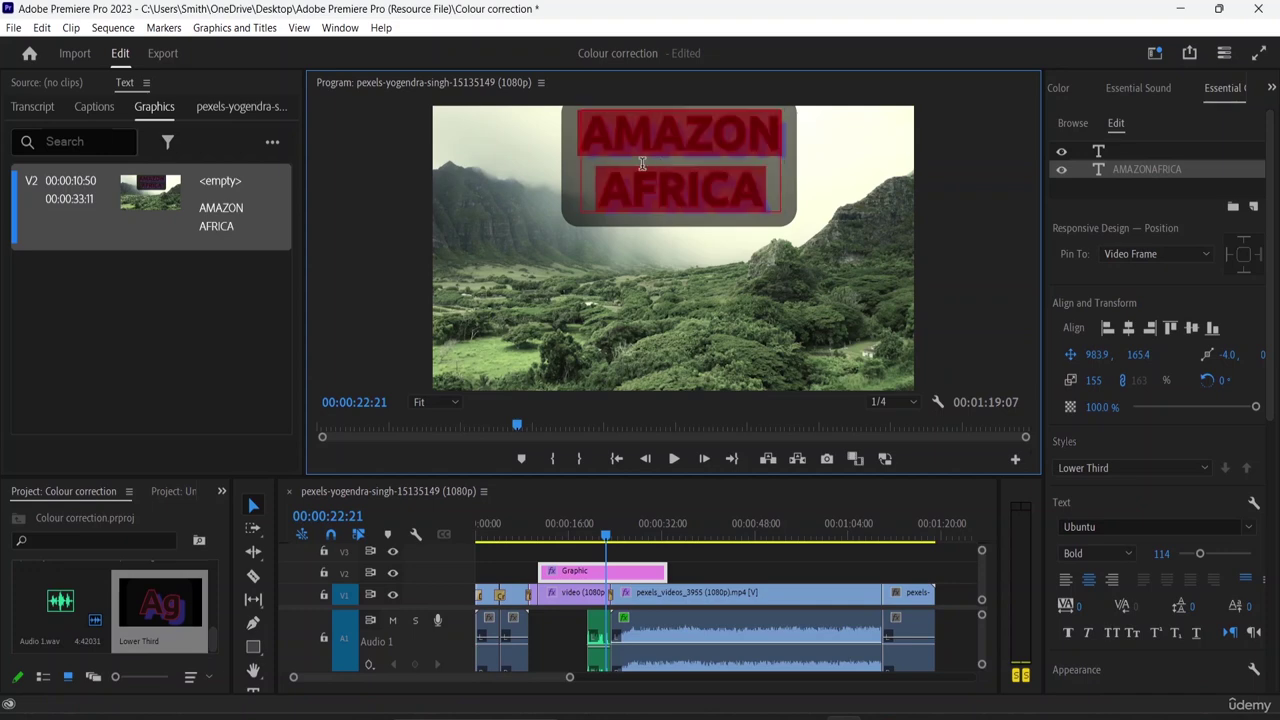
left_click(790, 196)
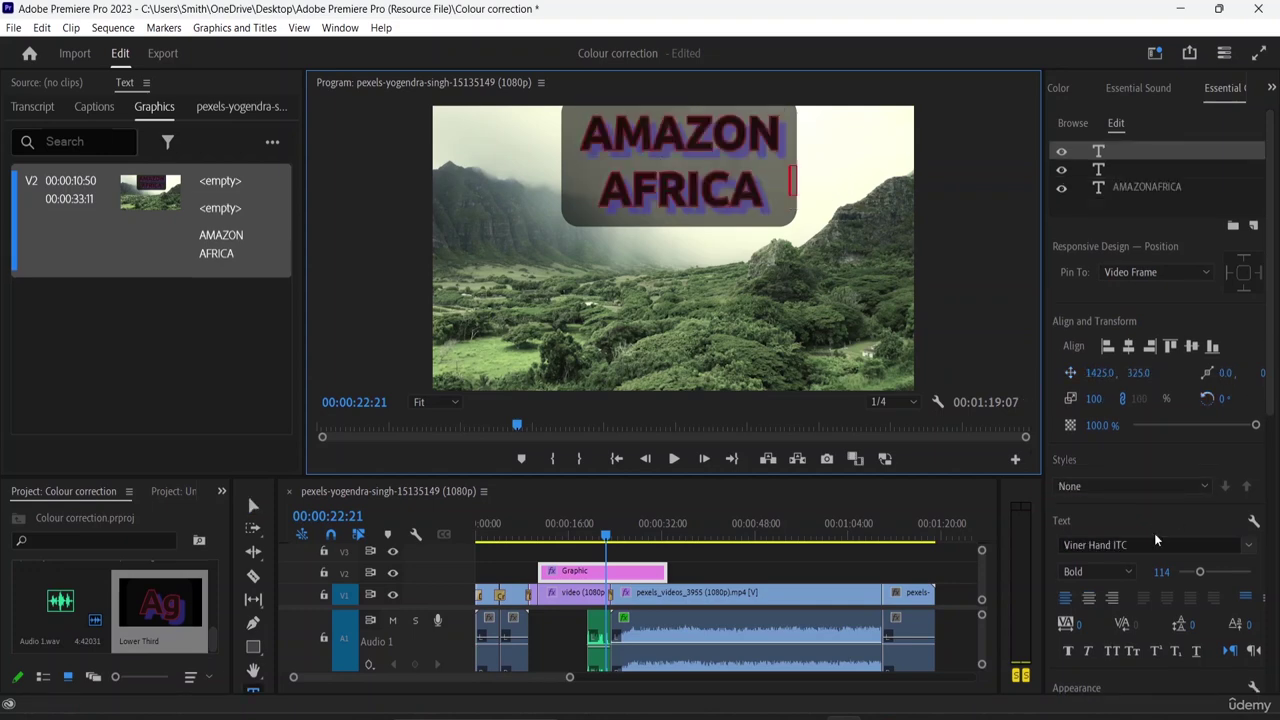
left_click(985, 323)
left_click(575, 578)
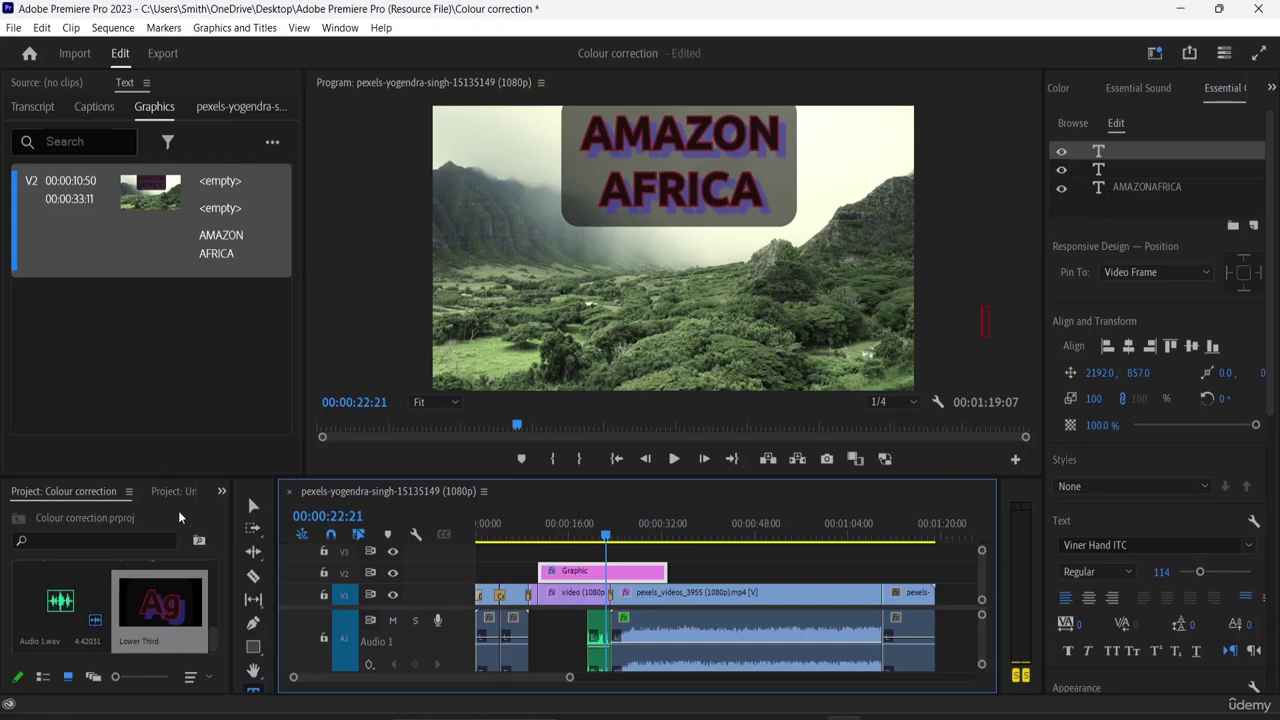
- Display the effects library in place of the Colour correction project's media
left_click(127, 491)
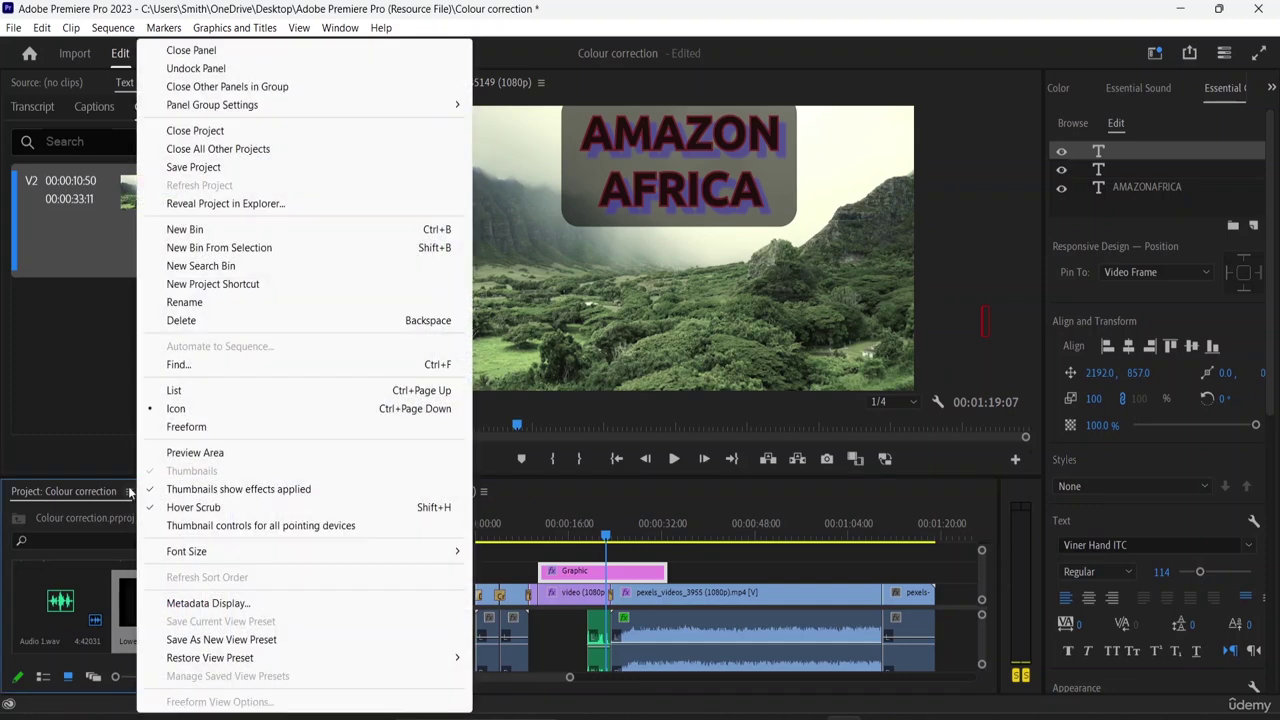
left_click(125, 506)
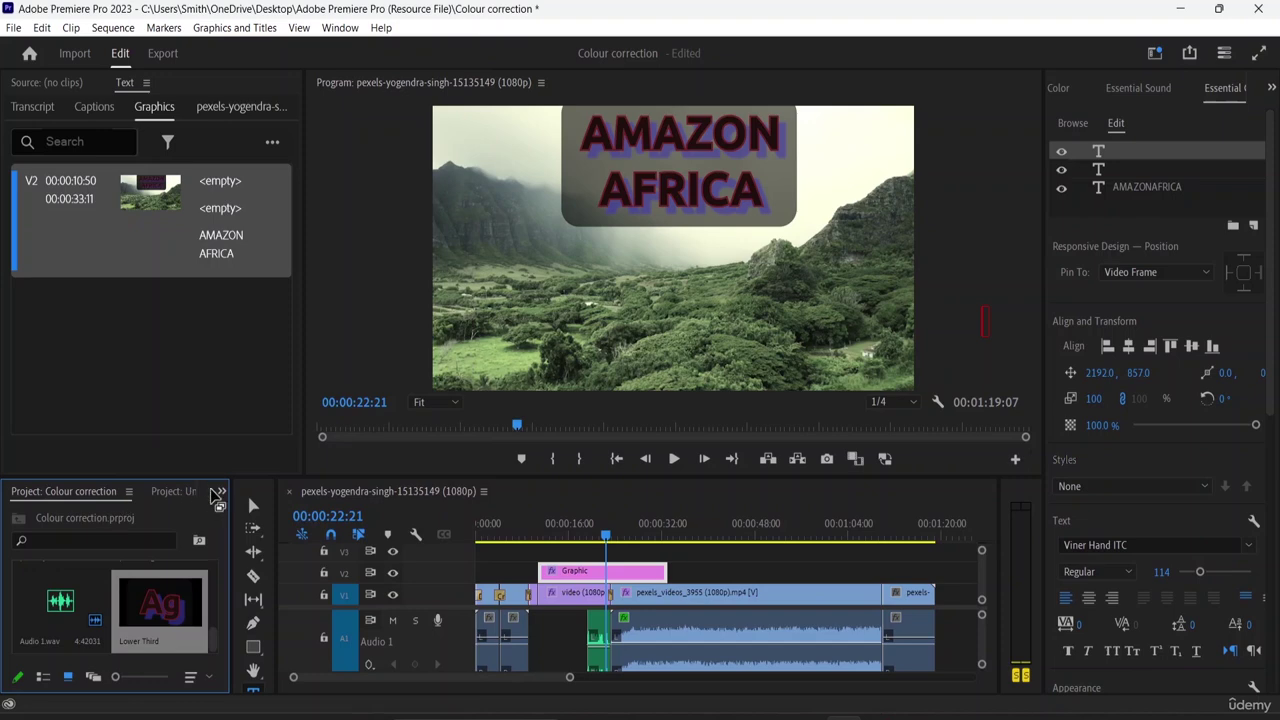
left_click(221, 494)
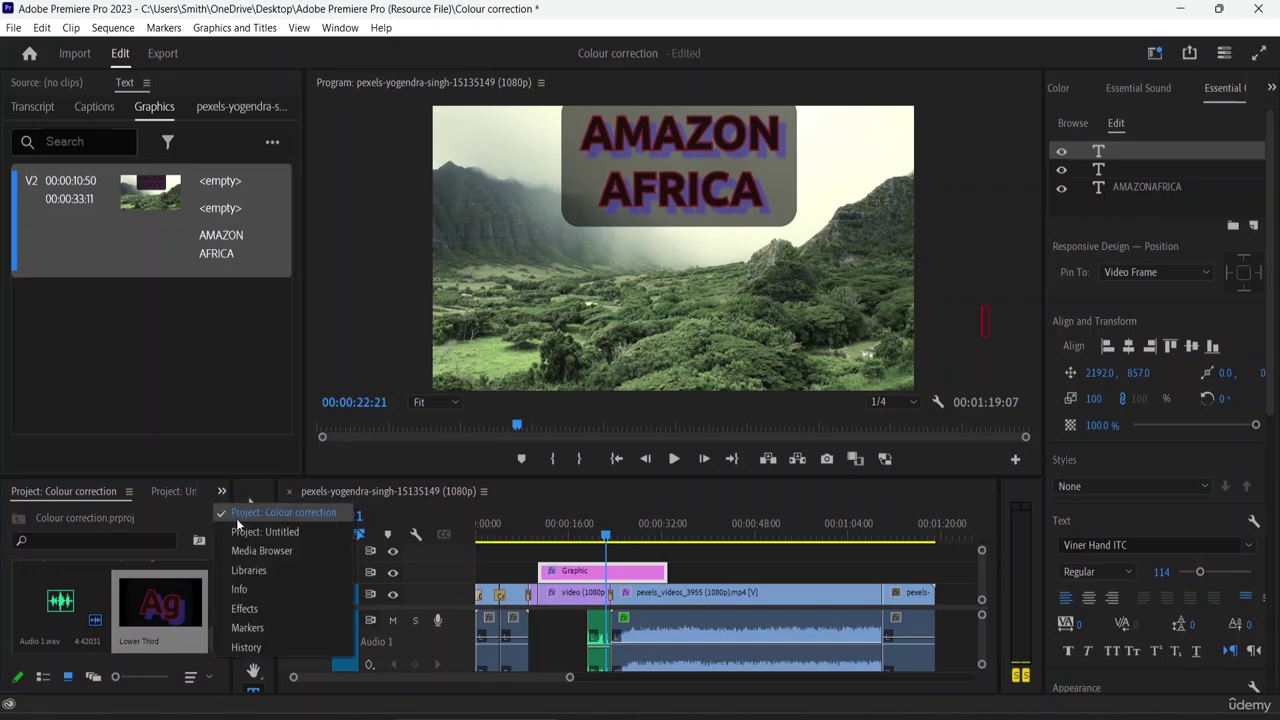
left_click(250, 606)
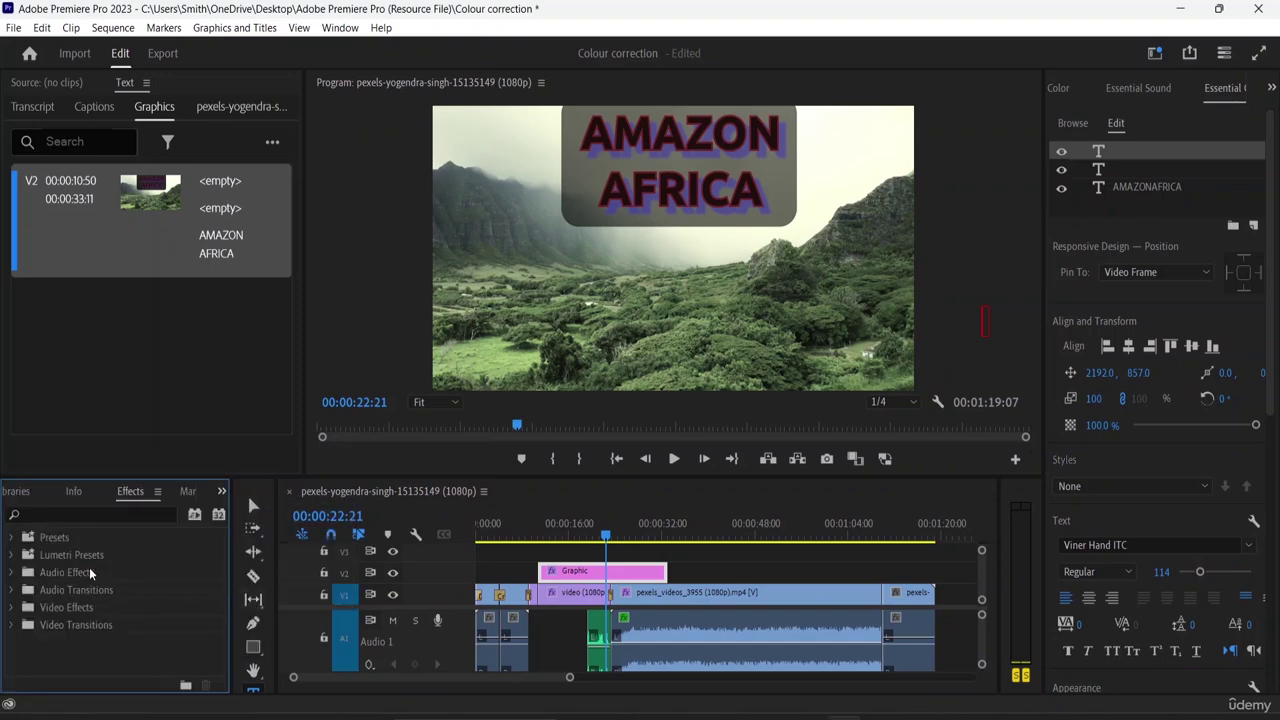
- Add a Cross Dissolve transition to the start of the title clip on V2 and a Dip to Black to its end
left_click(87, 623)
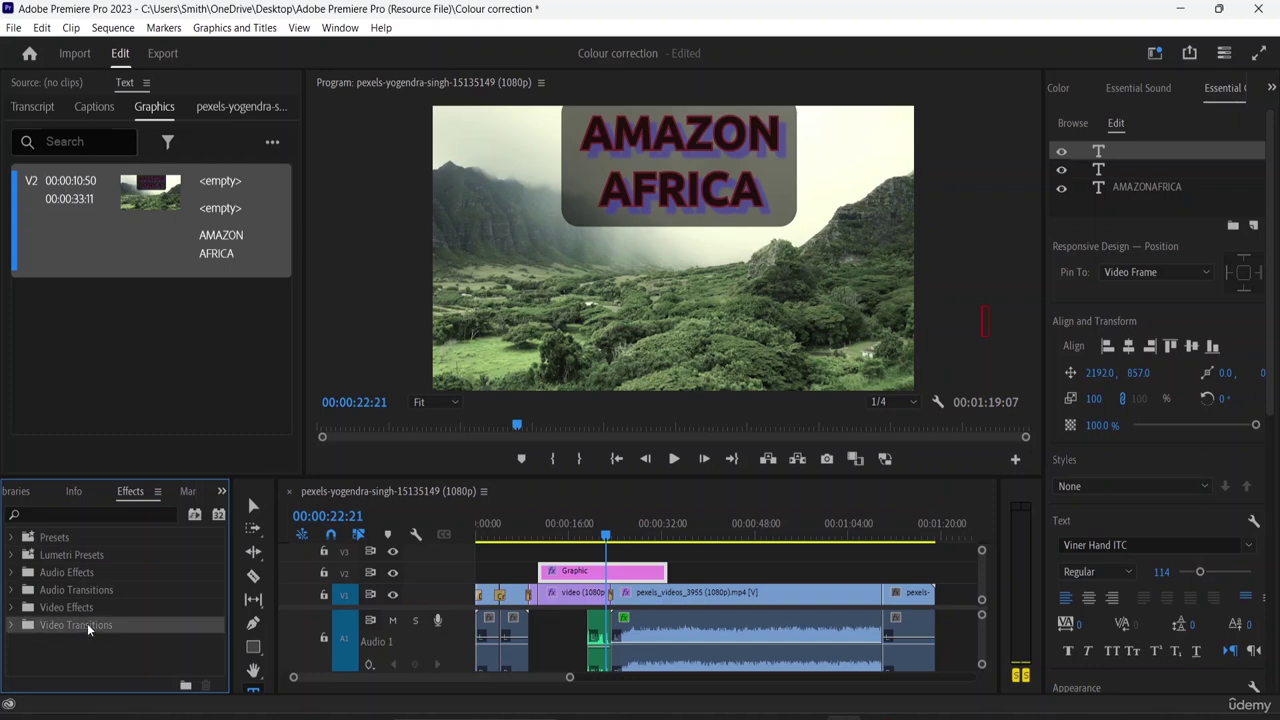
left_click(11, 625)
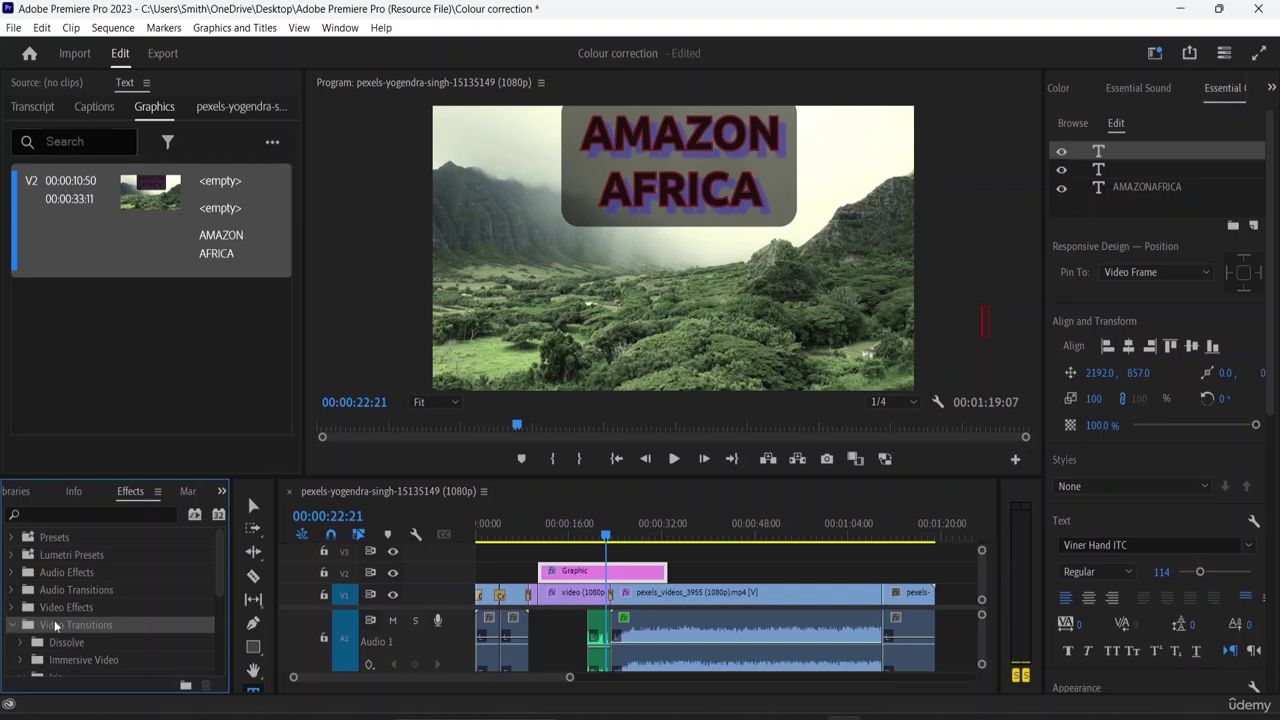
scroll(55, 625, "down", 2)
left_click(22, 590)
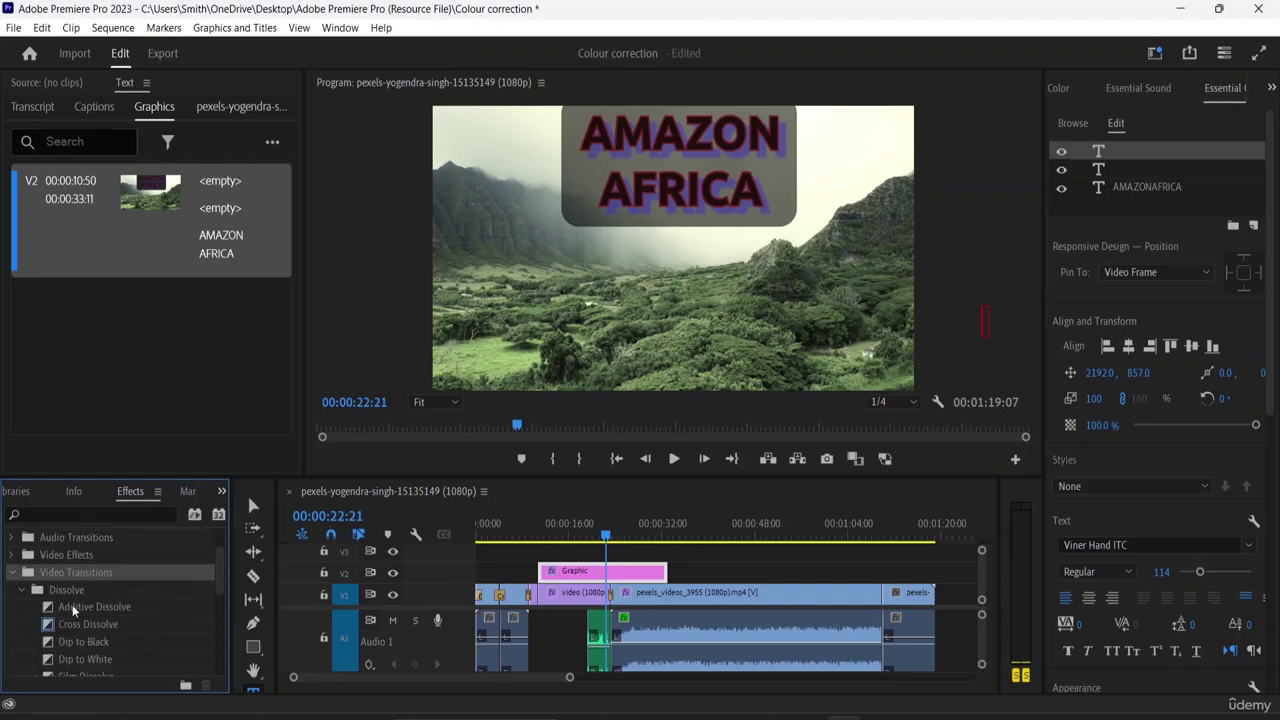
left_click(73, 607)
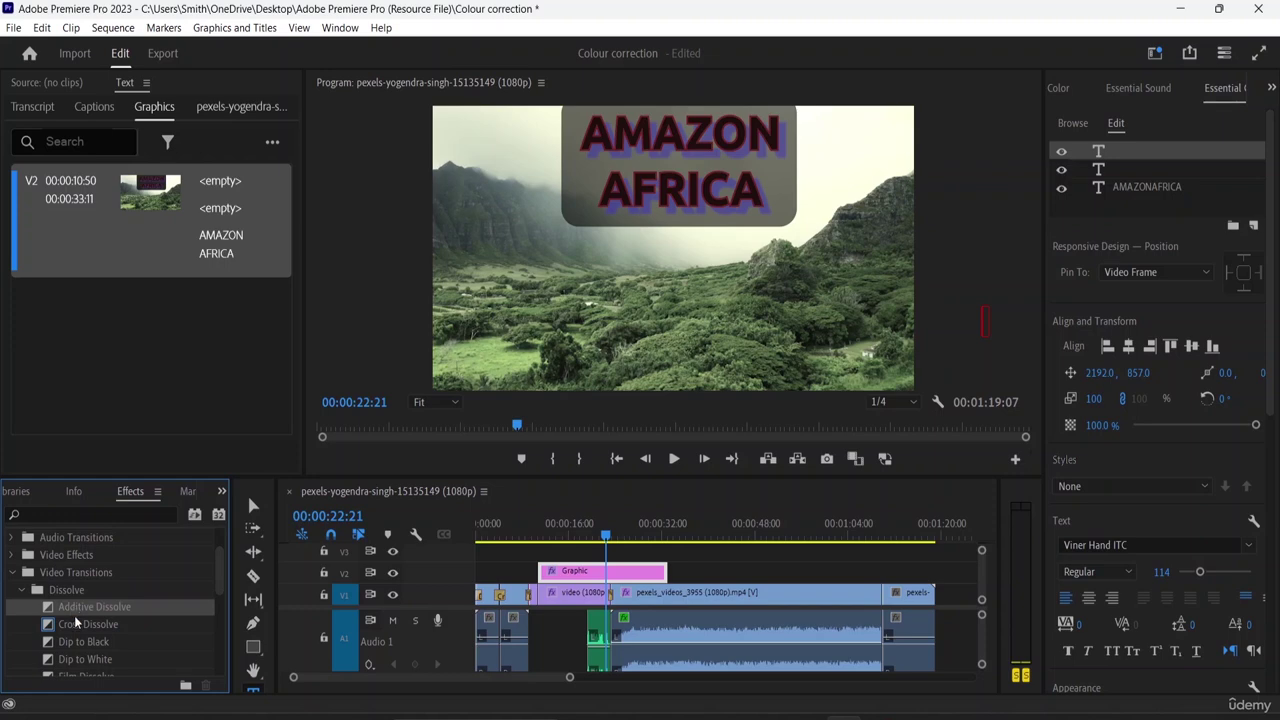
left_click(76, 624)
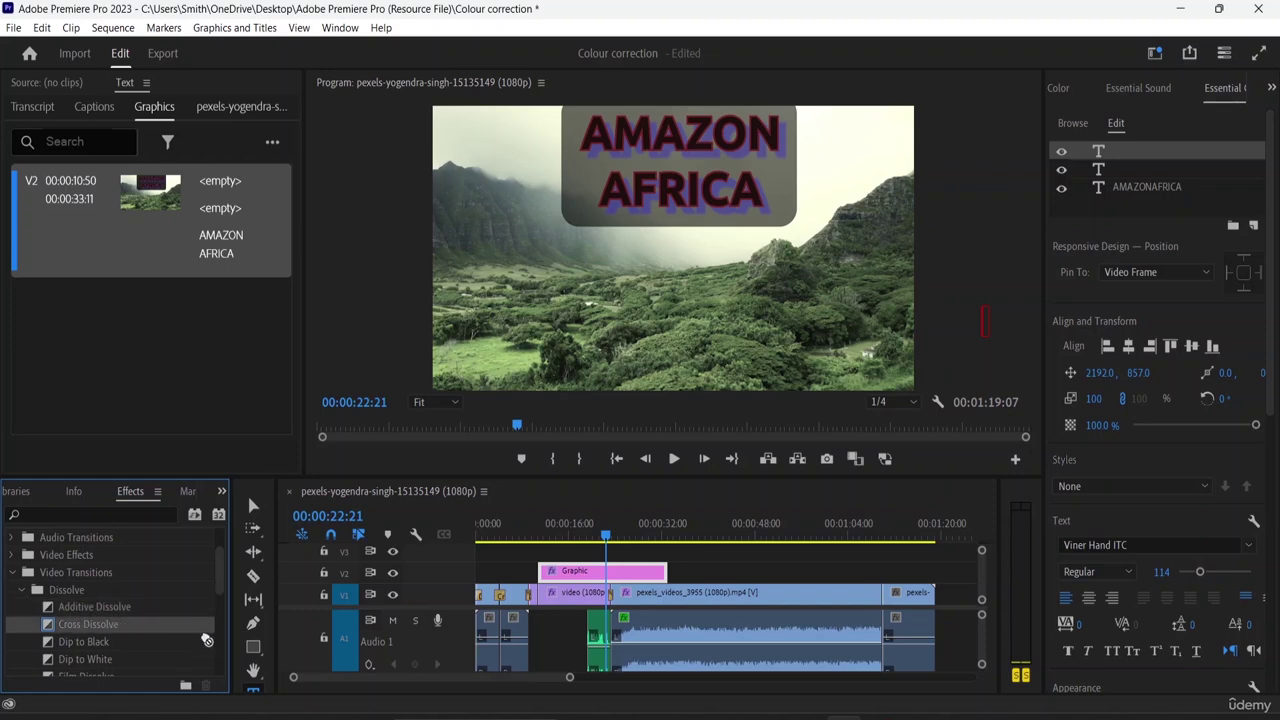
left_click_drag(206, 640, 550, 571)
left_click_drag(100, 648, 650, 577)
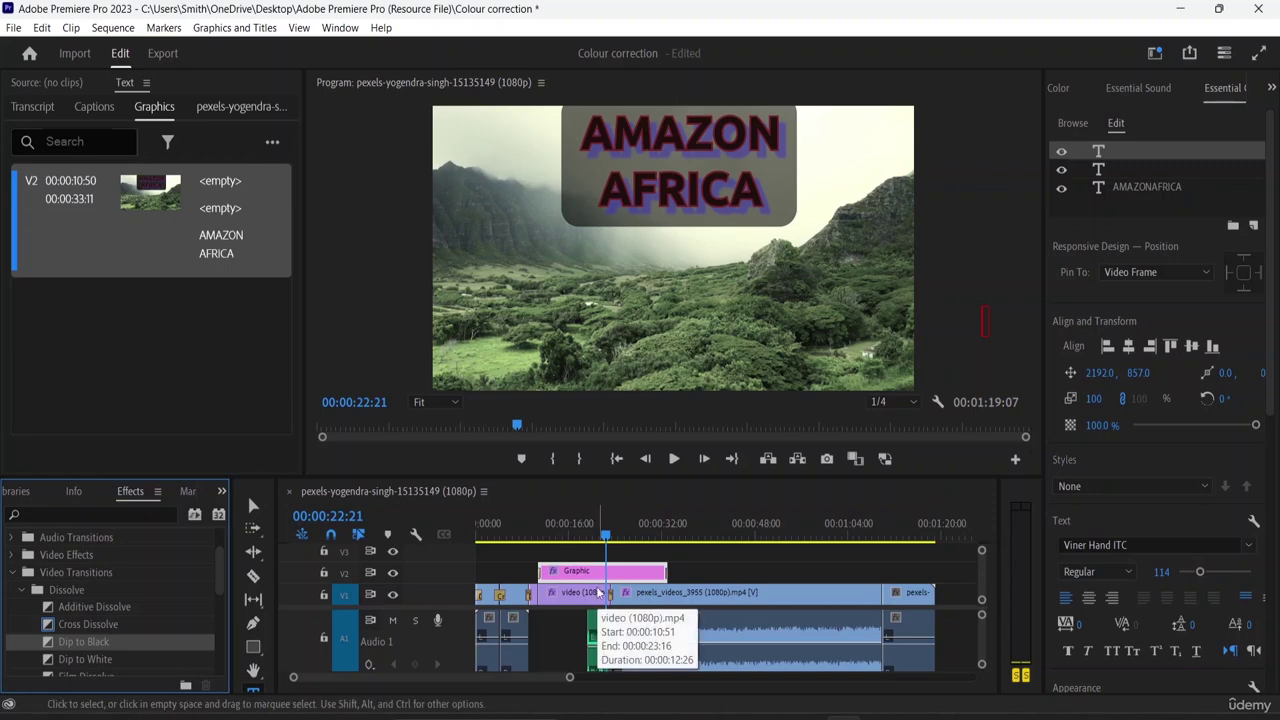
- Lengthen the Cross Dissolve at the start of the title clip so the title fades in more slowly
key("=")
key("=")
key("=")
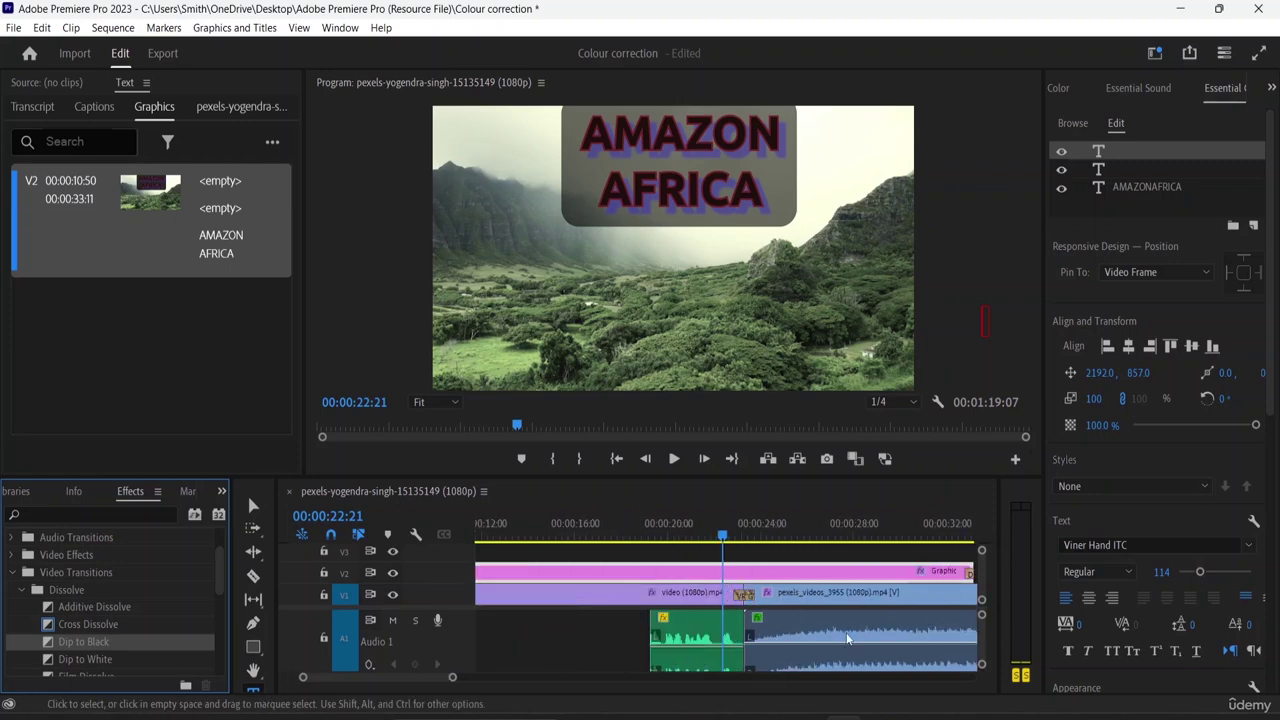
left_click_drag(723, 543, 711, 611)
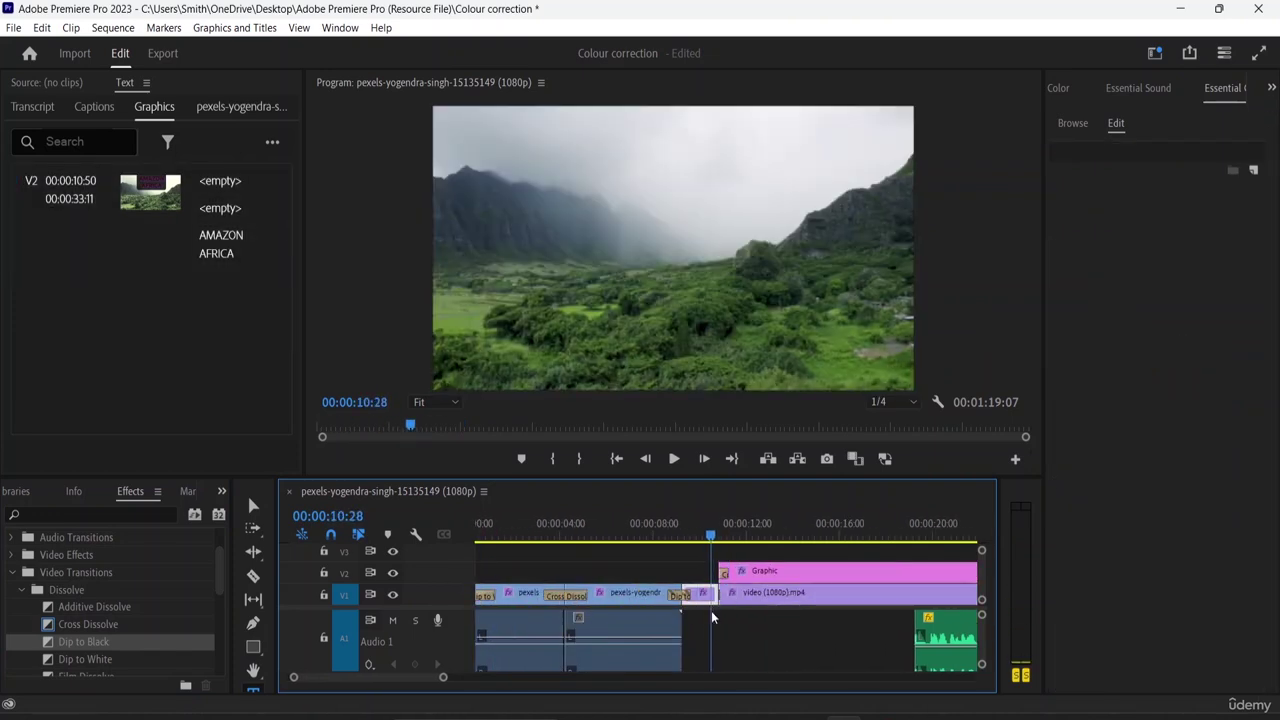
left_click(724, 576)
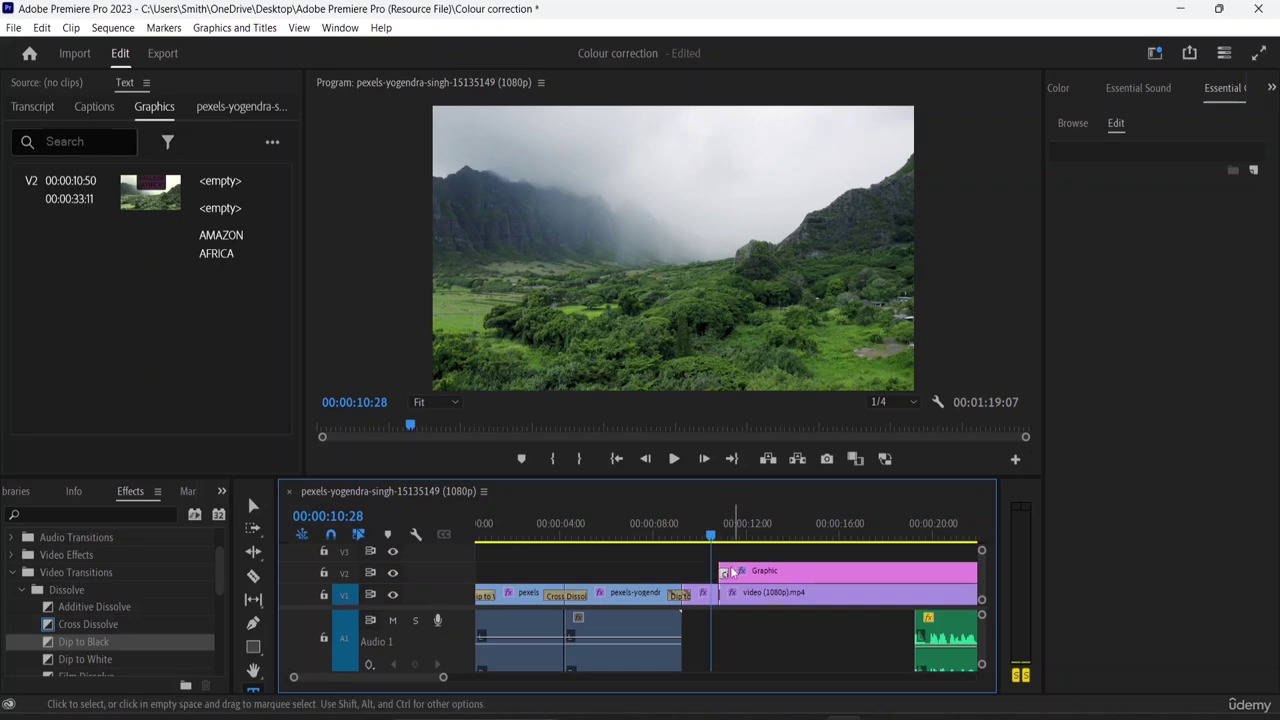
left_click_drag(729, 571, 784, 568)
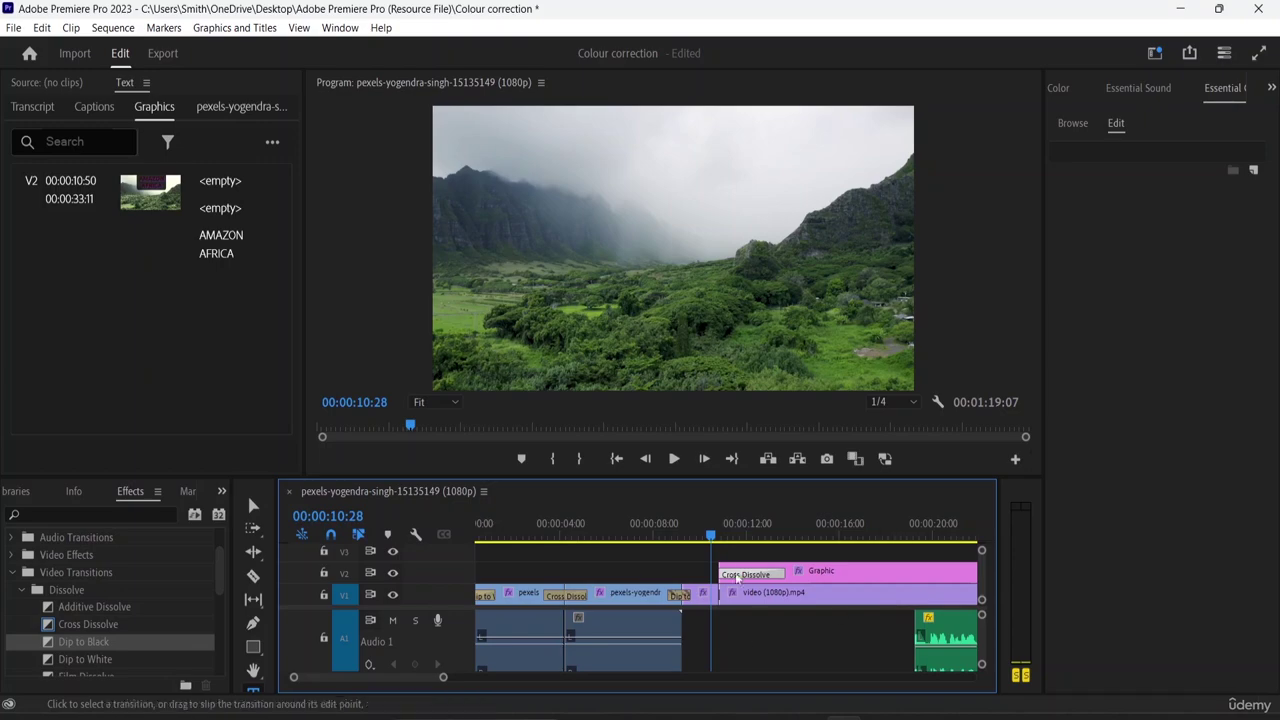
- Extend the end of the title clip on V2 to 00:00:35:04
left_click_drag(714, 538, 682, 580)
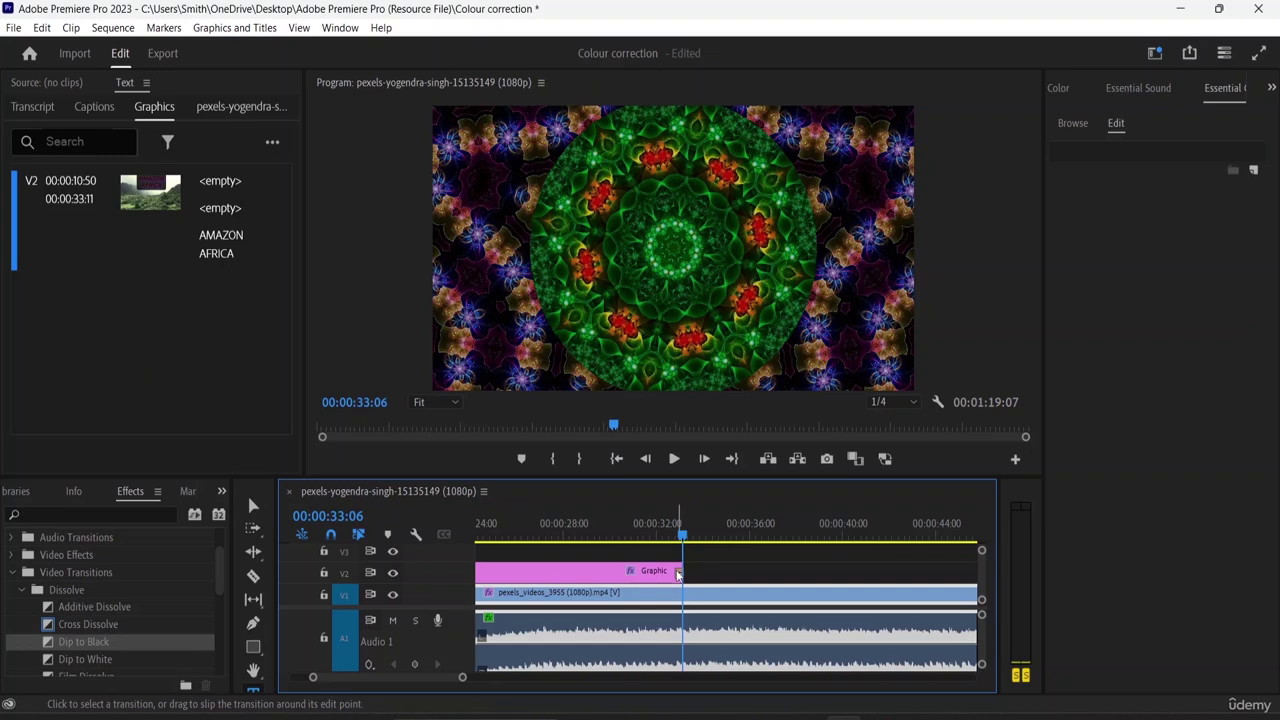
left_click_drag(677, 574, 686, 575)
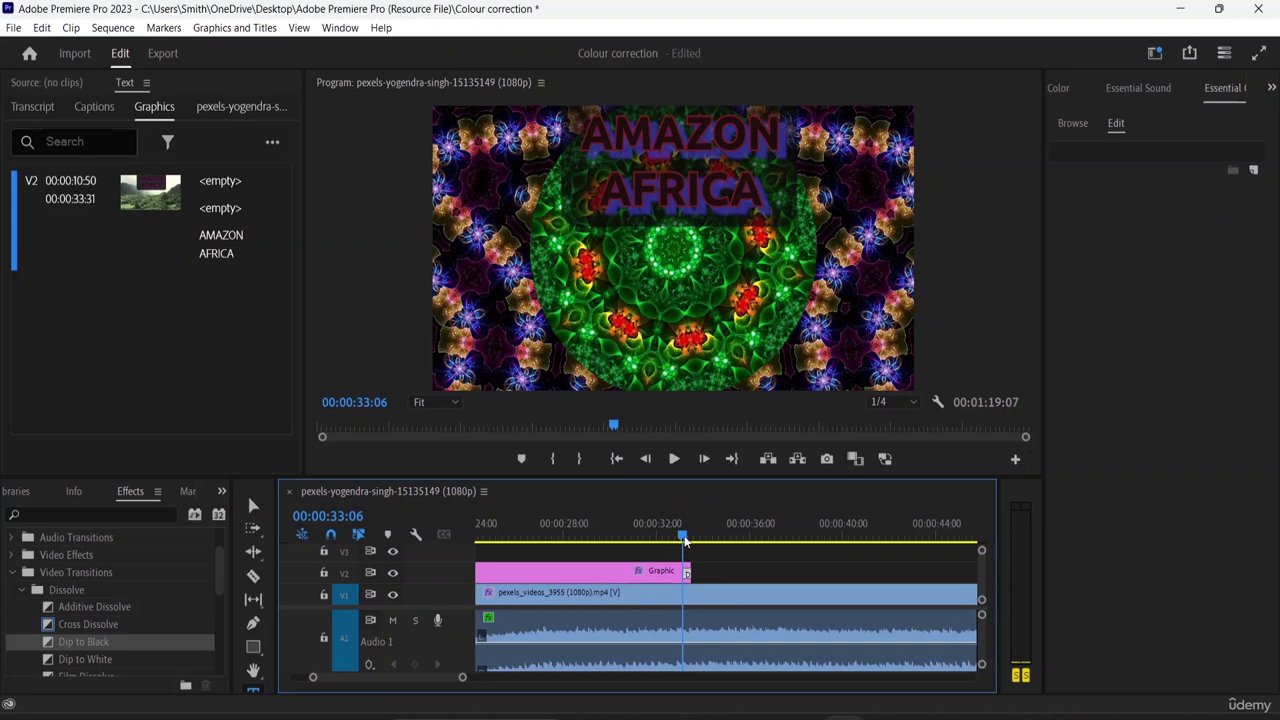
left_click_drag(685, 540, 689, 538)
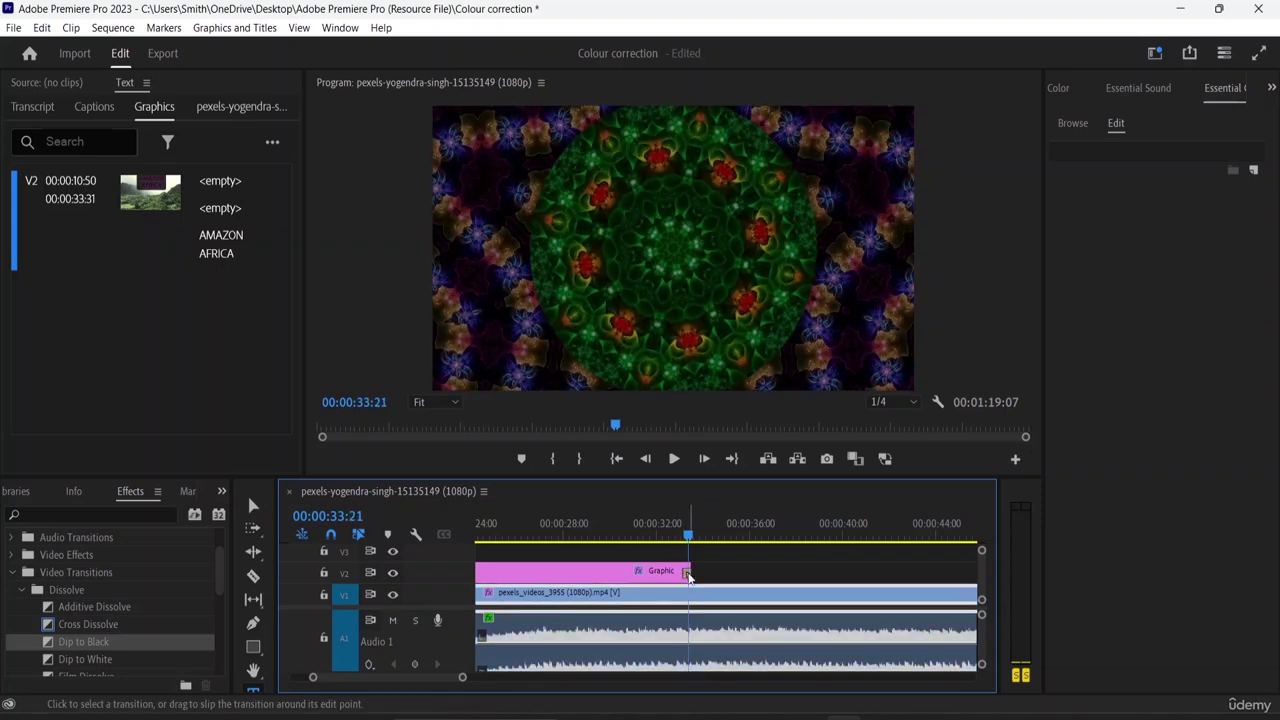
left_click(686, 574)
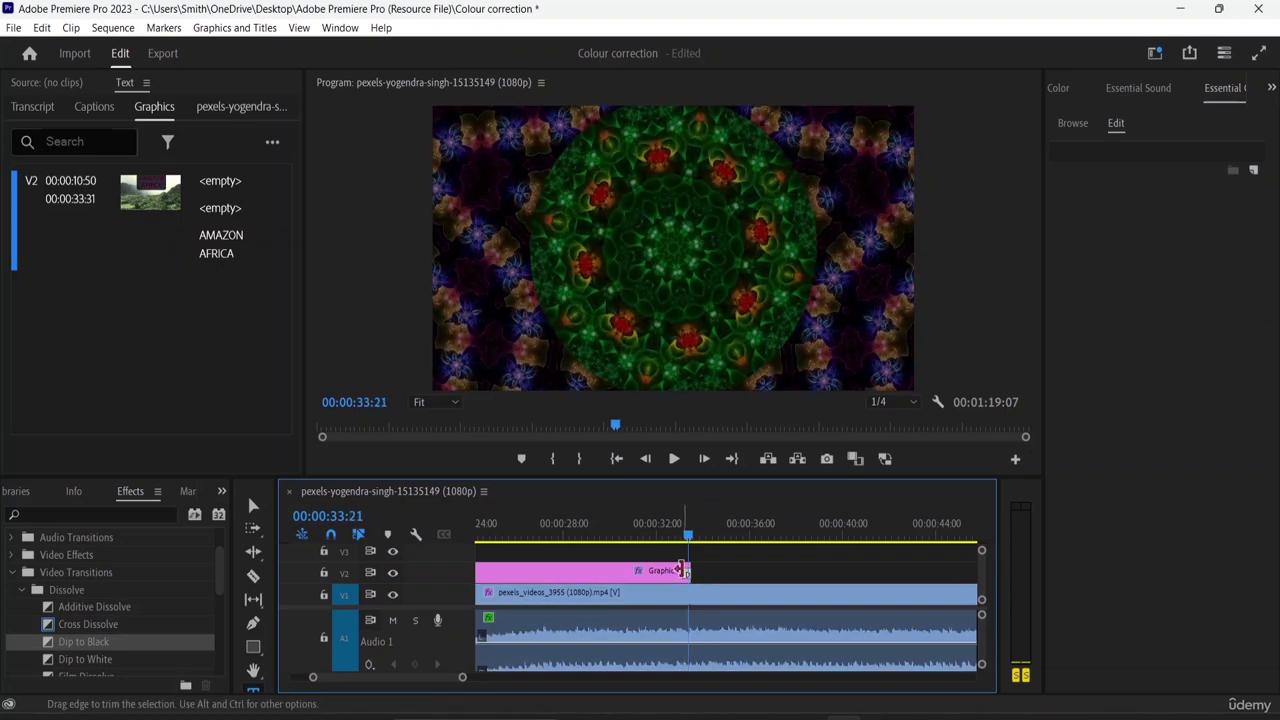
left_click_drag(682, 570, 722, 573)
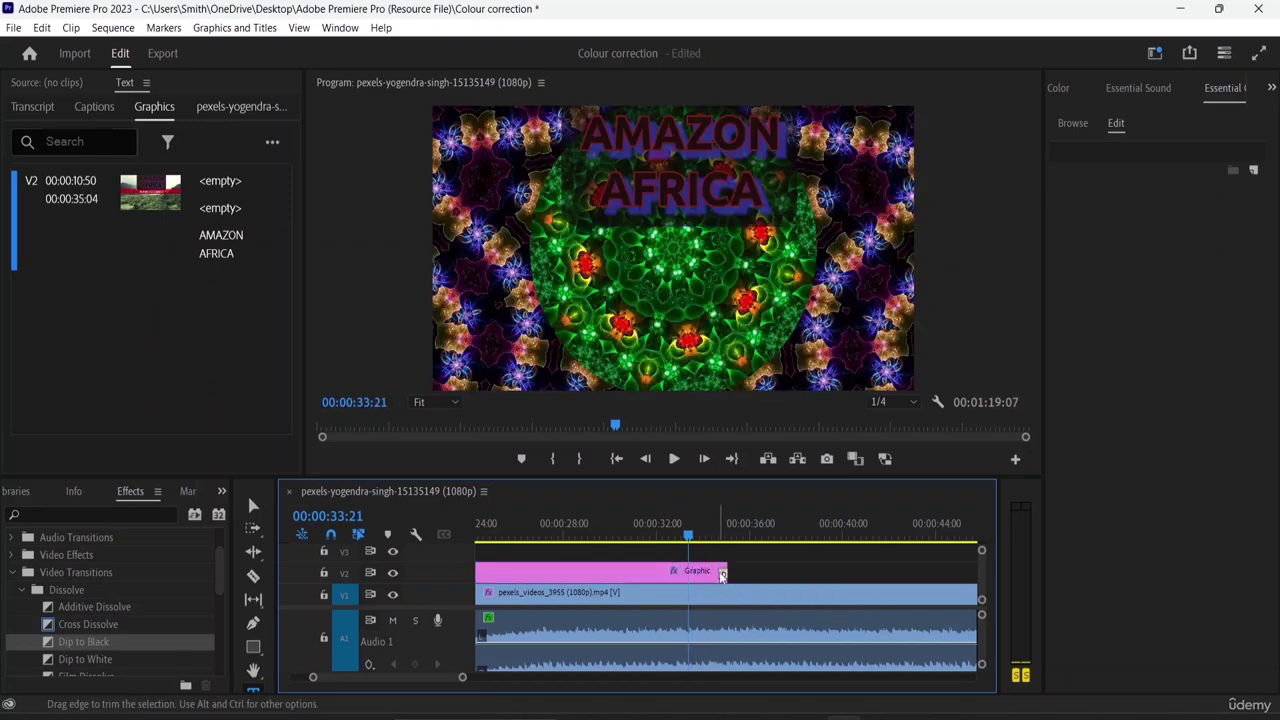
- Set the duration of the Dip to Black at the end of the title clip to 2 frames
double_click(722, 572)
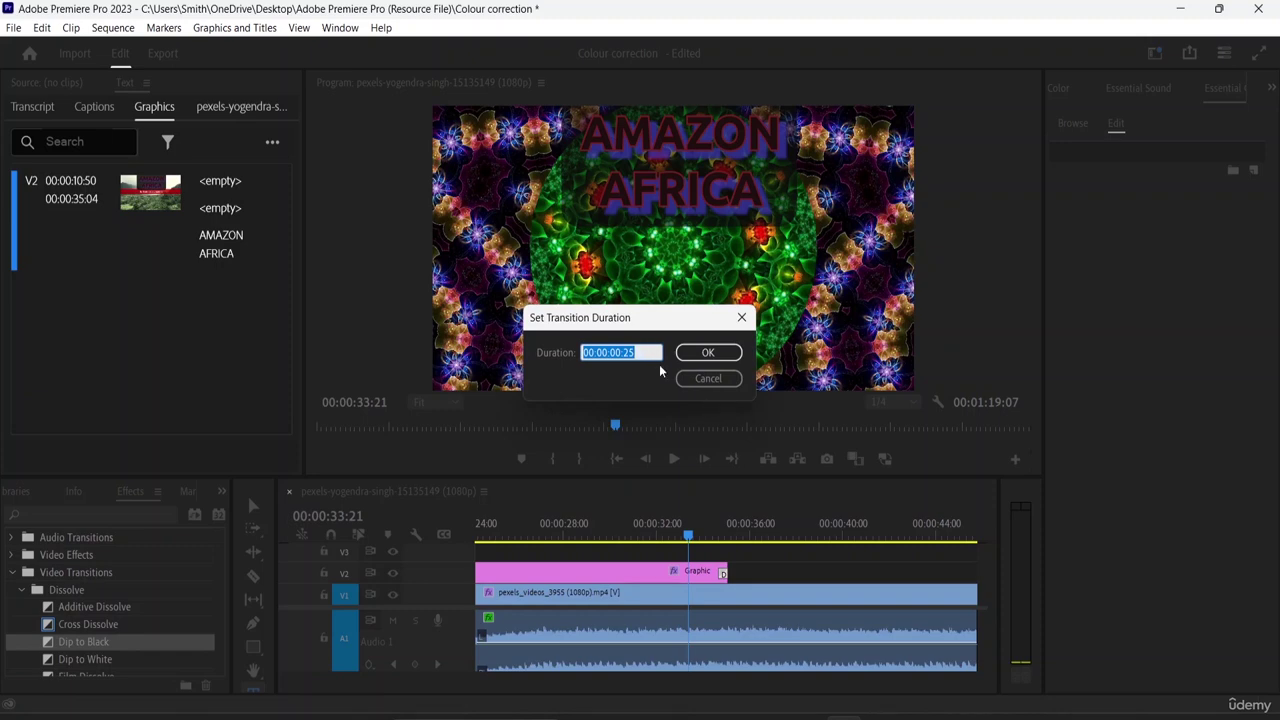
type("2")
key("Return")
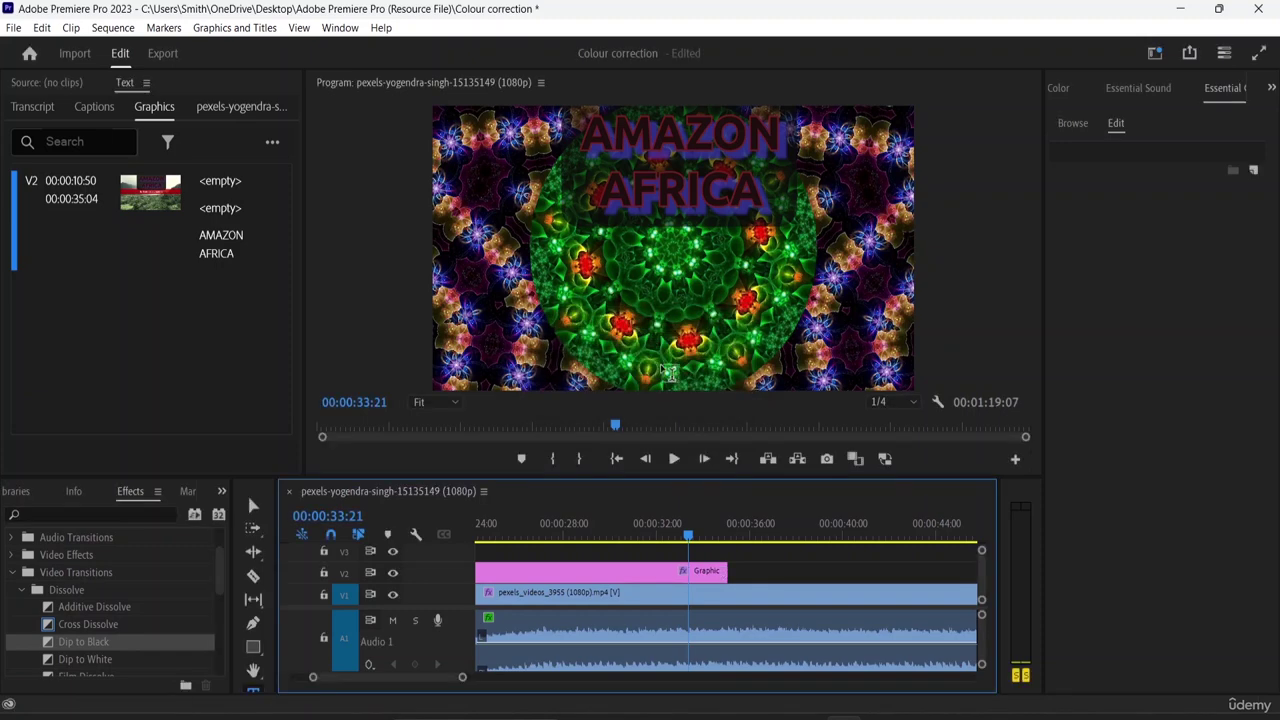
- Play the sequence from just before the title clip and replay its opening to preview the Cross Dissolve on the text
left_click(703, 573)
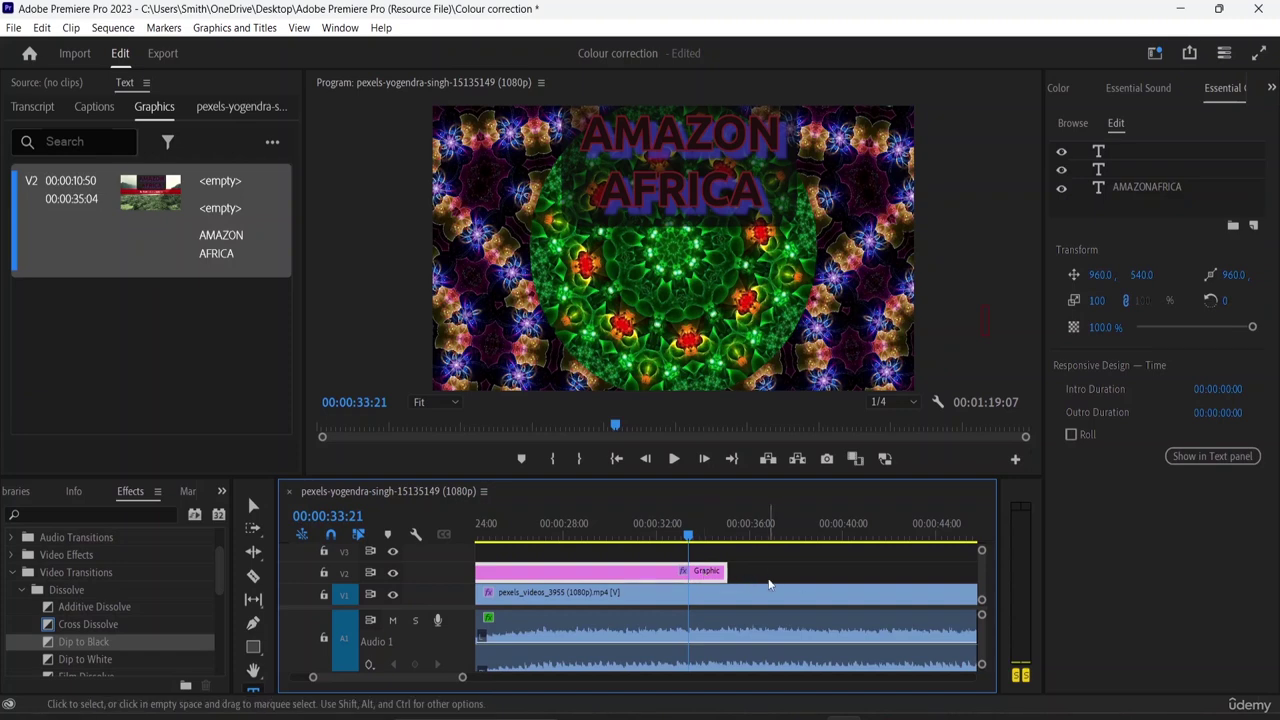
key("minus")
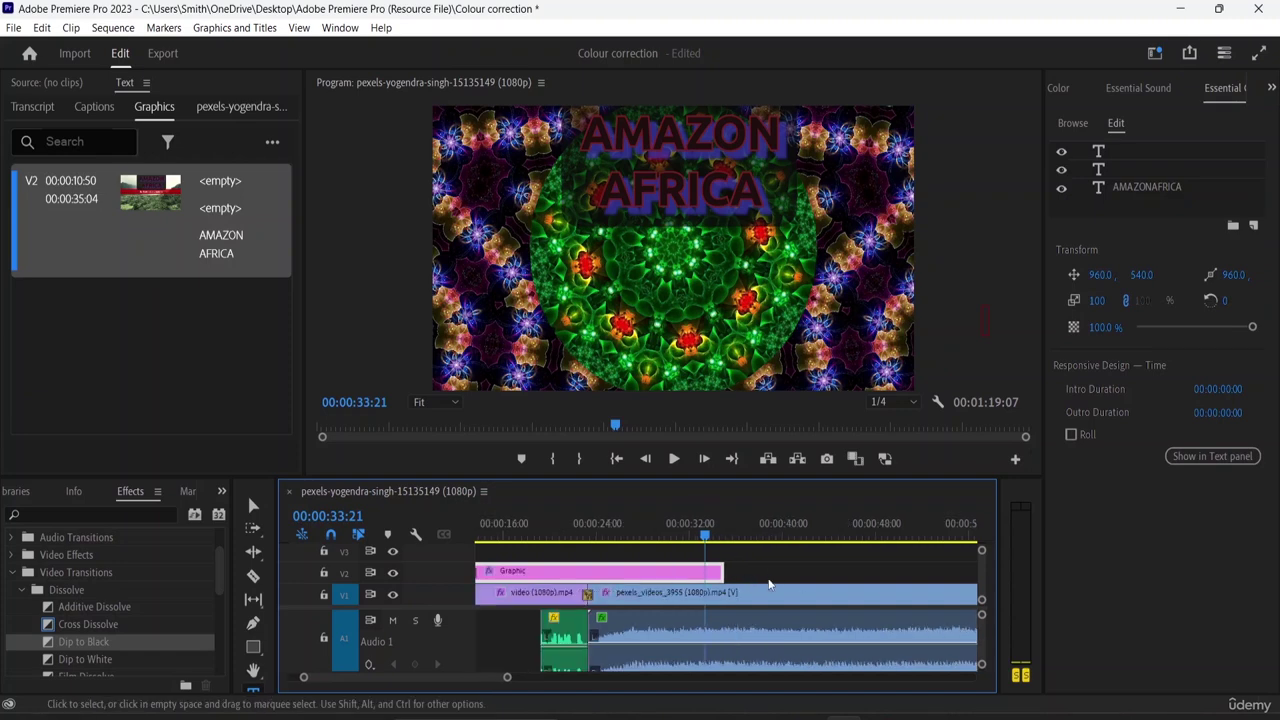
key("minus")
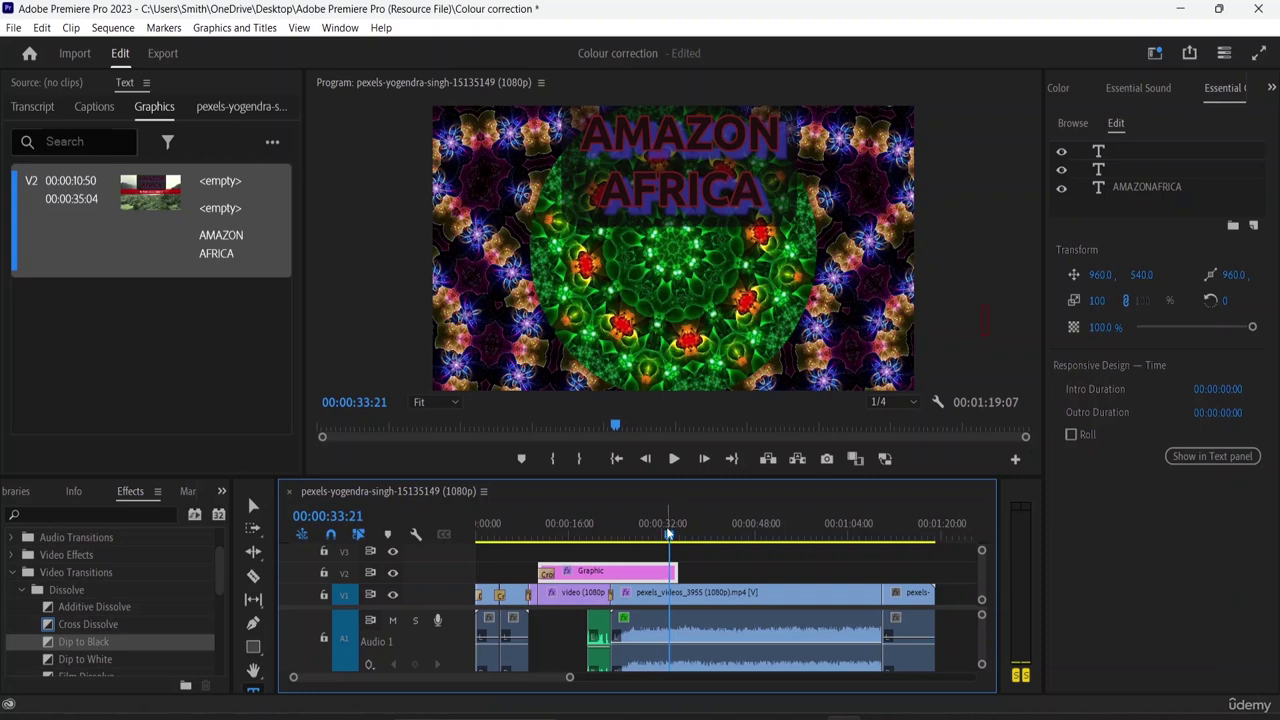
left_click_drag(668, 534, 531, 538)
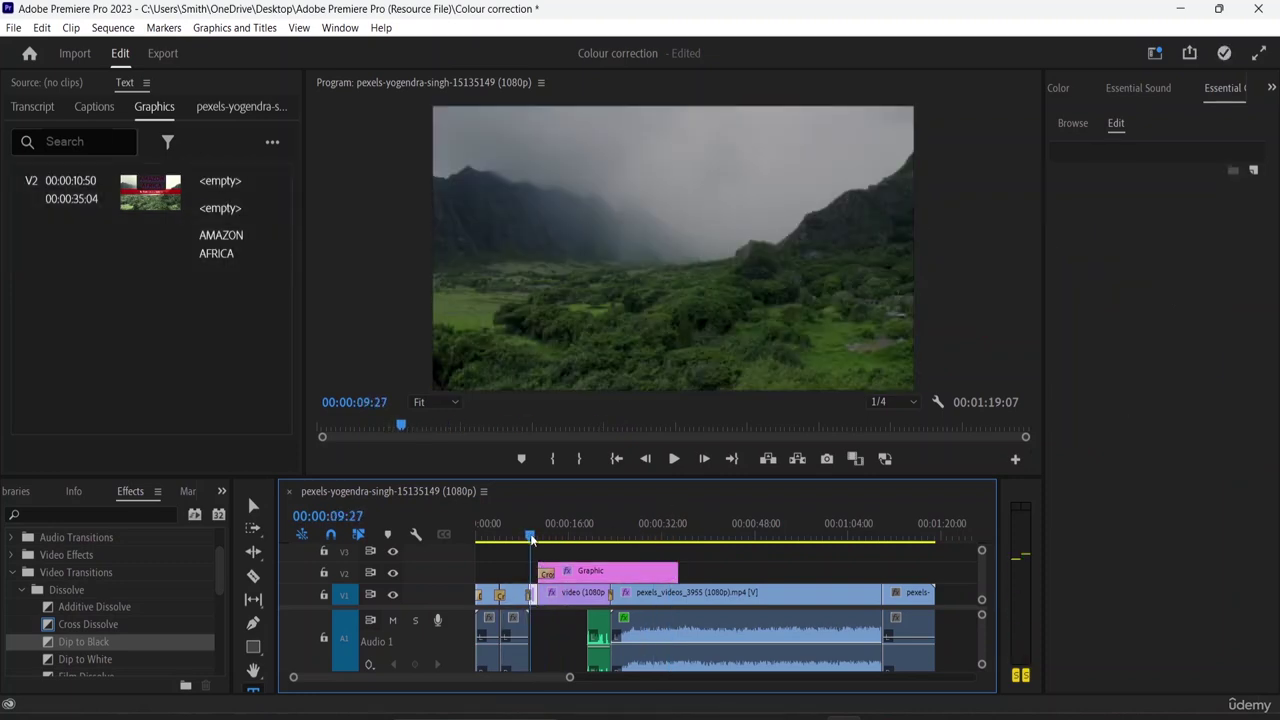
key("space")
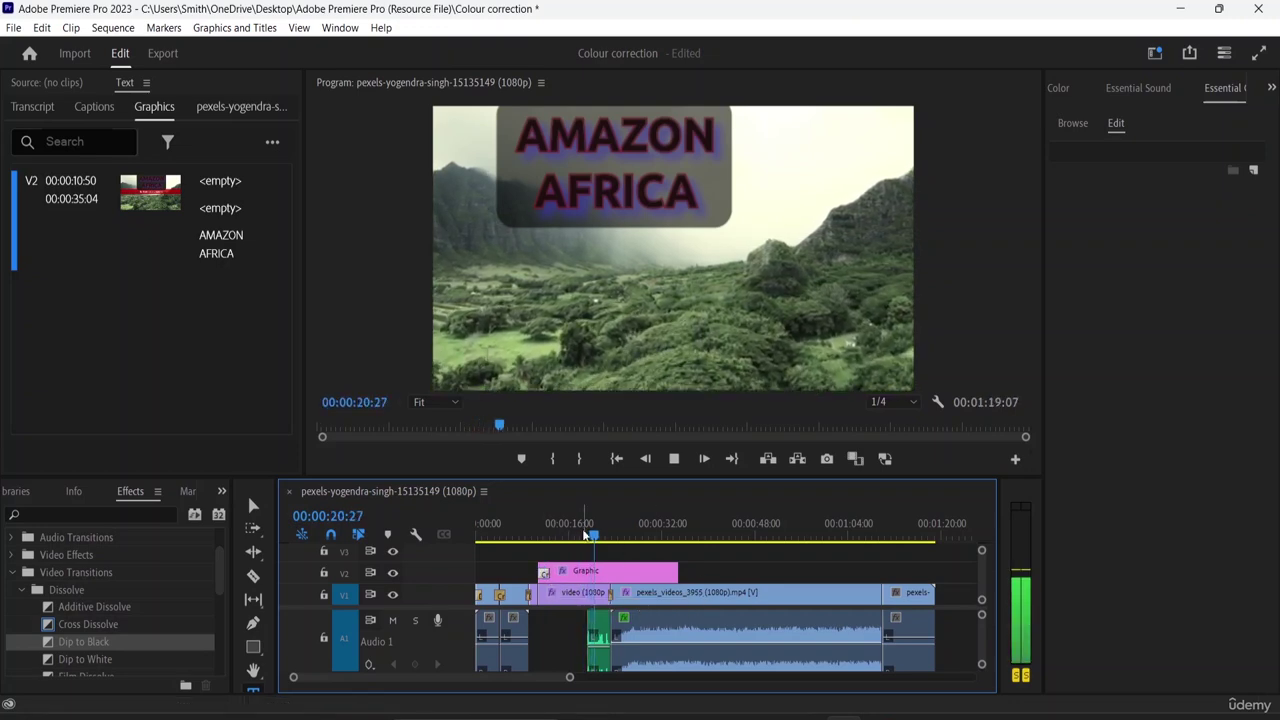
left_click_drag(585, 535, 545, 534)
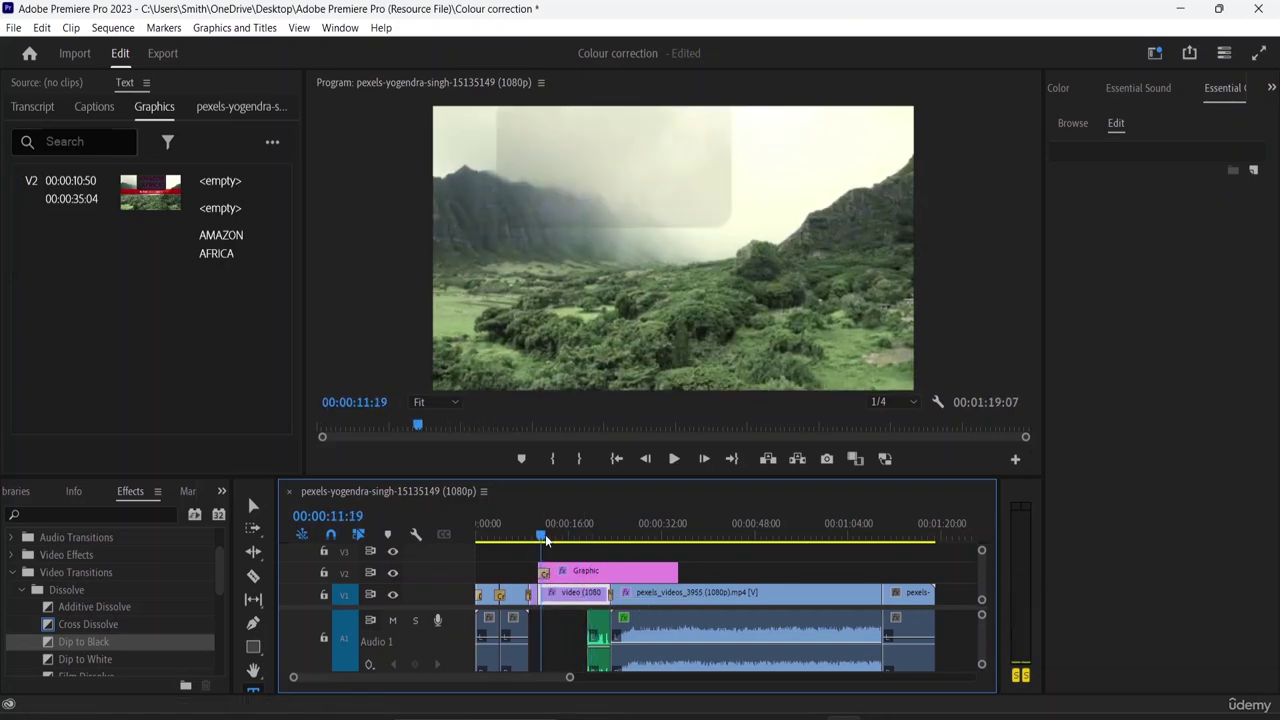
key("space")
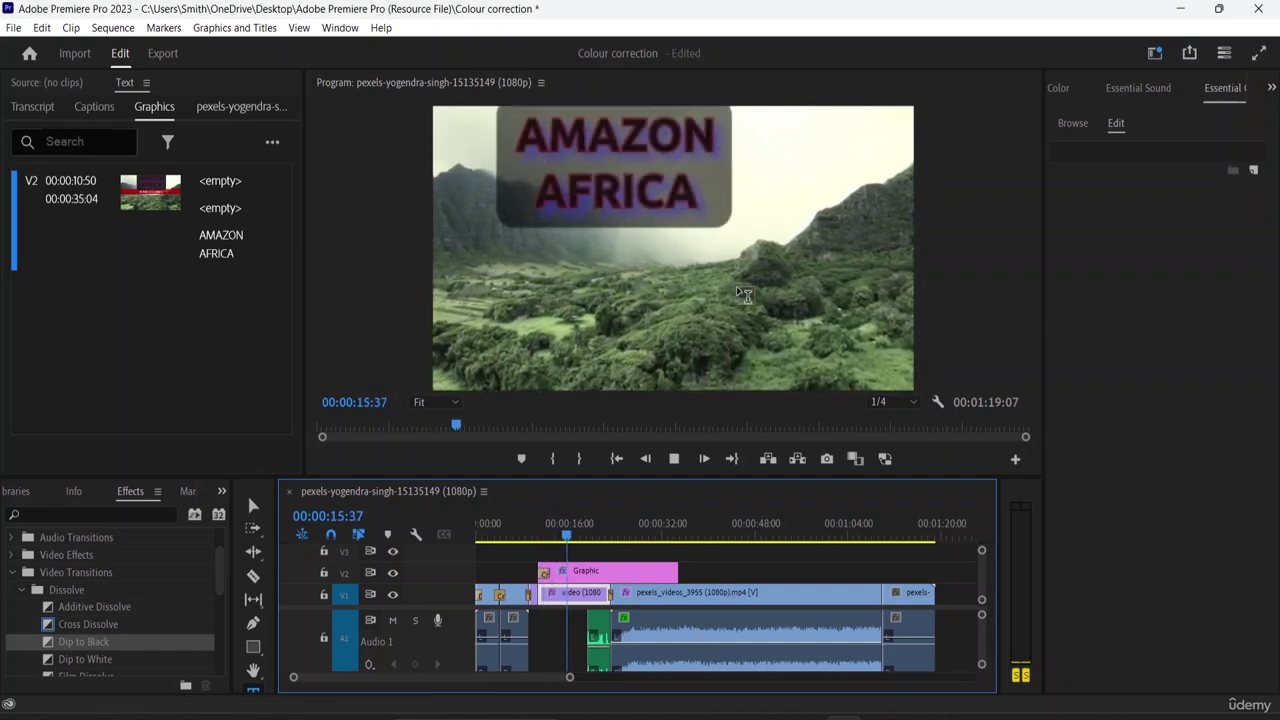
key("space")
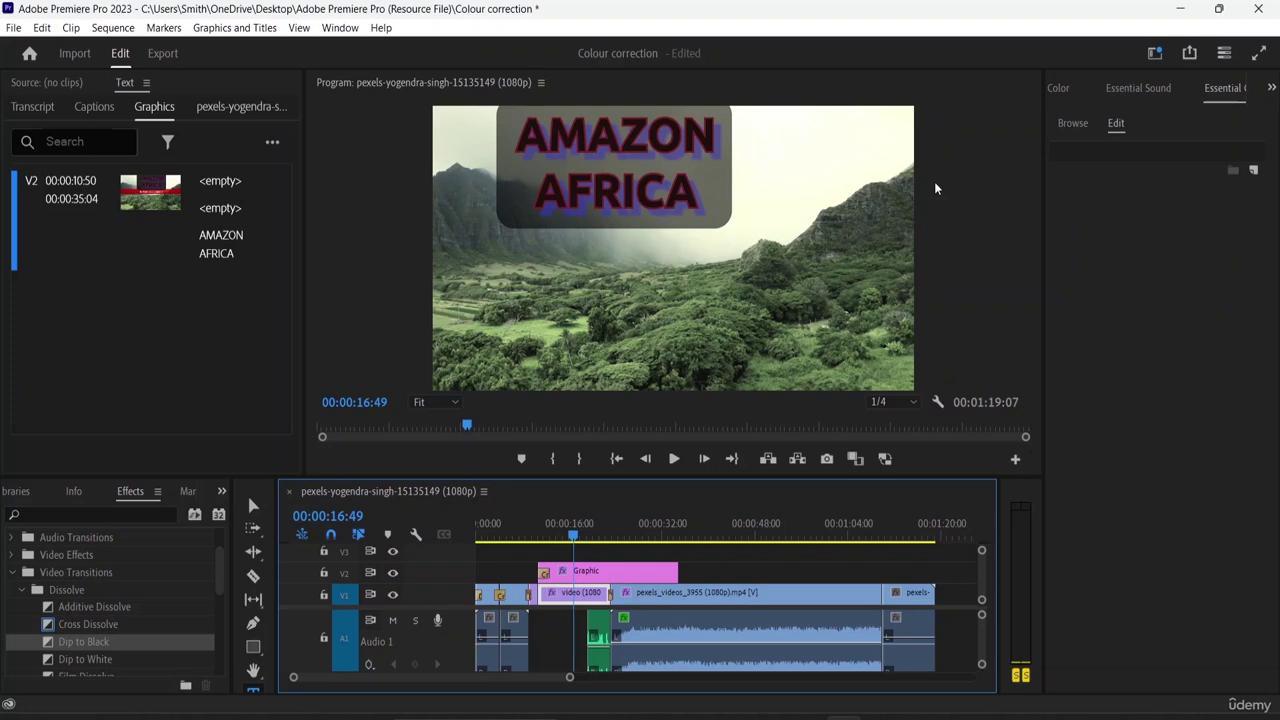
- Delete the two empty text layers from the title graphic, keeping only the AMAZON AFRICA layer
left_click(593, 577)
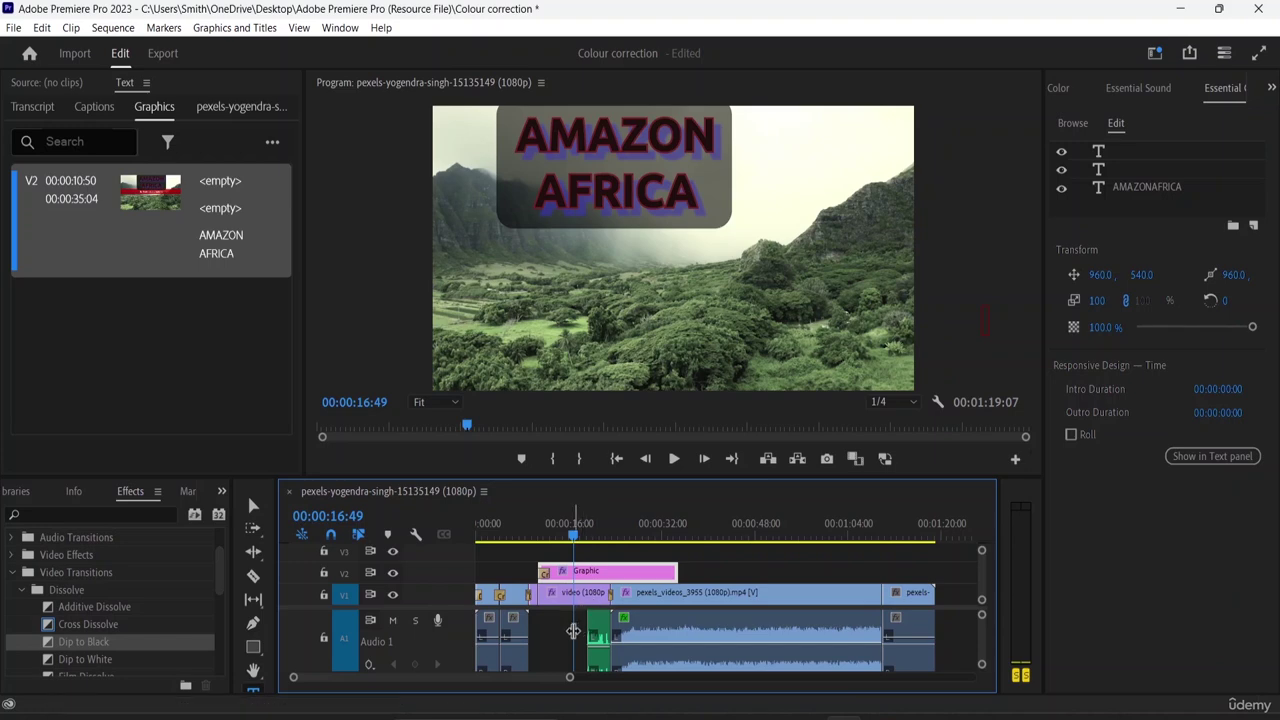
left_click(1134, 170)
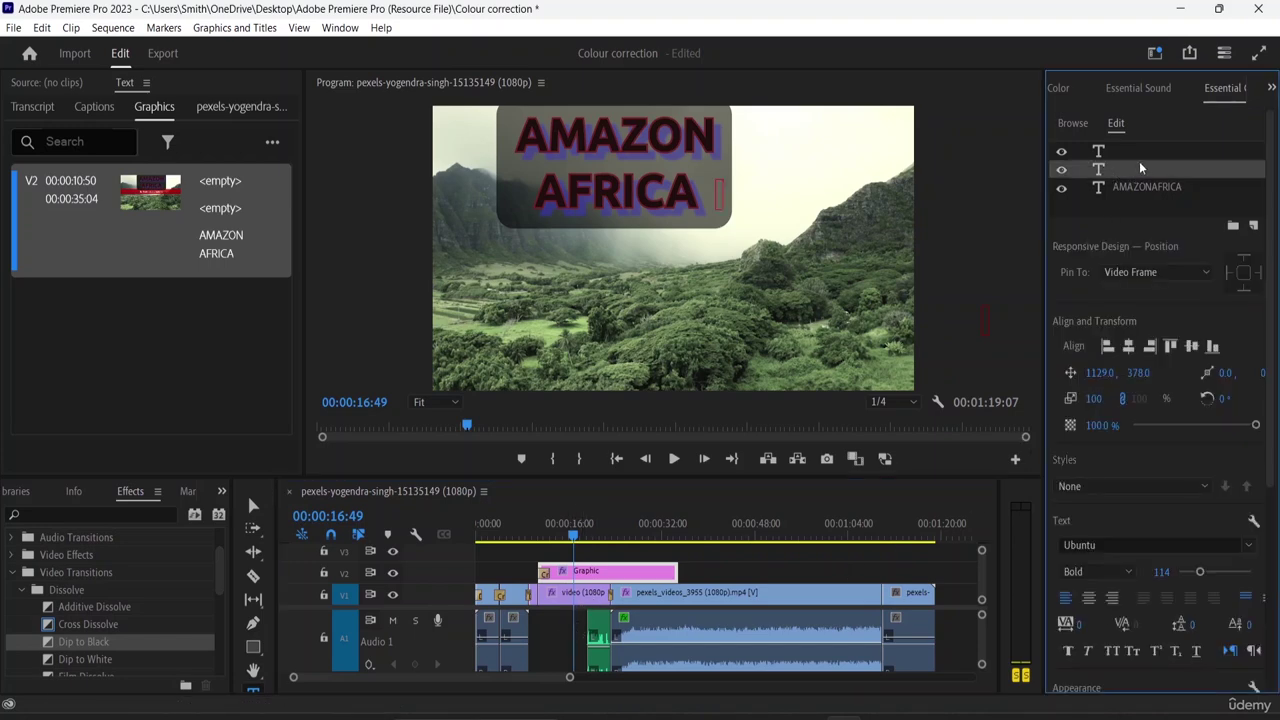
key("Delete")
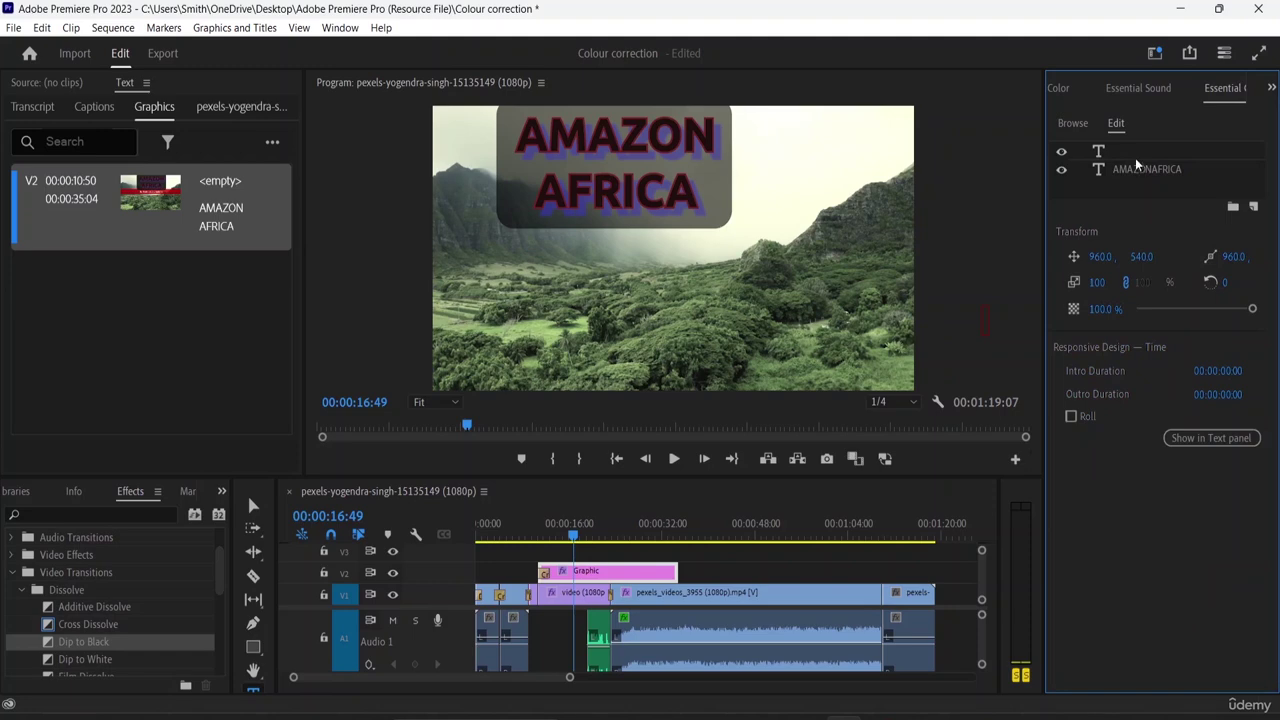
left_click(1128, 143)
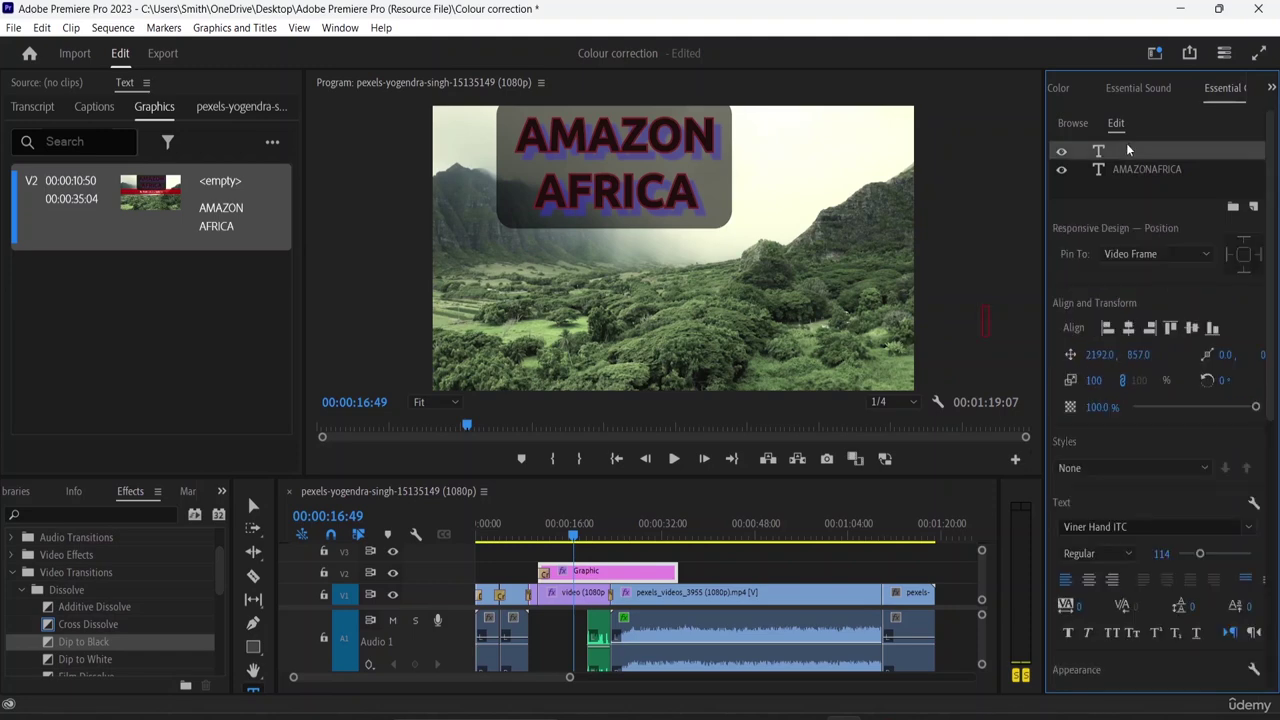
key("Delete")
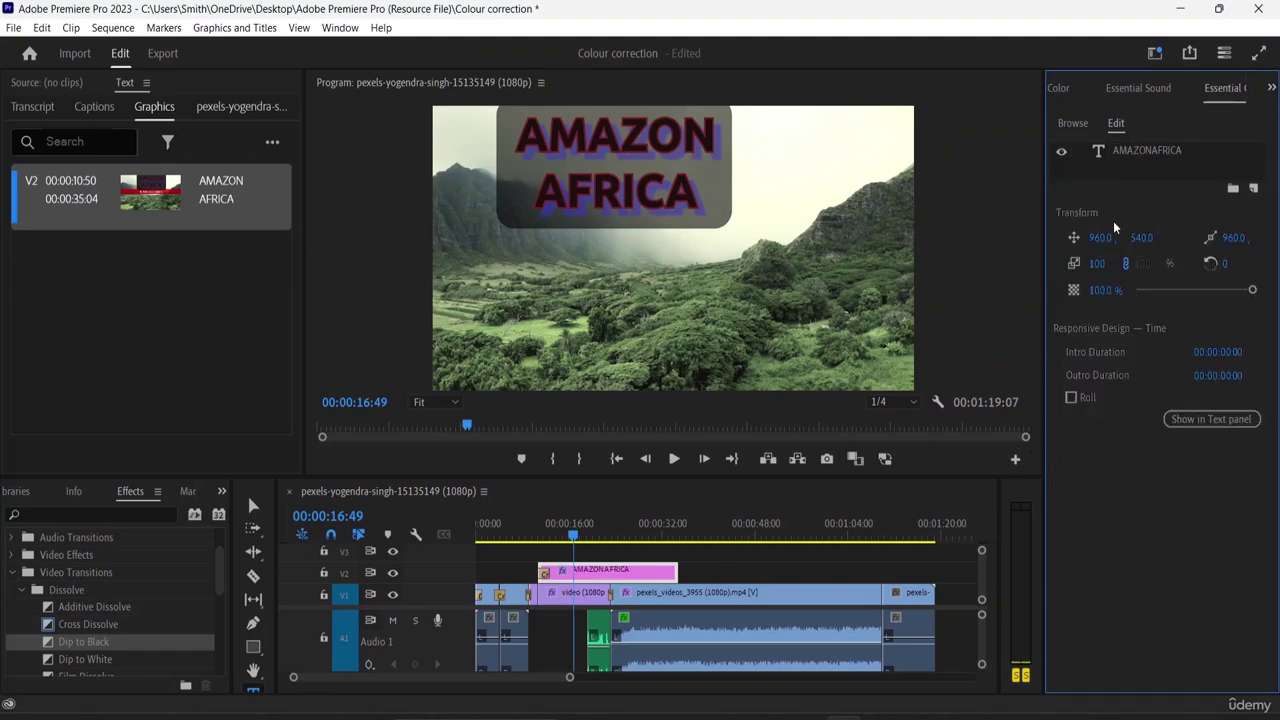
- Change the AMAZON AFRICA text's font to Verdana Regular and review its fill, stroke, background and shadow settings
left_click(1152, 151)
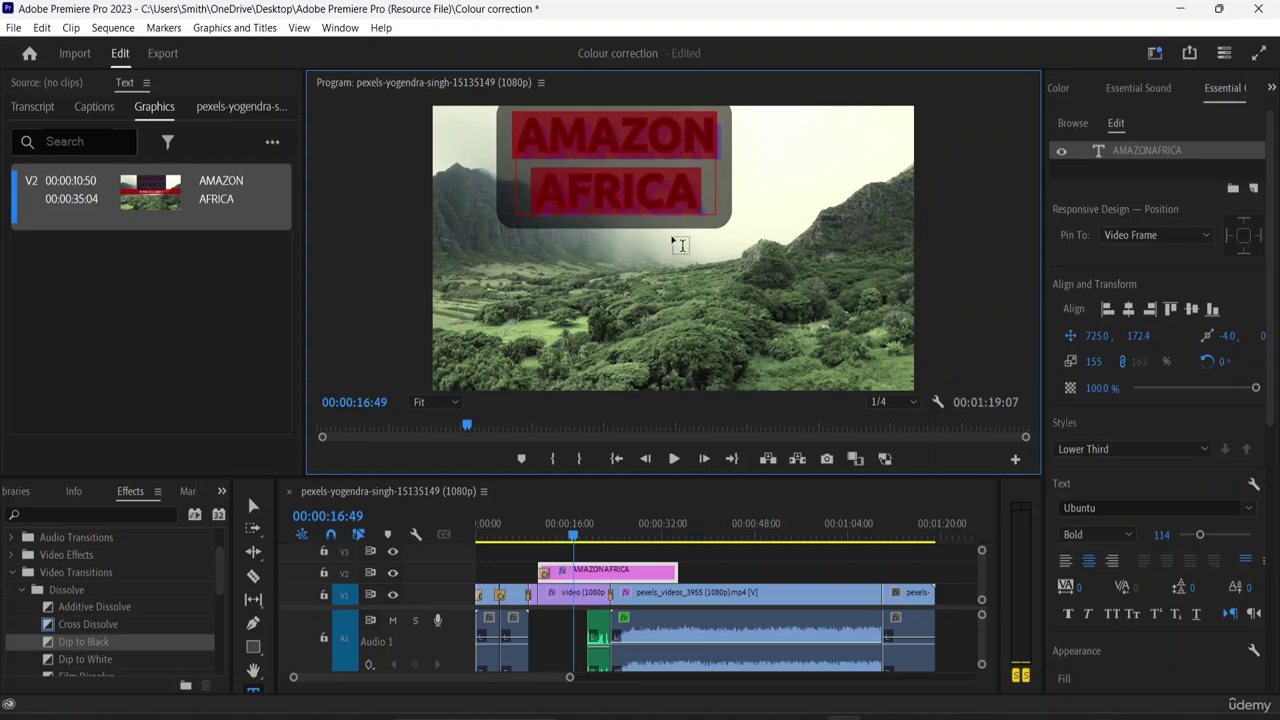
scroll(1157, 534, "down", 3)
scroll(1163, 550, "down", 4)
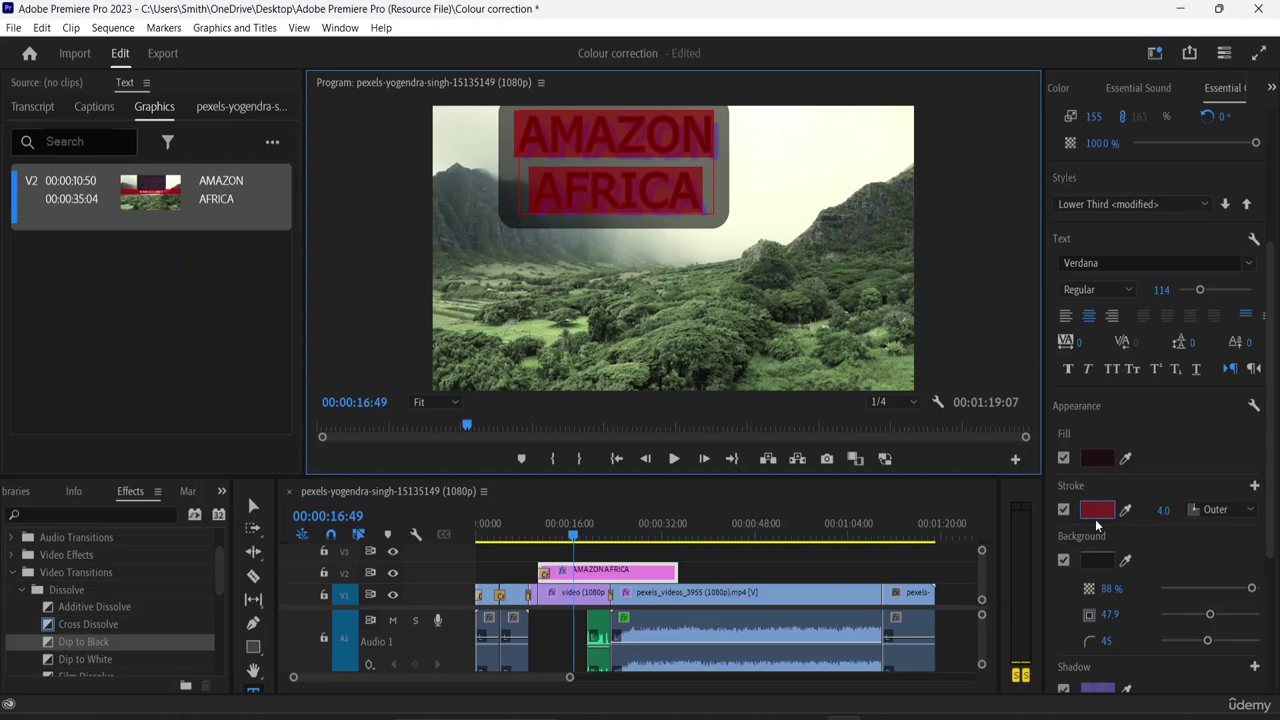
scroll(1095, 519, "down", 5)
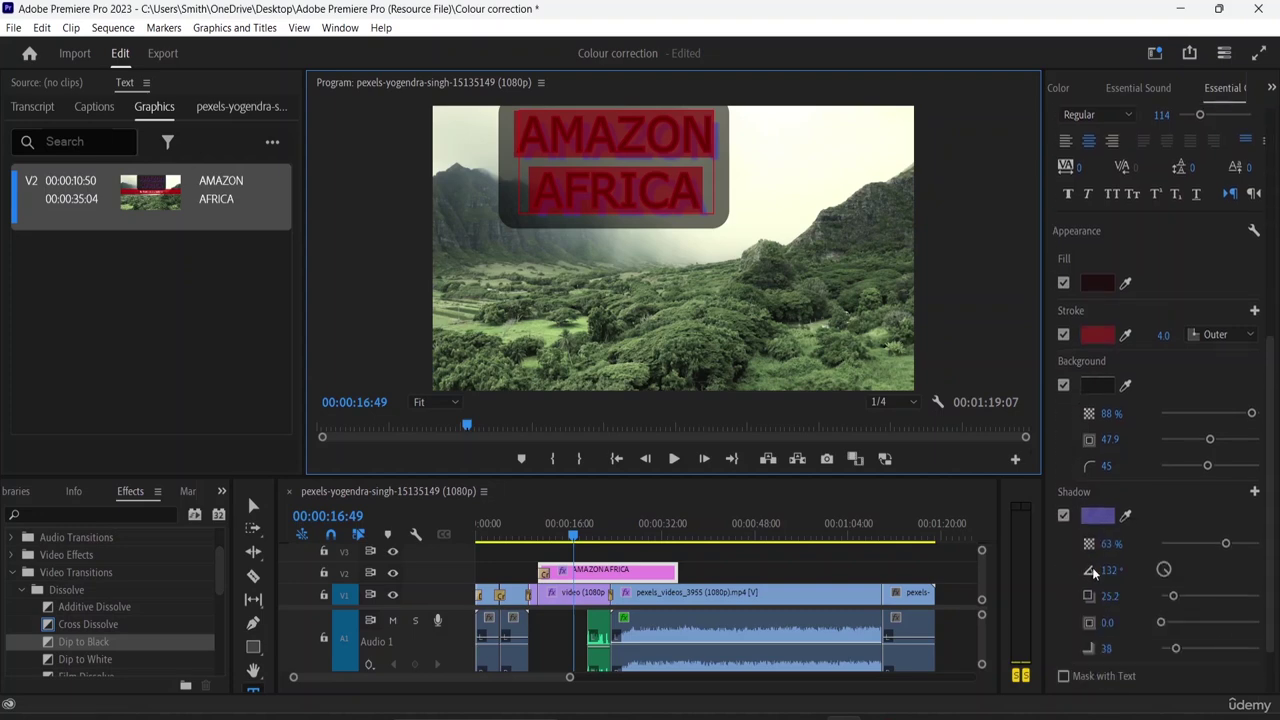
scroll(1095, 569, "down", 2)
scroll(1101, 573, "down", 1)
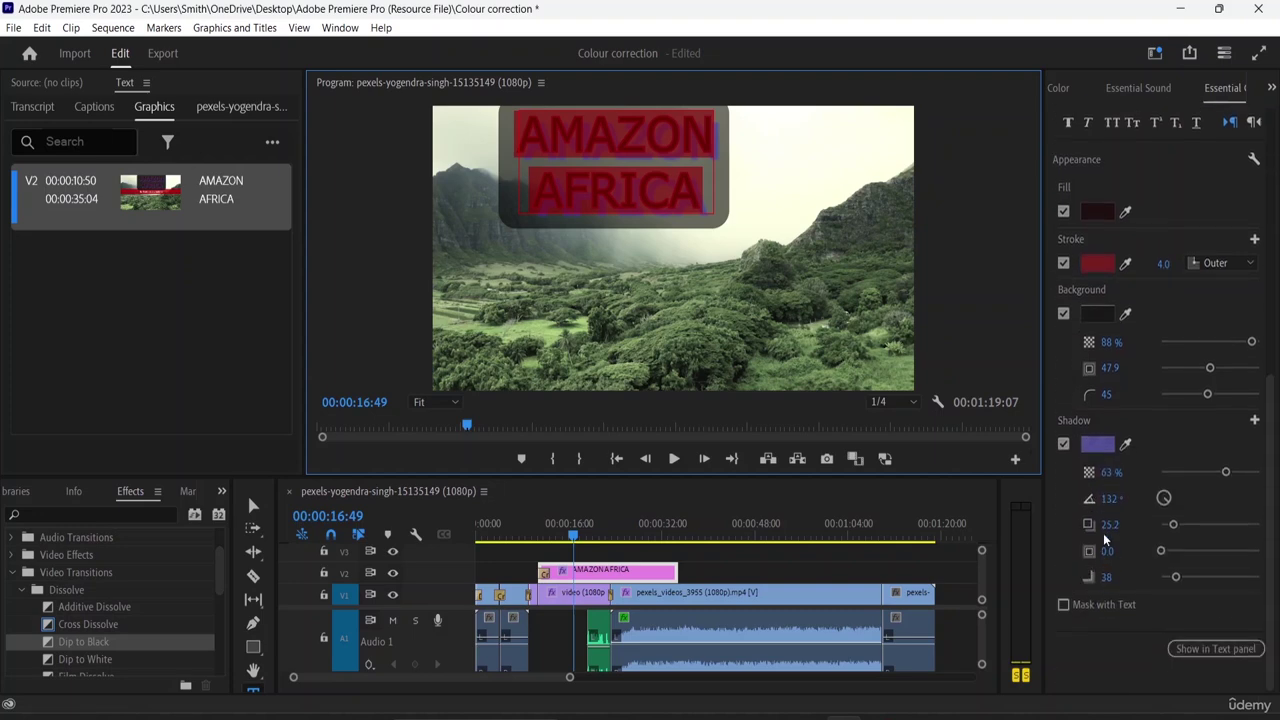
scroll(1124, 405, "up", 6)
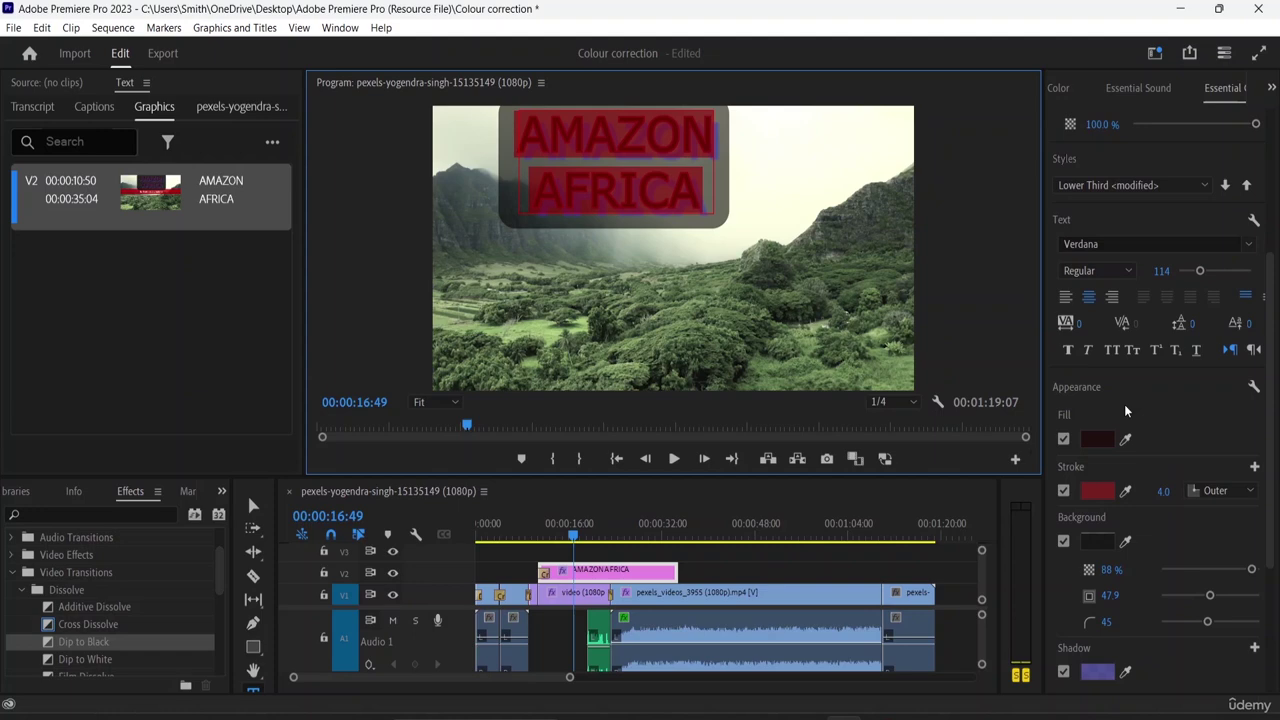